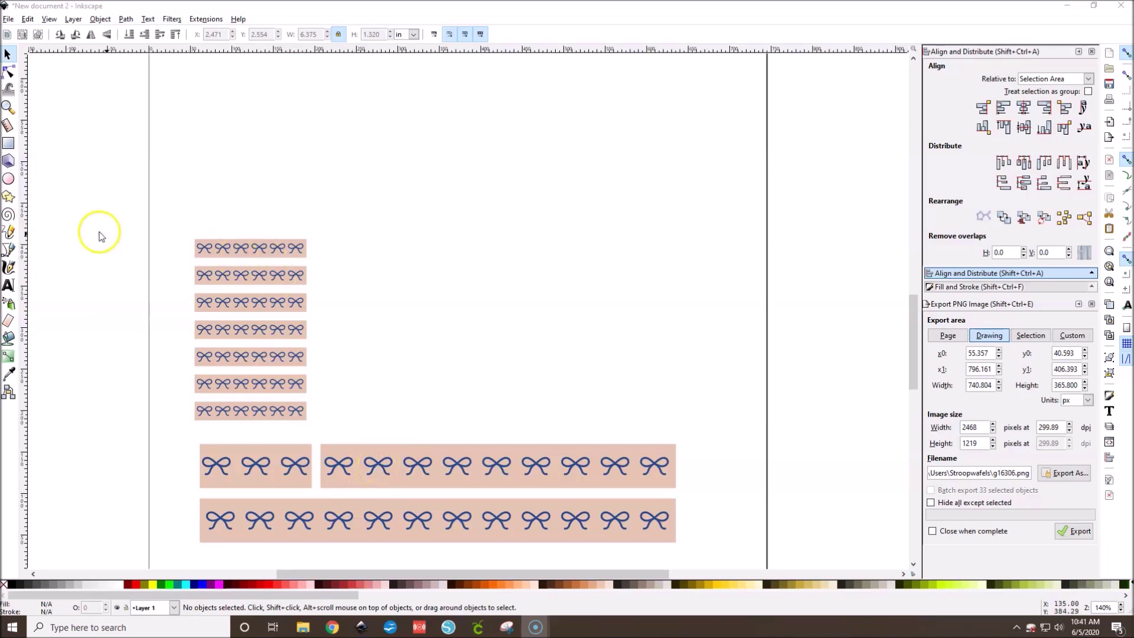
- Draw a freehand open loop about 105 px wide and 98 px high above the bow strips, with smoothing 76
{"action": "scroll", "coordinate": [548, 323], "scroll_direction": "up", "scroll_amount": 1}
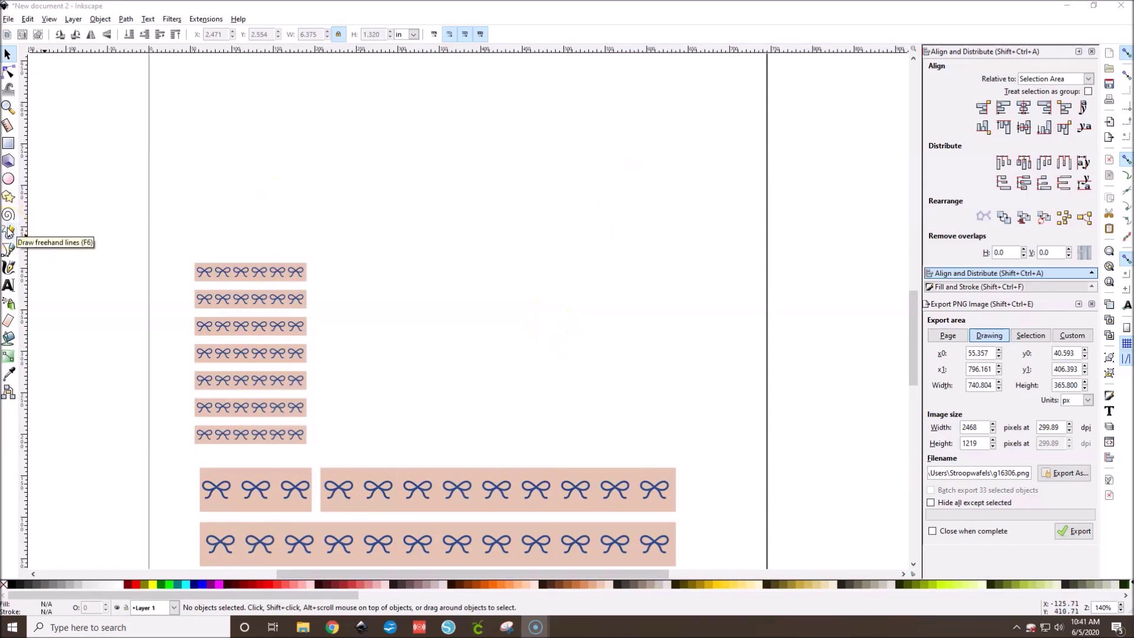
{"action": "left_click", "coordinate": [9, 231]}
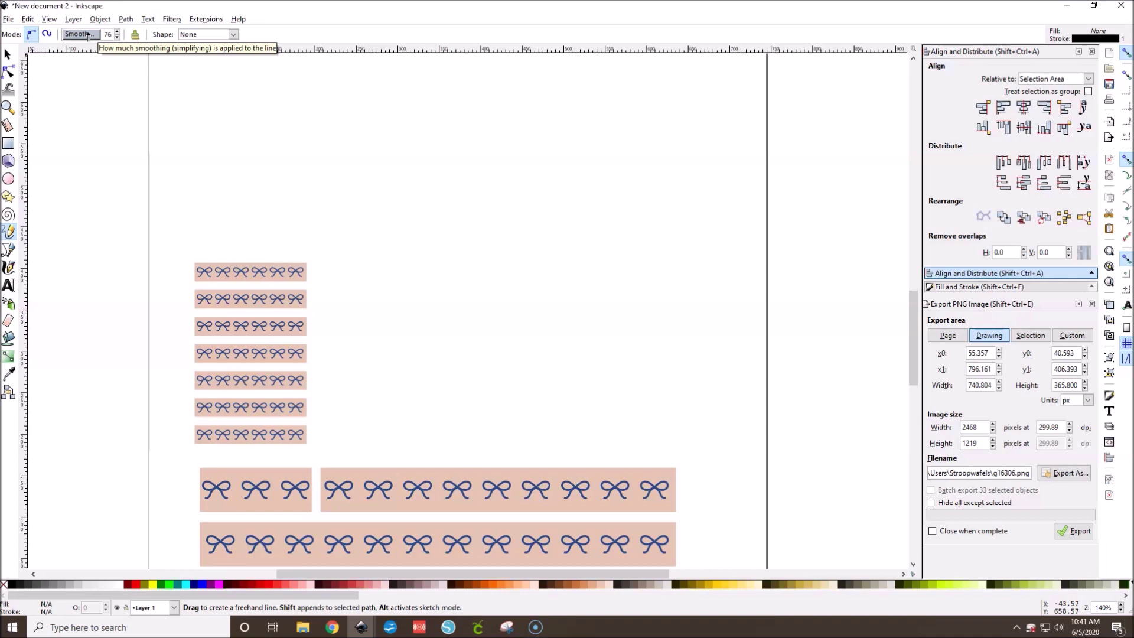
{"action": "left_click", "coordinate": [556, 213]}
{"action": "mouse_move", "coordinate": [560, 213]}
{"action": "left_mouse_down"}
{"action": "mouse_move", "coordinate": [488, 193]}
{"action": "mouse_move", "coordinate": [572, 259]}
{"action": "left_mouse_up"}
{"action": "left_click", "coordinate": [682, 369]}
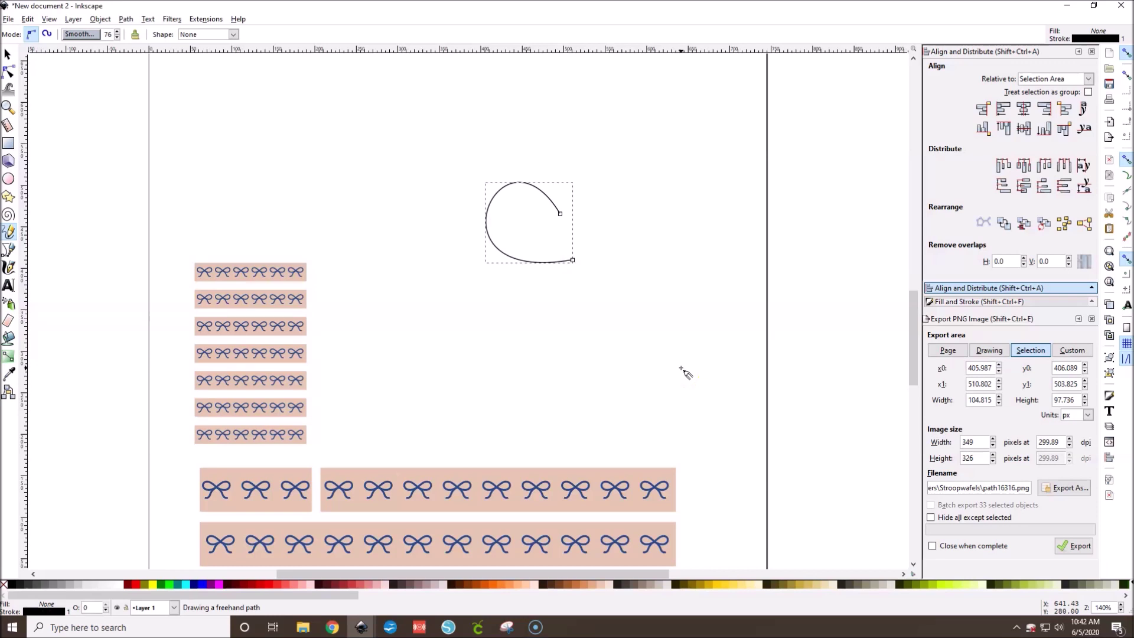
- Set the freehand smoothing to 10, draw a flat loop about 161 px wide below the first one and show its nodes
{"action": "left_click_drag", "start_coordinate": [71, 35], "coordinate": [66, 34]}
{"action": "mouse_move", "coordinate": [568, 328]}
{"action": "left_mouse_down"}
{"action": "mouse_move", "coordinate": [454, 298]}
{"action": "mouse_move", "coordinate": [540, 330]}
{"action": "left_mouse_up"}
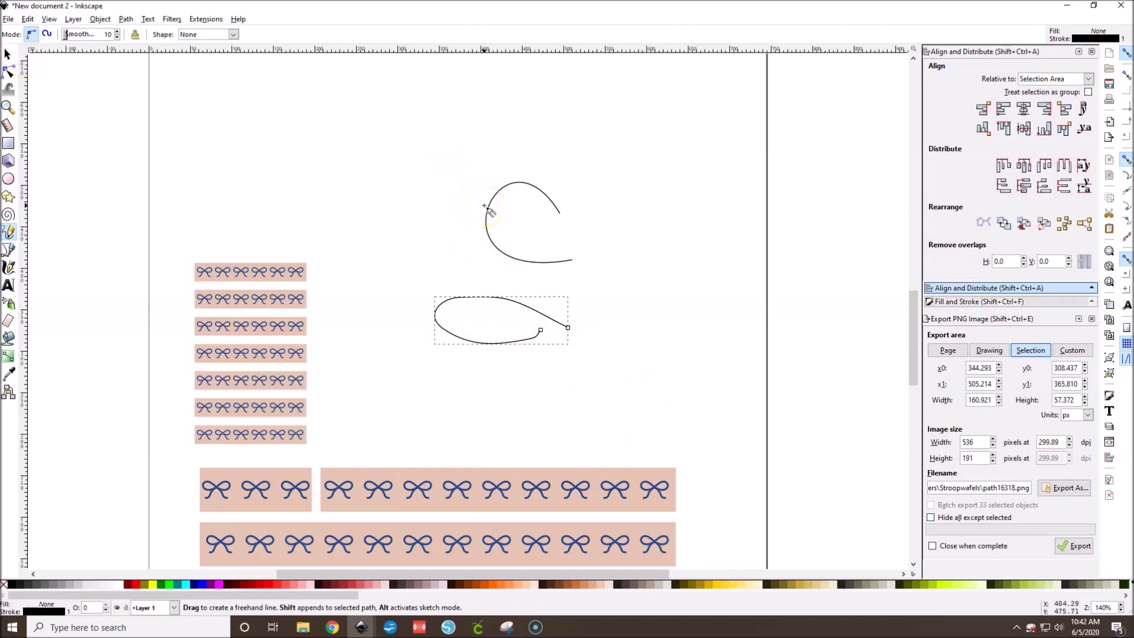
{"action": "left_click", "coordinate": [7, 55]}
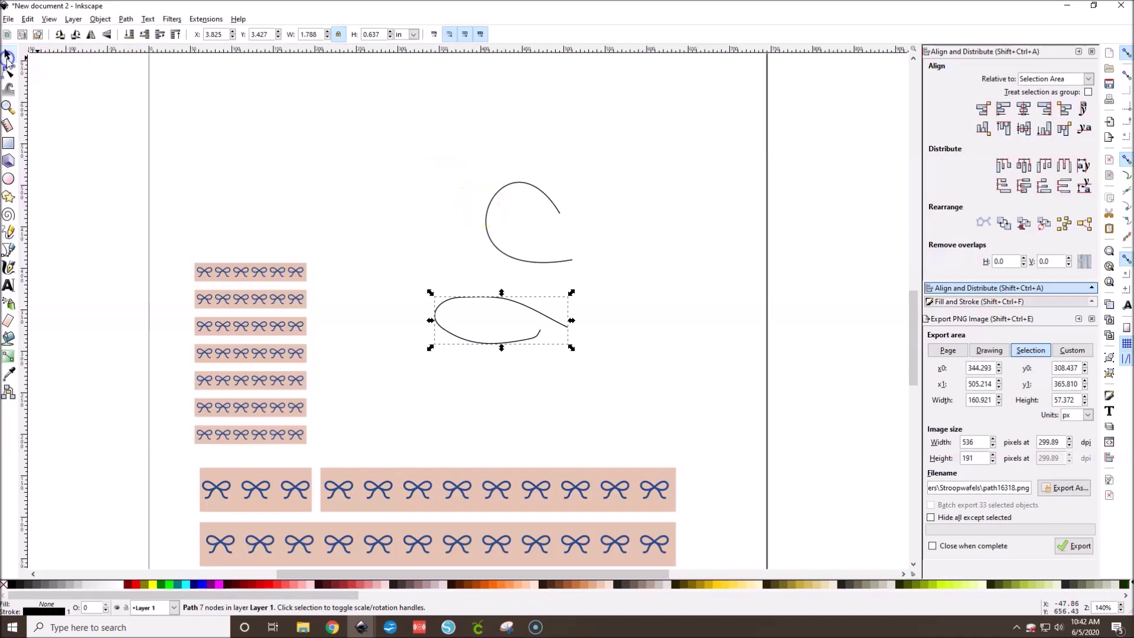
{"action": "left_click", "coordinate": [485, 225]}
{"action": "double_click", "coordinate": [485, 224]}
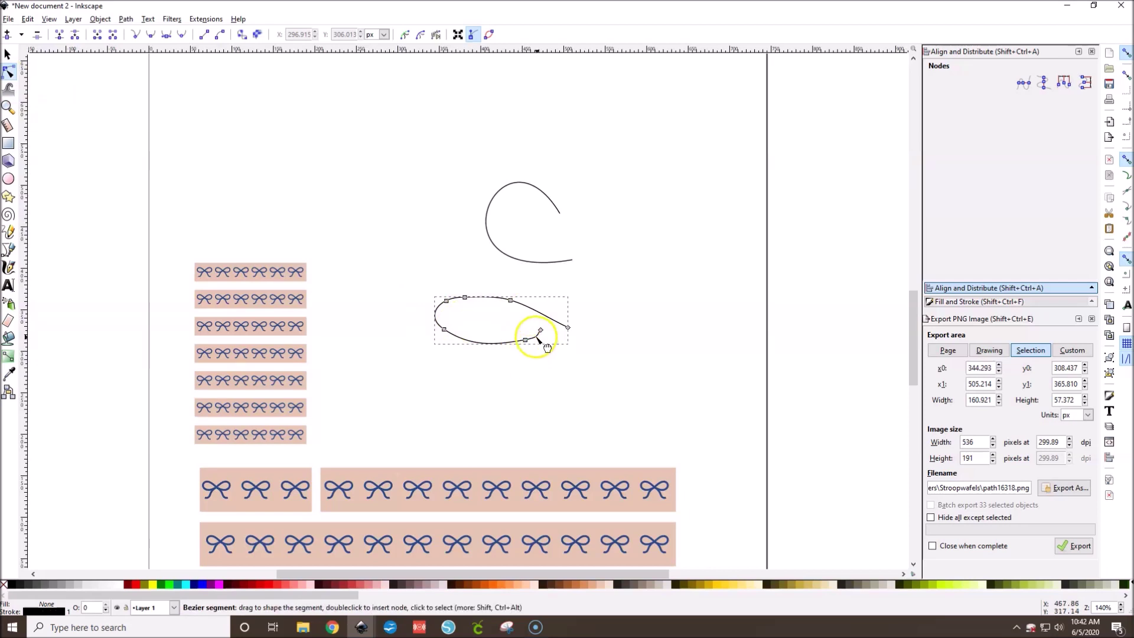
- Delete the lower loop and inspect the nodes of the first loop
{"action": "left_click", "coordinate": [7, 54]}
{"action": "key", "text": "Delete"}
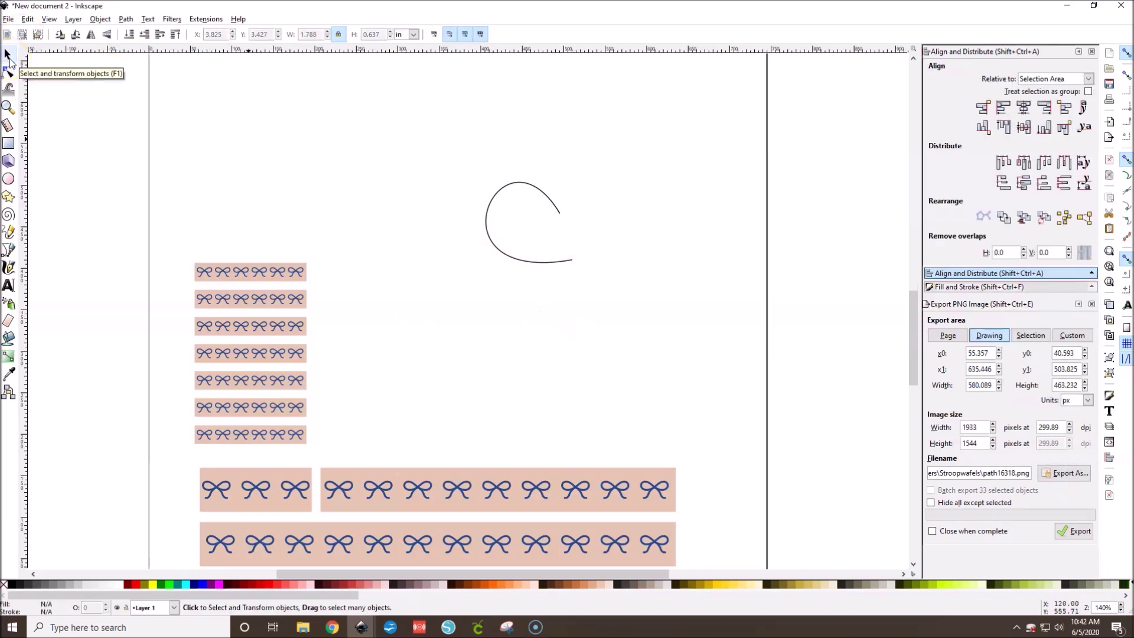
{"action": "left_click", "coordinate": [496, 198]}
{"action": "key", "text": "n"}
{"action": "left_click", "coordinate": [7, 54]}
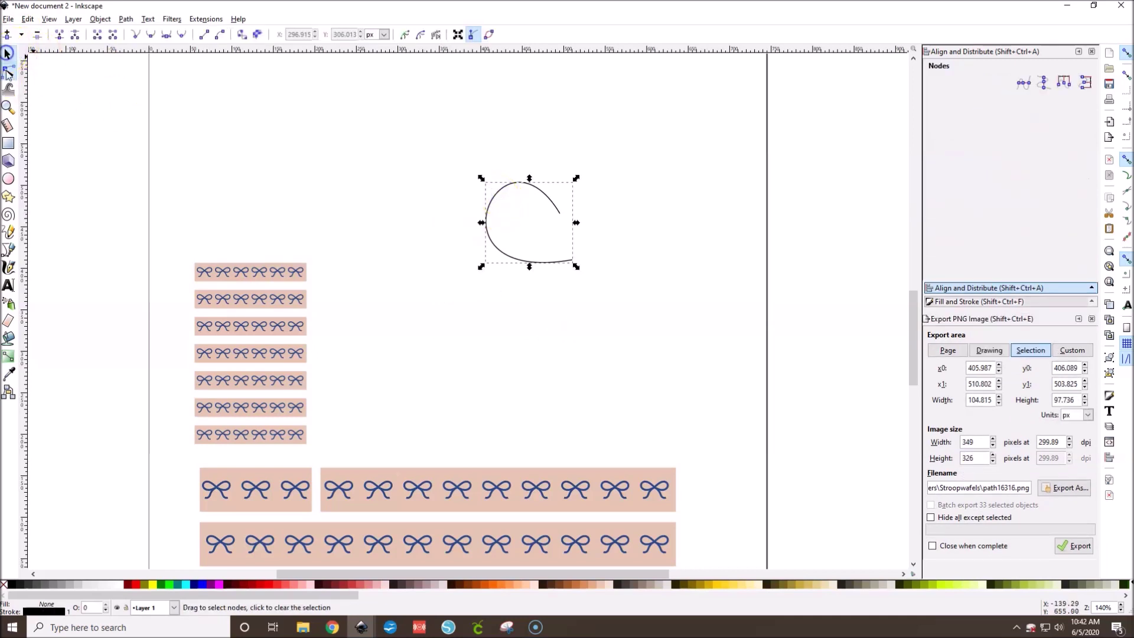
- Set the freehand smoothing to 79 and draw three more loops below and beside the first one
{"action": "left_click", "coordinate": [9, 232]}
{"action": "left_click_drag", "start_coordinate": [482, 334], "coordinate": [494, 346]}
{"action": "key", "text": "ctrl+z"}
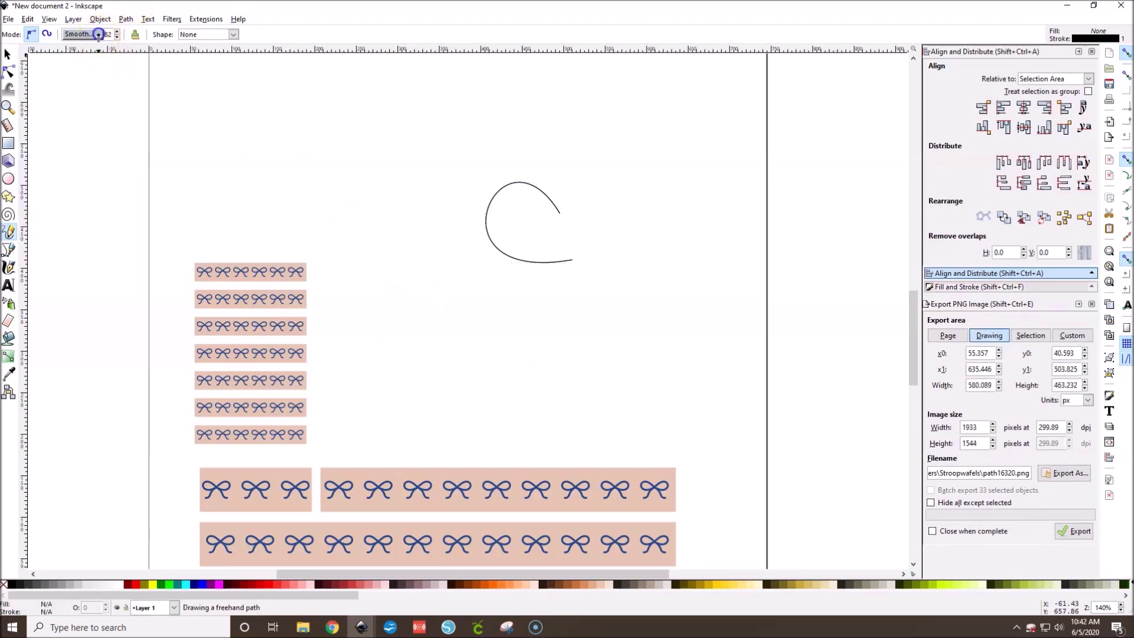
{"action": "mouse_move", "coordinate": [525, 340]}
{"action": "left_mouse_down"}
{"action": "mouse_move", "coordinate": [440, 316]}
{"action": "mouse_move", "coordinate": [522, 345]}
{"action": "left_mouse_up"}
{"action": "mouse_move", "coordinate": [710, 334]}
{"action": "left_mouse_down"}
{"action": "mouse_move", "coordinate": [672, 280]}
{"action": "mouse_move", "coordinate": [643, 332]}
{"action": "mouse_move", "coordinate": [713, 348]}
{"action": "left_mouse_up"}
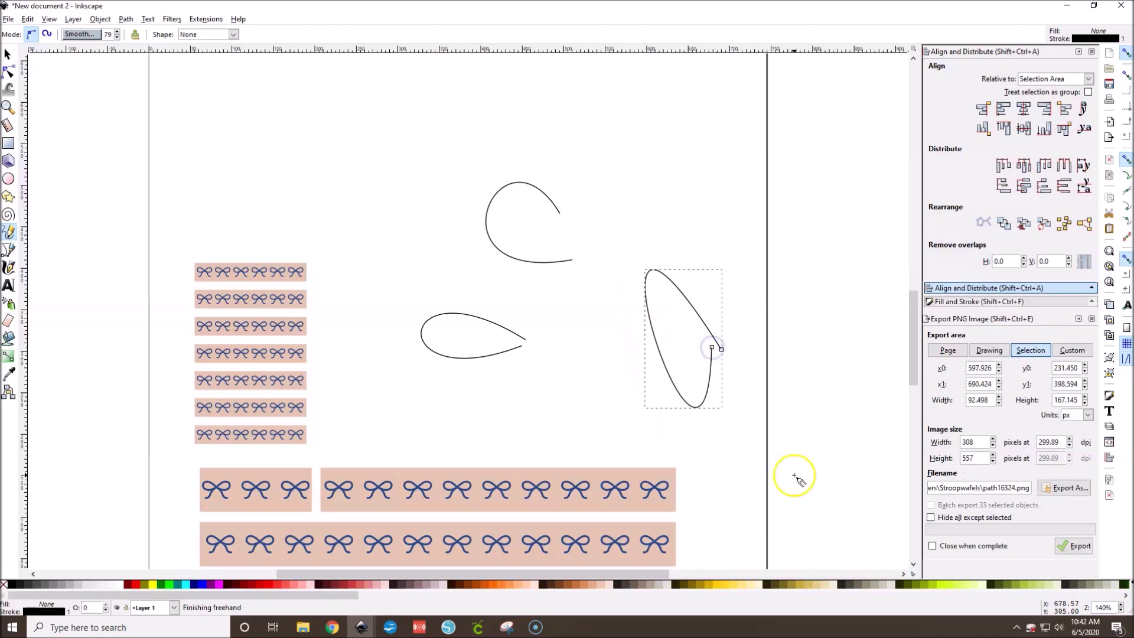
{"action": "mouse_move", "coordinate": [808, 220]}
{"action": "left_mouse_down"}
{"action": "mouse_move", "coordinate": [790, 200]}
{"action": "mouse_move", "coordinate": [657, 201]}
{"action": "mouse_move", "coordinate": [792, 188]}
{"action": "left_mouse_up"}
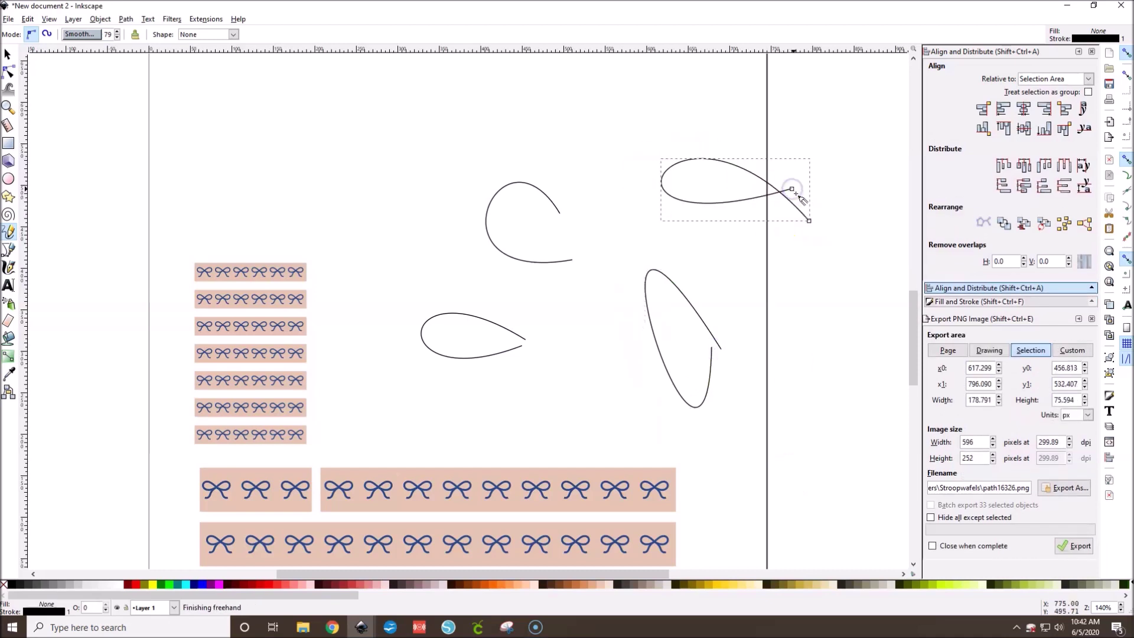
- Move the three extra loops together off the page, past its left edge, leaving only the first loop
{"action": "left_click", "coordinate": [7, 55]}
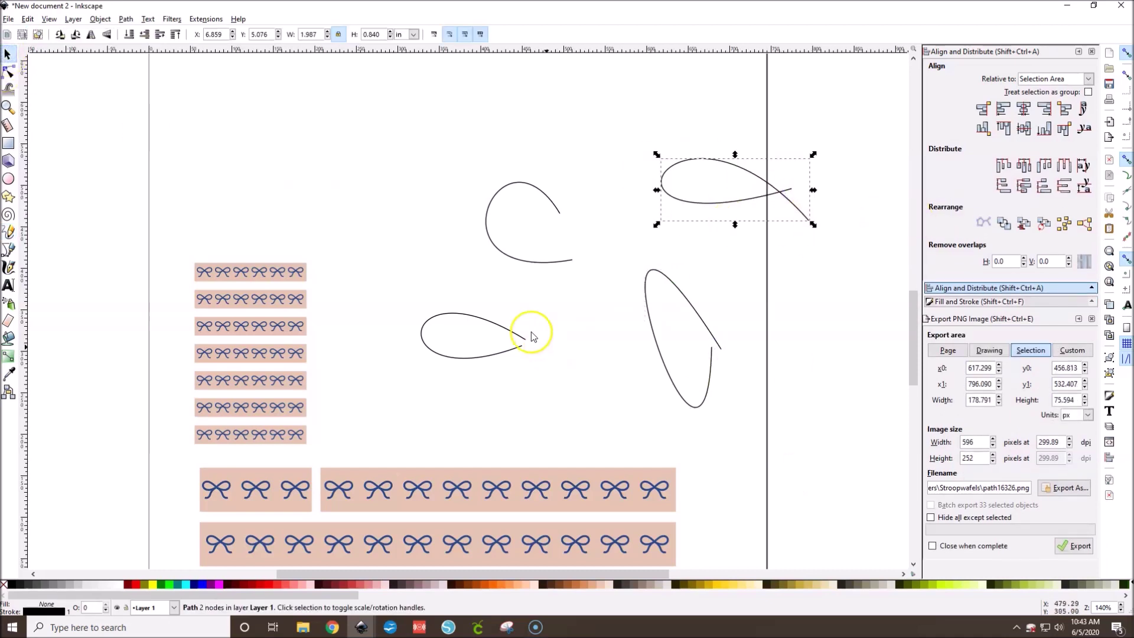
{"action": "left_click", "coordinate": [571, 262]}
{"action": "left_click", "coordinate": [507, 328]}
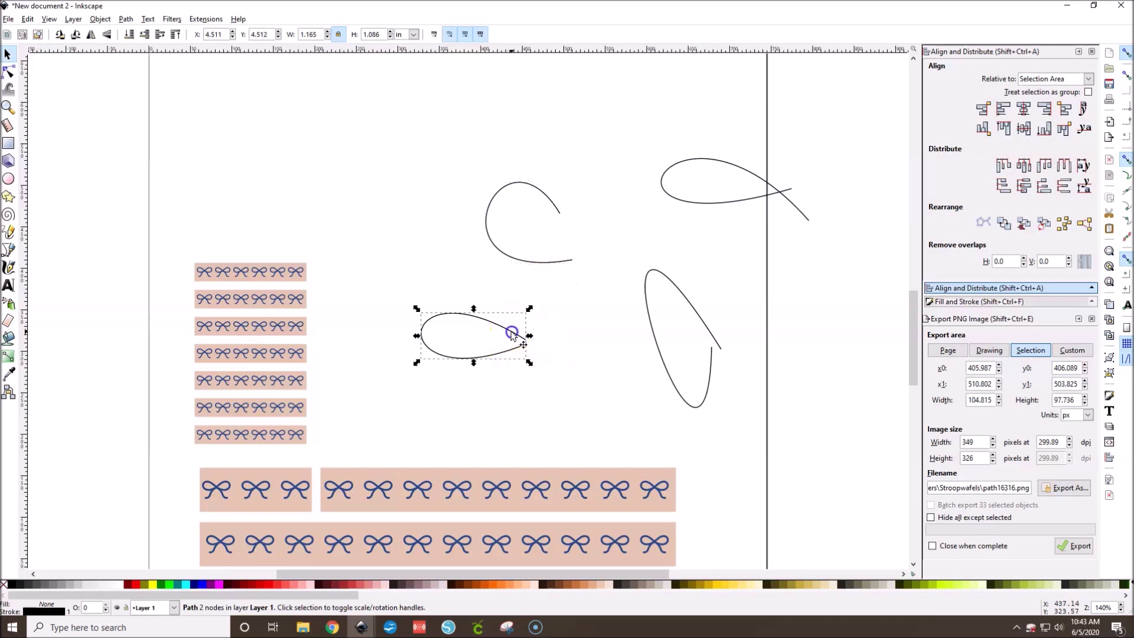
{"action": "left_click", "coordinate": [659, 356], "text": "shift"}
{"action": "left_click", "coordinate": [717, 203], "text": "shift"}
{"action": "left_click_drag", "start_coordinate": [718, 204], "coordinate": [3, 262]}
{"action": "left_click", "coordinate": [520, 260]}
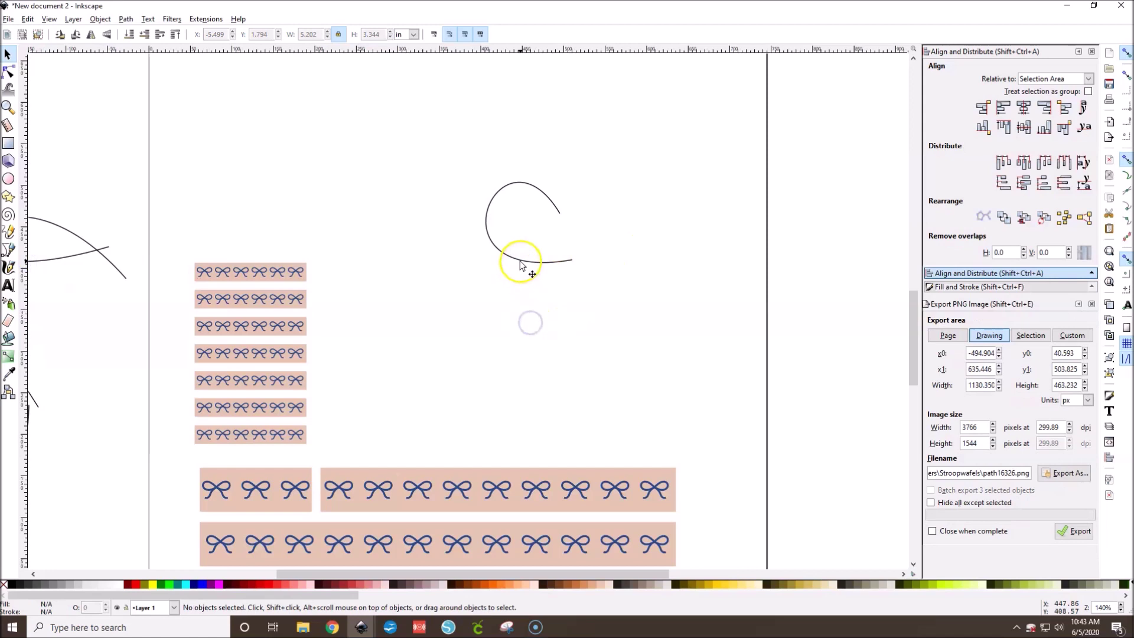
- Bring the loop's upper end node onto its lower end node so the ends meet in a point
{"action": "double_click", "coordinate": [557, 204]}
{"action": "left_click_drag", "start_coordinate": [561, 216], "coordinate": [573, 260]}
{"action": "left_click", "coordinate": [644, 311]}
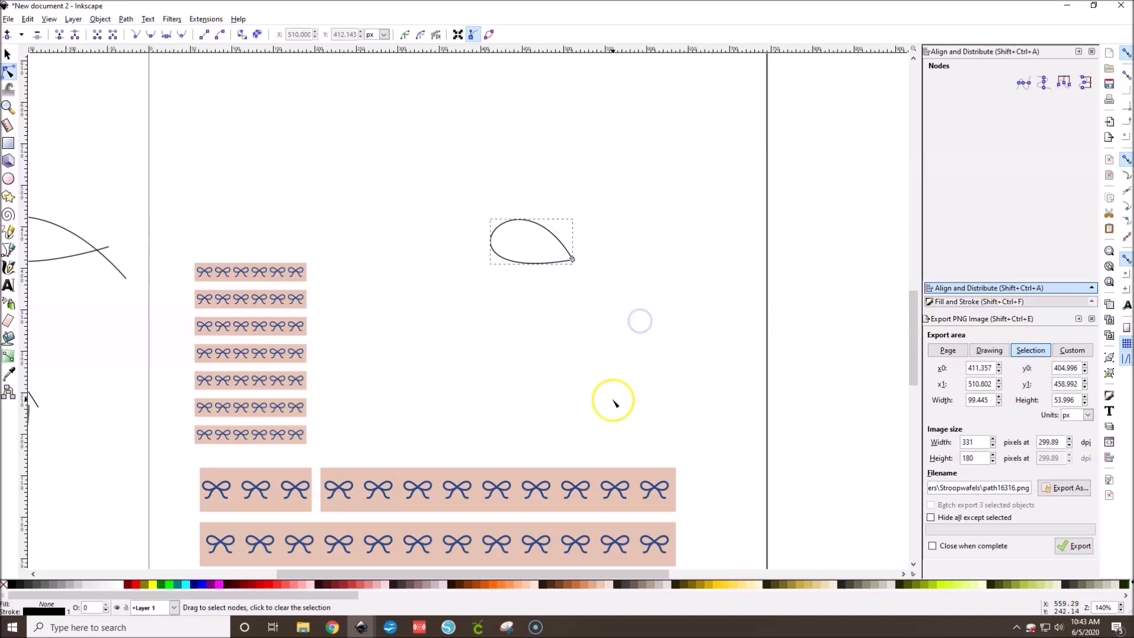
{"action": "left_click", "coordinate": [15, 51]}
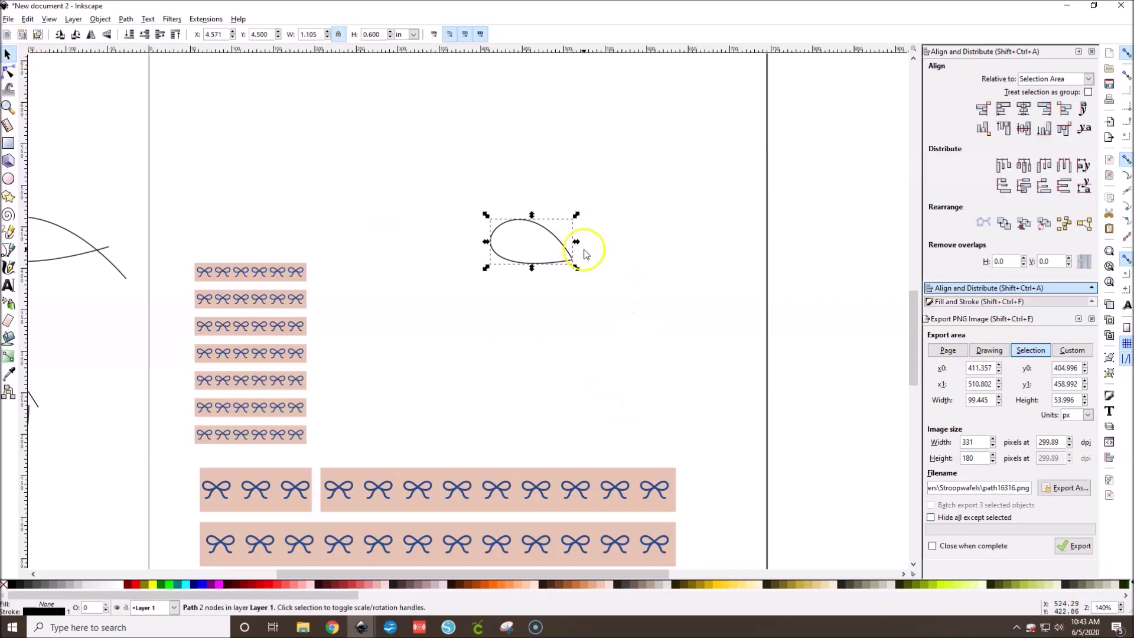
{"action": "scroll", "coordinate": [579, 261], "scroll_direction": "up", "scroll_amount": 1, "text": "ctrl"}
{"action": "scroll", "coordinate": [578, 261], "scroll_direction": "up", "scroll_amount": 3, "text": "ctrl"}
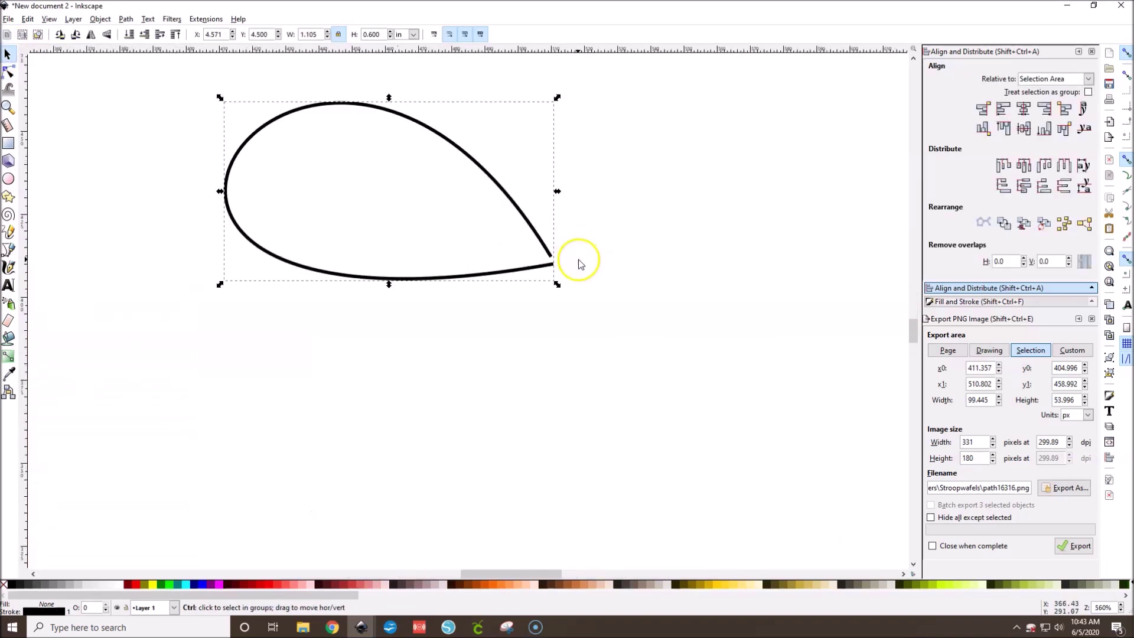
{"action": "double_click", "coordinate": [546, 250]}
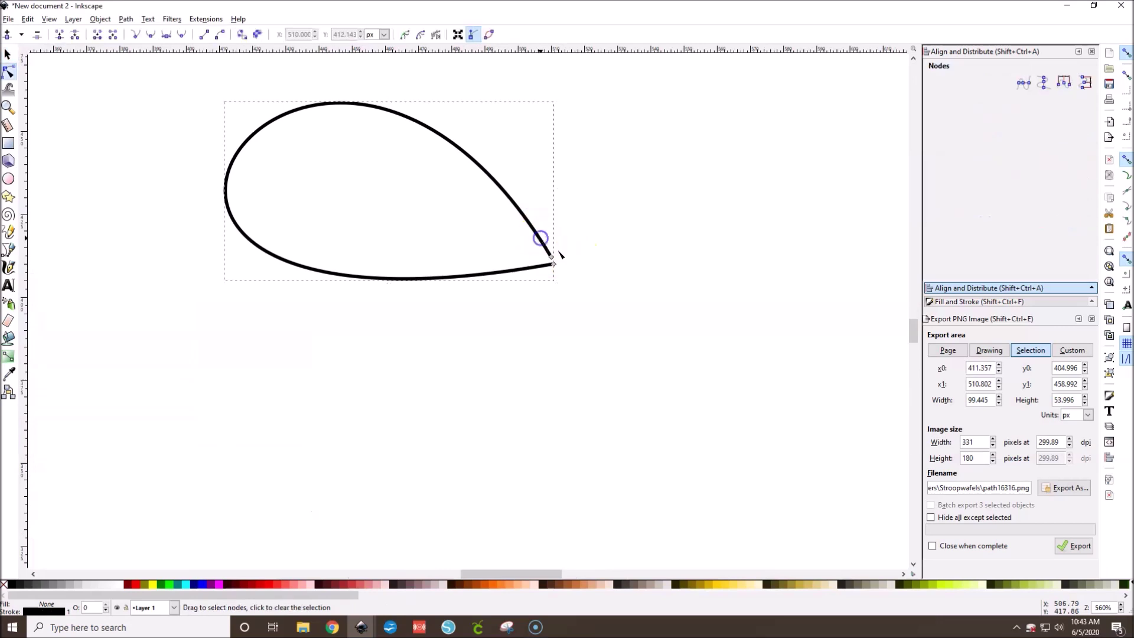
{"action": "left_click_drag", "start_coordinate": [552, 260], "coordinate": [554, 262]}
- Insert a node on the loop's rounded end, make it symmetric and adjust its handle and position to round the curve
{"action": "left_click_drag", "start_coordinate": [246, 147], "coordinate": [241, 157]}
{"action": "double_click", "coordinate": [241, 157]}
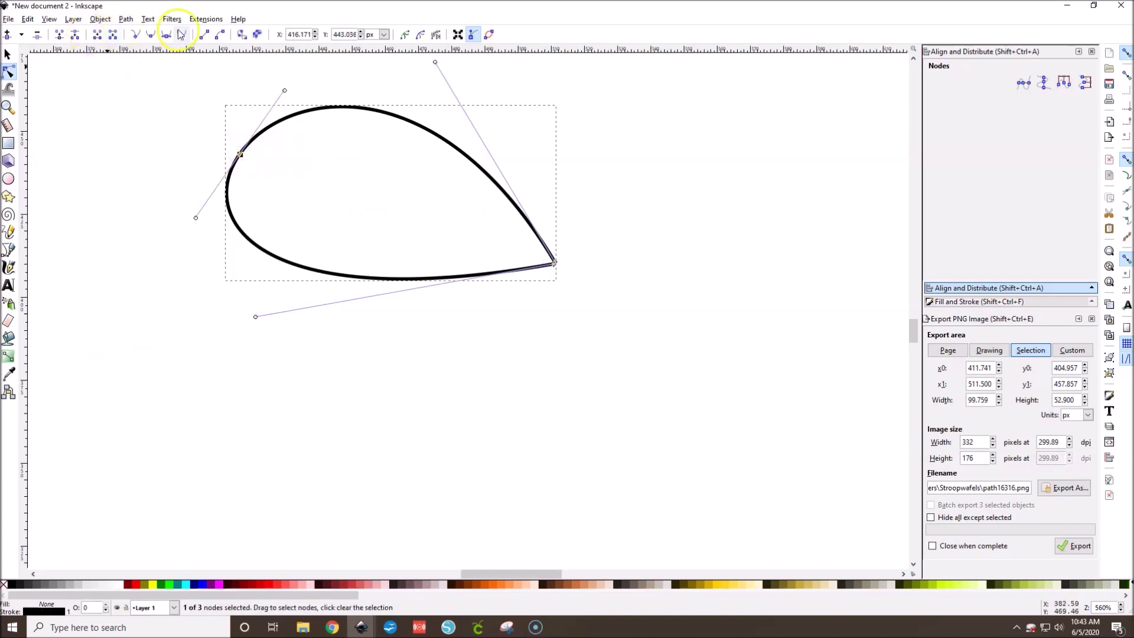
{"action": "left_click_drag", "start_coordinate": [285, 90], "coordinate": [278, 73]}
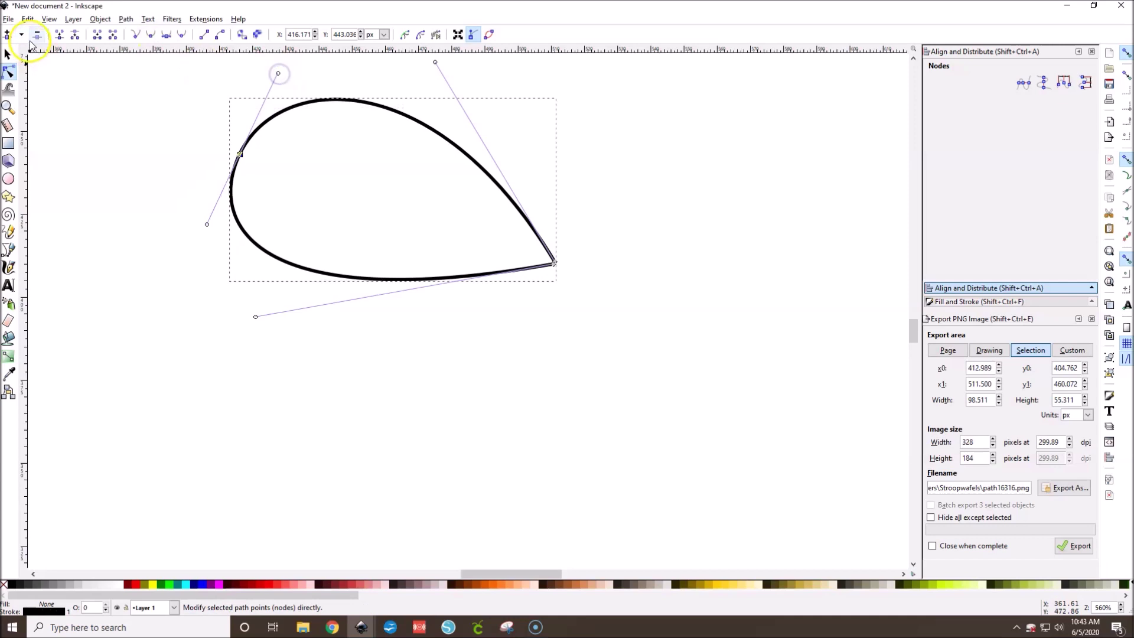
{"action": "left_click", "coordinate": [166, 34]}
{"action": "scroll", "coordinate": [290, 198], "scroll_direction": "up", "scroll_amount": 1}
{"action": "mouse_move", "coordinate": [276, 74]}
{"action": "left_mouse_down"}
{"action": "mouse_move", "coordinate": [293, 90]}
{"action": "mouse_move", "coordinate": [280, 84]}
{"action": "left_mouse_up"}
{"action": "left_click_drag", "start_coordinate": [240, 177], "coordinate": [232, 175]}
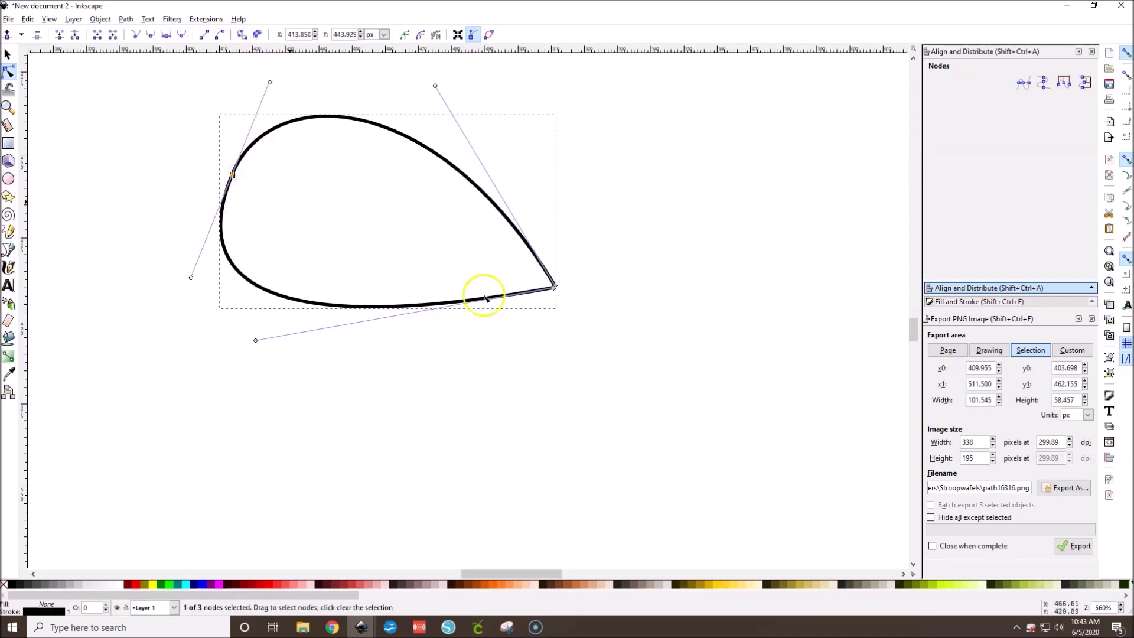
- Shorten the loop to about 1.05 in wide by moving its pointed end inward and realigning the two end nodes
{"action": "left_click", "coordinate": [556, 287]}
{"action": "left_click_drag", "start_coordinate": [556, 287], "coordinate": [527, 279]}
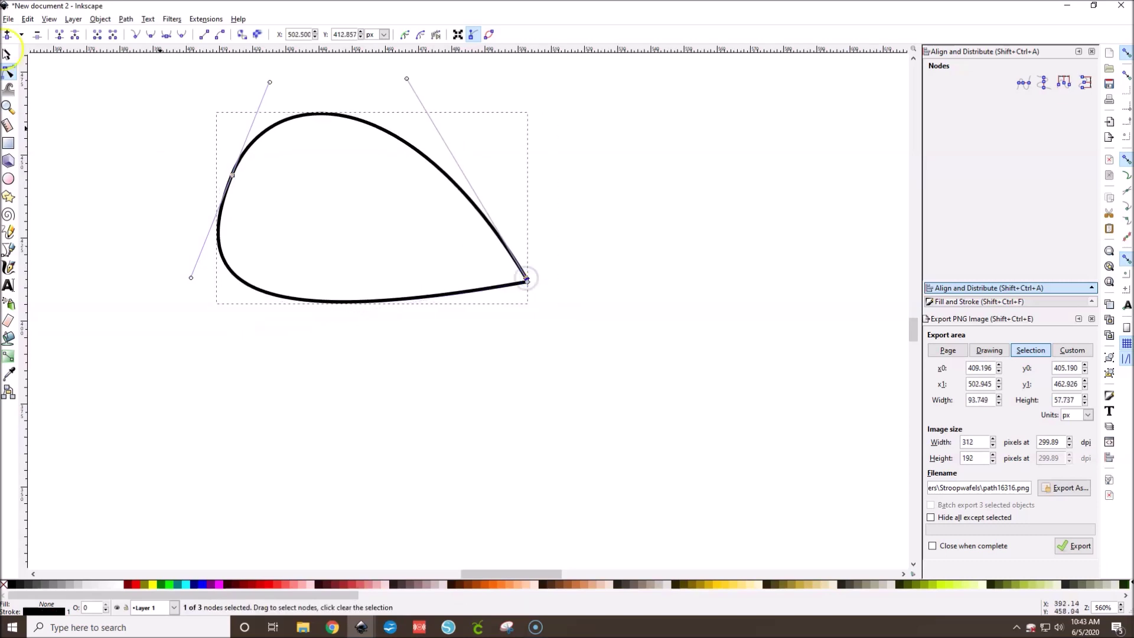
{"action": "left_click", "coordinate": [8, 57]}
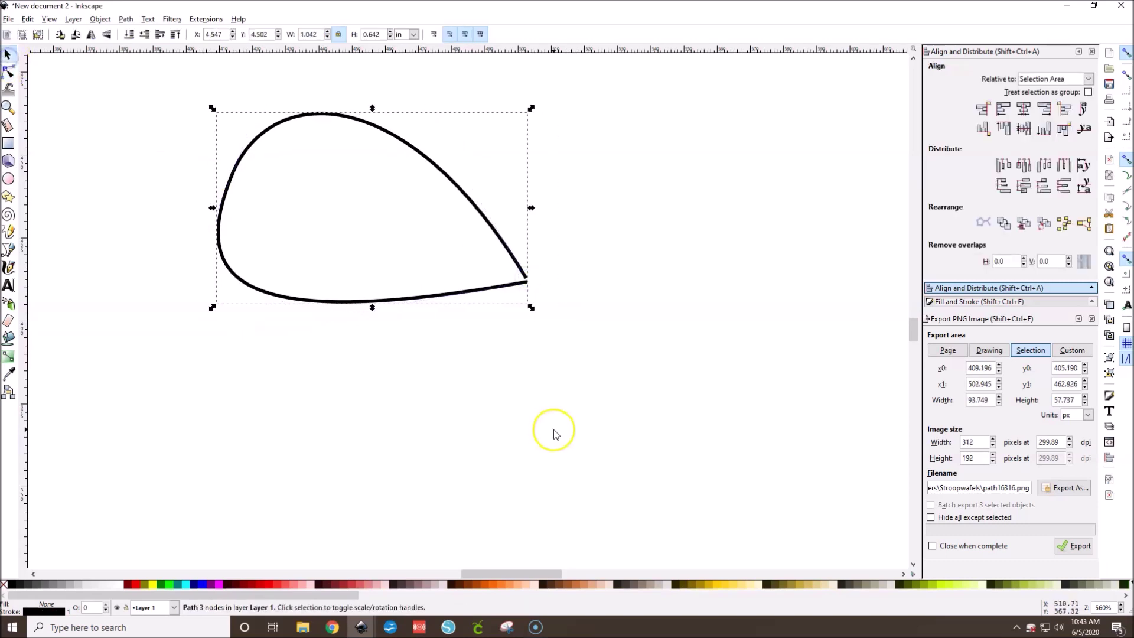
{"action": "double_click", "coordinate": [525, 275]}
{"action": "left_click", "coordinate": [527, 283]}
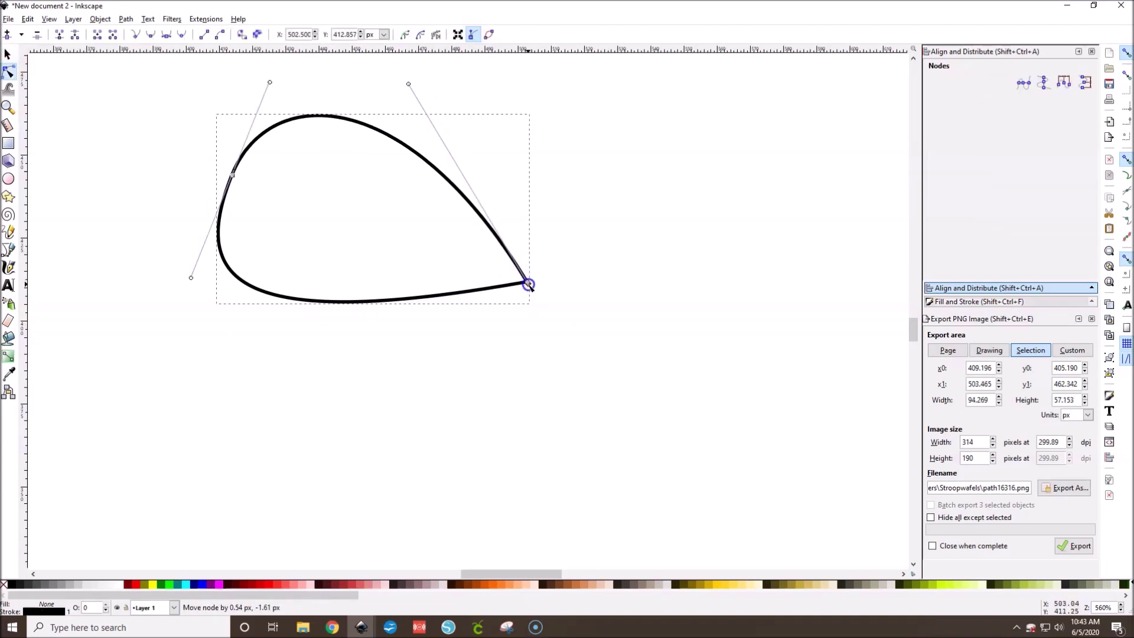
{"action": "left_click", "coordinate": [7, 55]}
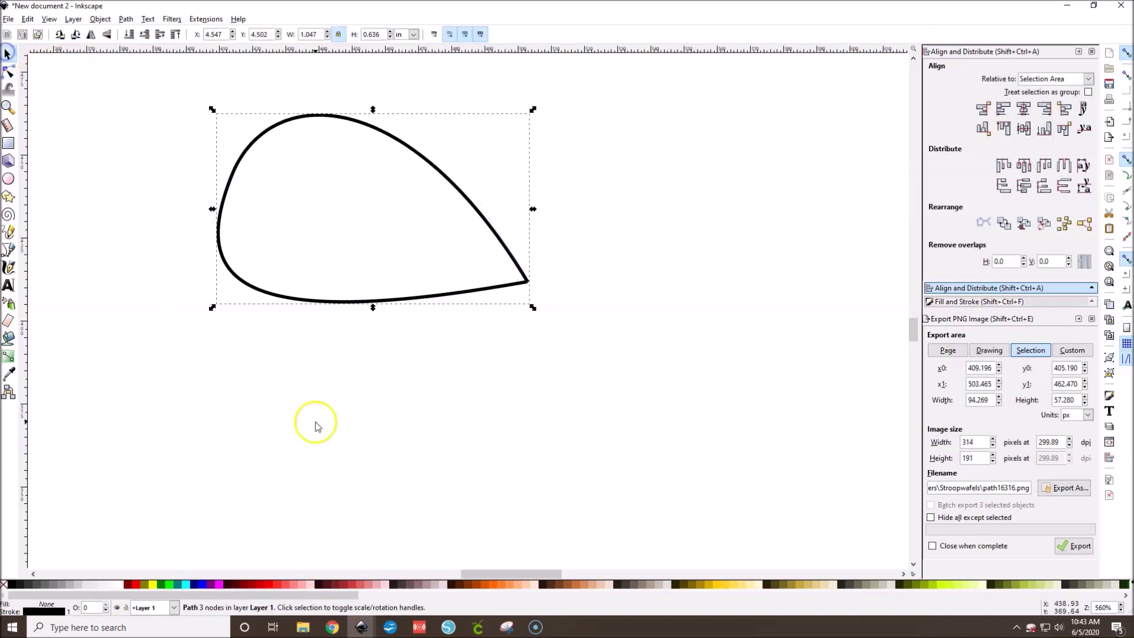
- Stretch the loop downward to a height of about 0.69 in
{"action": "left_click", "coordinate": [316, 423]}
{"action": "left_click", "coordinate": [594, 274]}
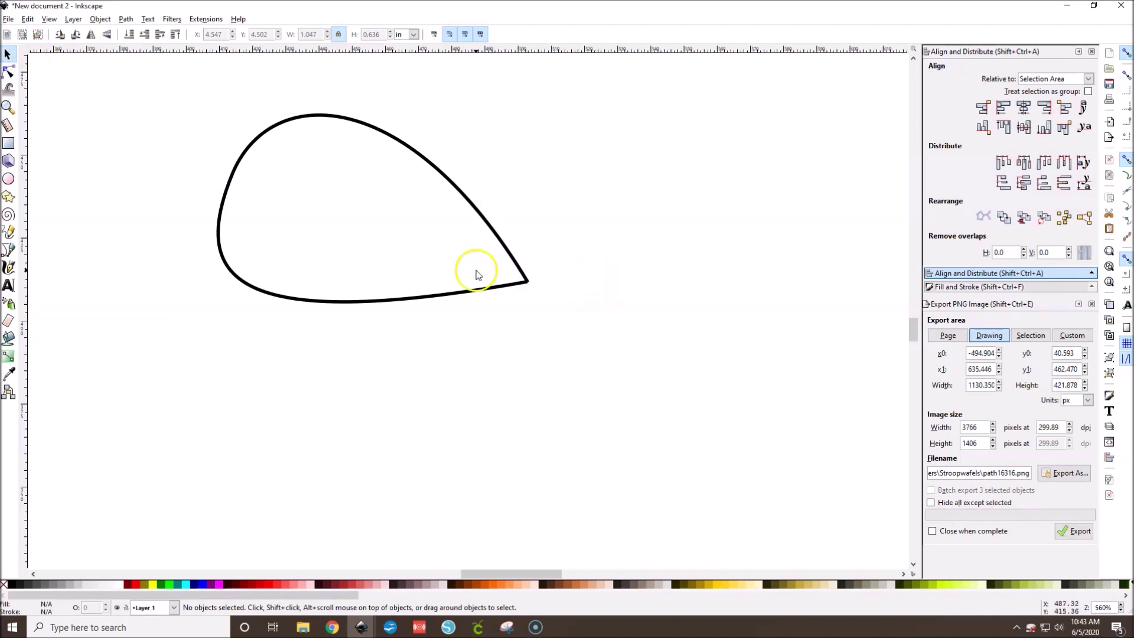
{"action": "left_click", "coordinate": [485, 292]}
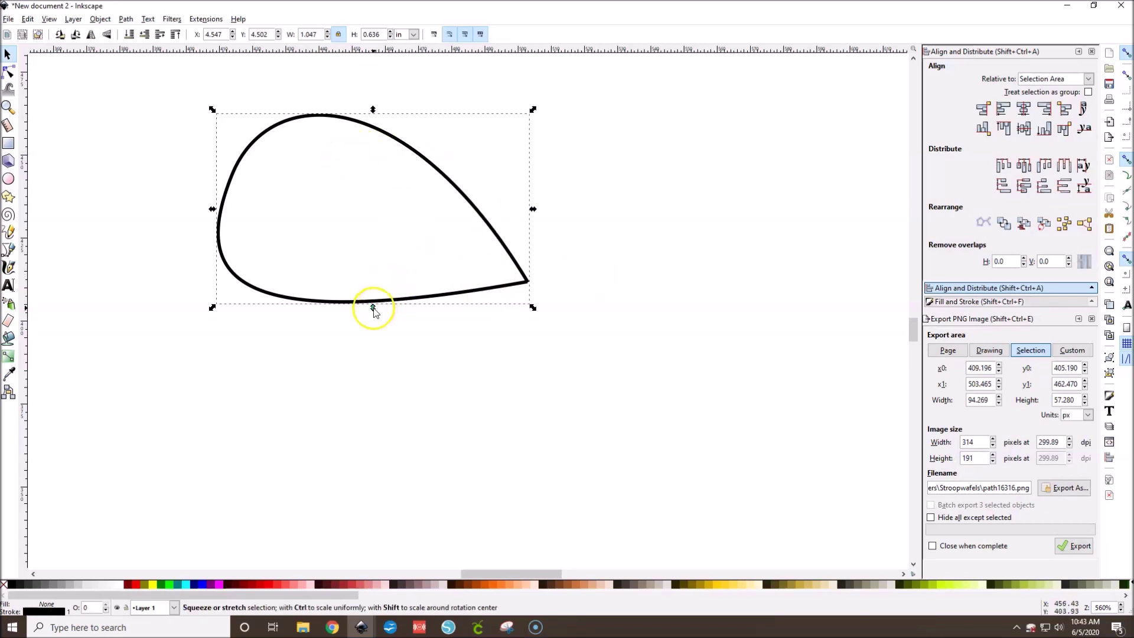
{"action": "left_click_drag", "start_coordinate": [373, 307], "coordinate": [377, 328]}
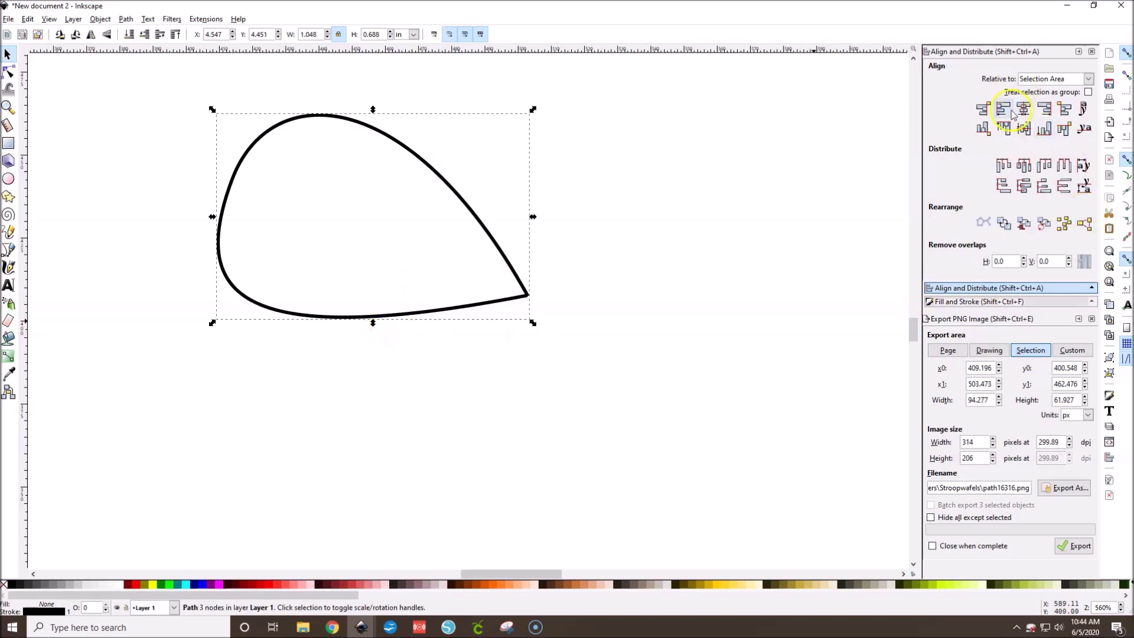
- Thicken the loop's stroke, trying a width of 3 px and settling on 6 px
{"action": "left_click", "coordinate": [987, 302]}
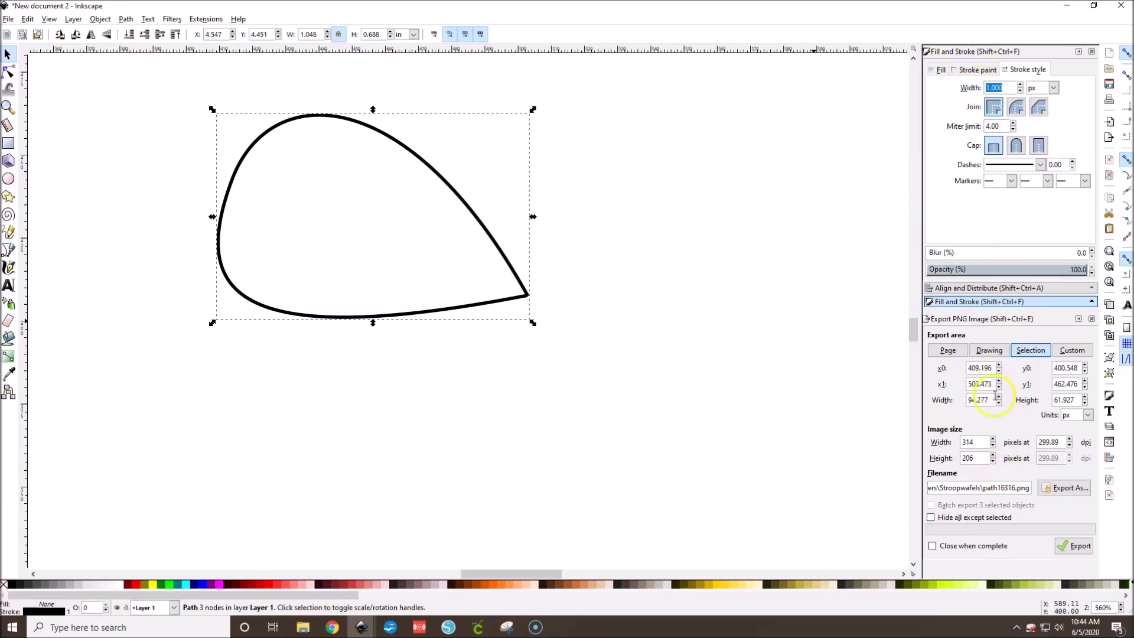
{"action": "left_click", "coordinate": [100, 20]}
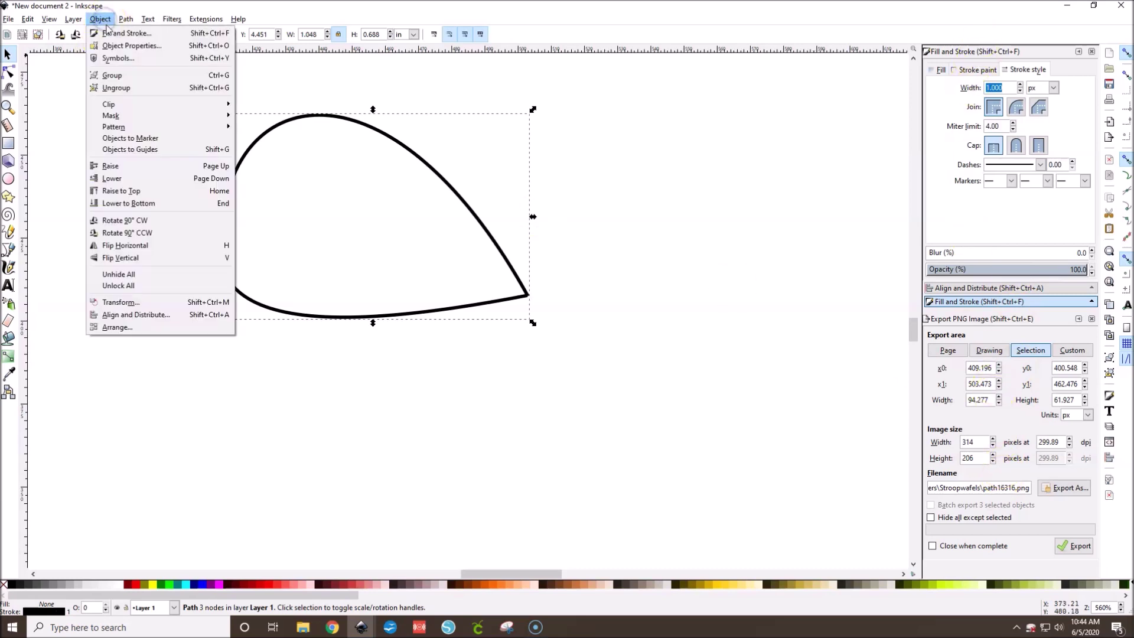
{"action": "left_click", "coordinate": [118, 34]}
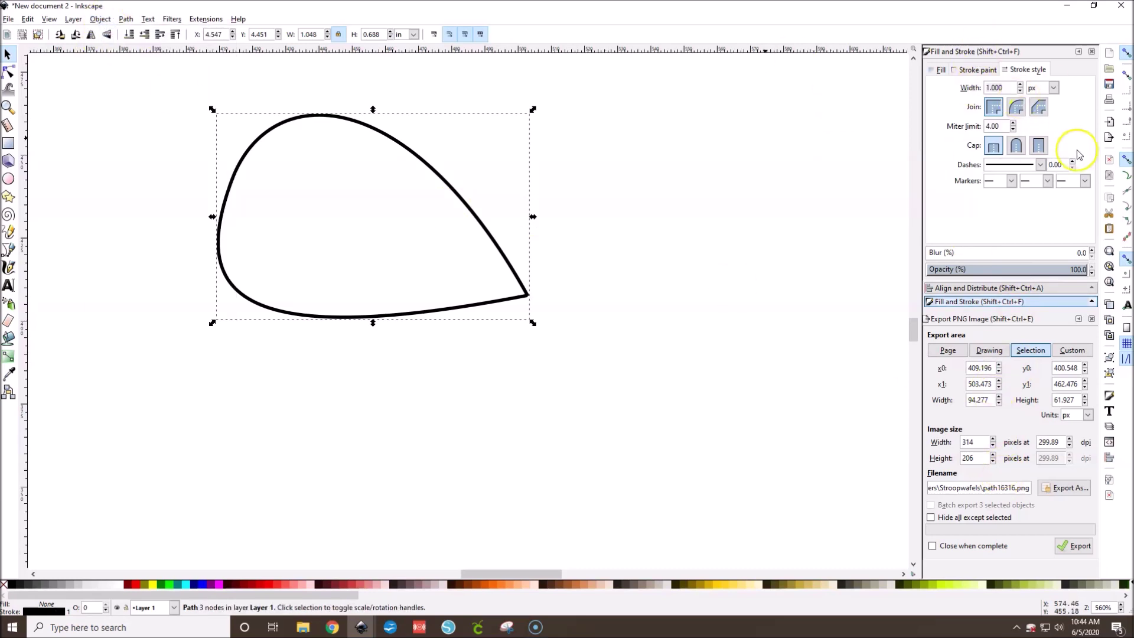
{"action": "double_click", "coordinate": [1015, 85]}
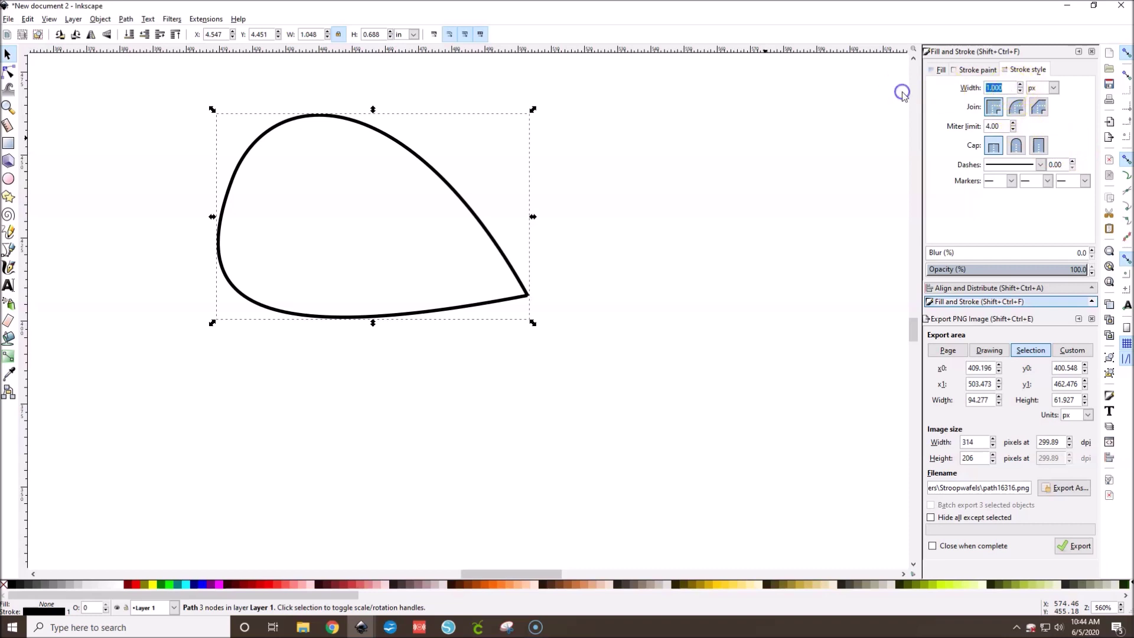
{"action": "type", "text": "3"}
{"action": "key", "text": "Return"}
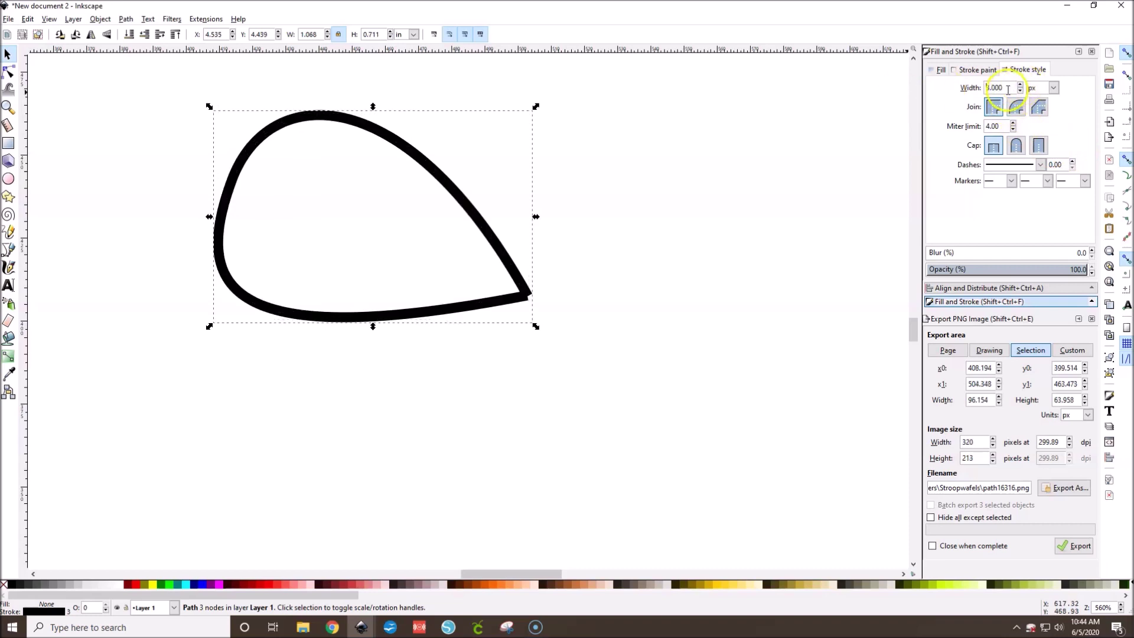
{"action": "key", "text": "Return"}
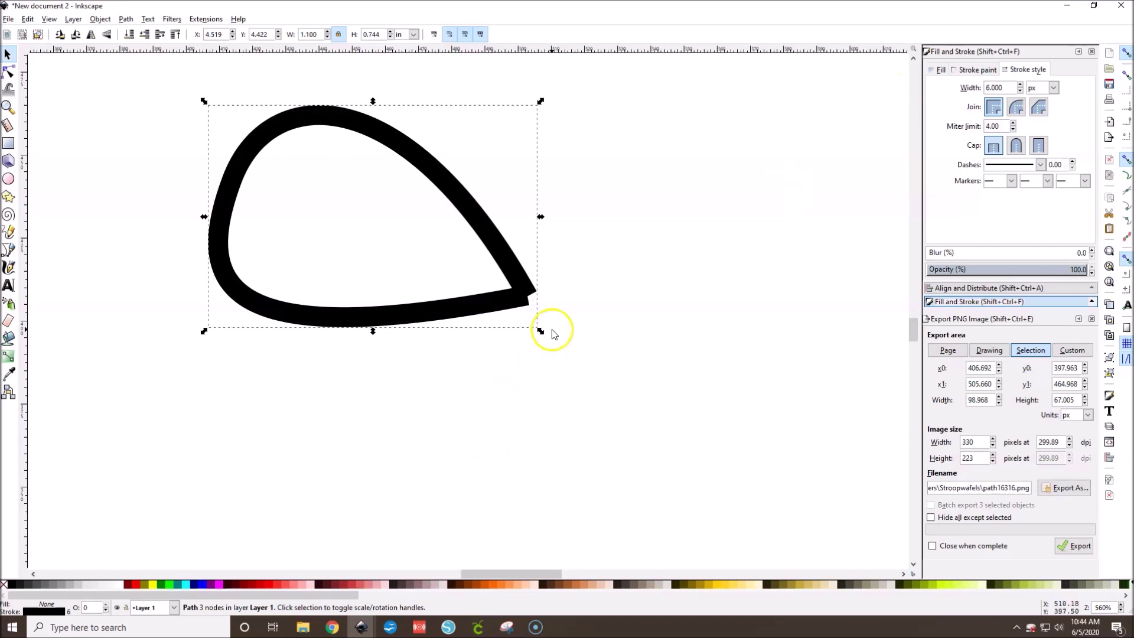
{"action": "scroll", "coordinate": [551, 334], "scroll_direction": "down", "scroll_amount": 2}
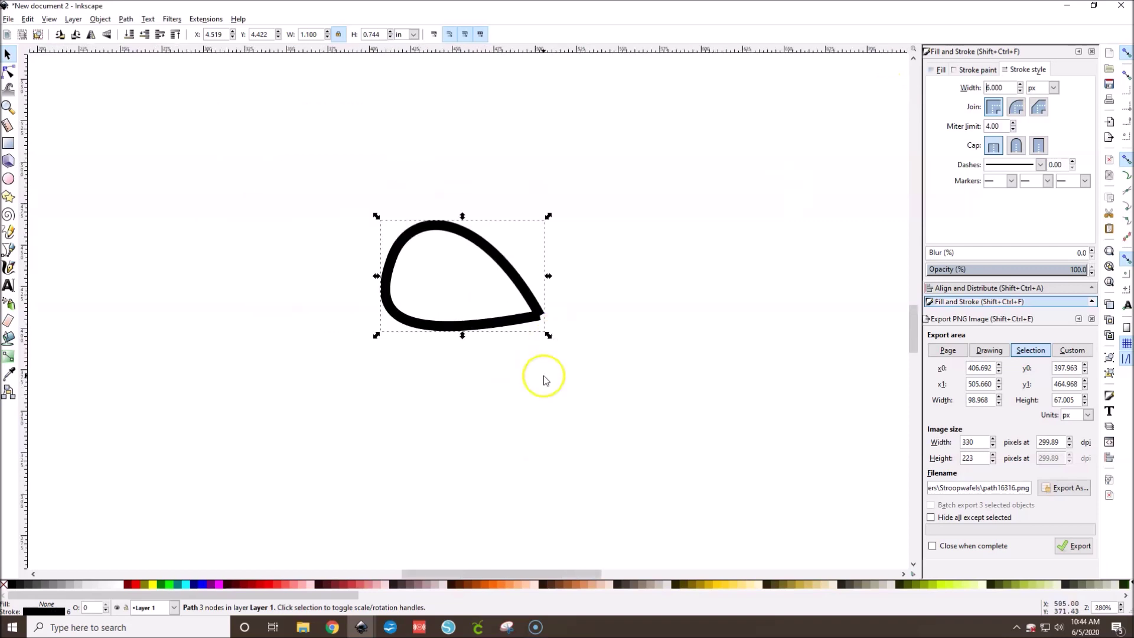
- Move the end nodes at the loop's pointed tip slightly inward, shortening the loop to about 1.07 in wide
{"action": "left_click", "coordinate": [538, 319]}
{"action": "double_click", "coordinate": [538, 315]}
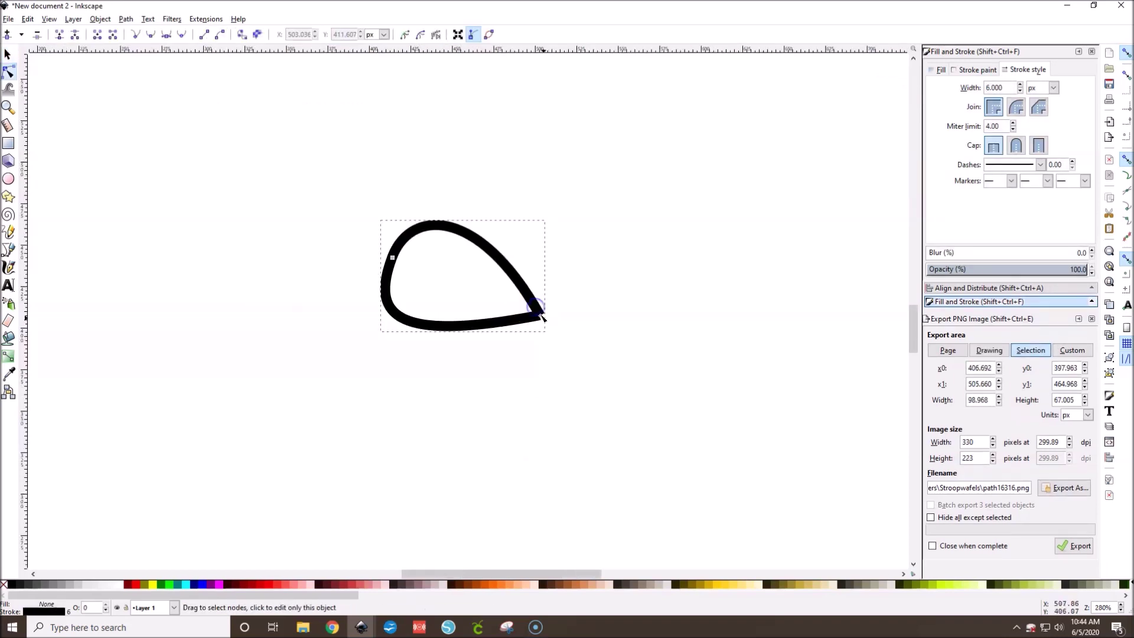
{"action": "left_click", "coordinate": [541, 317]}
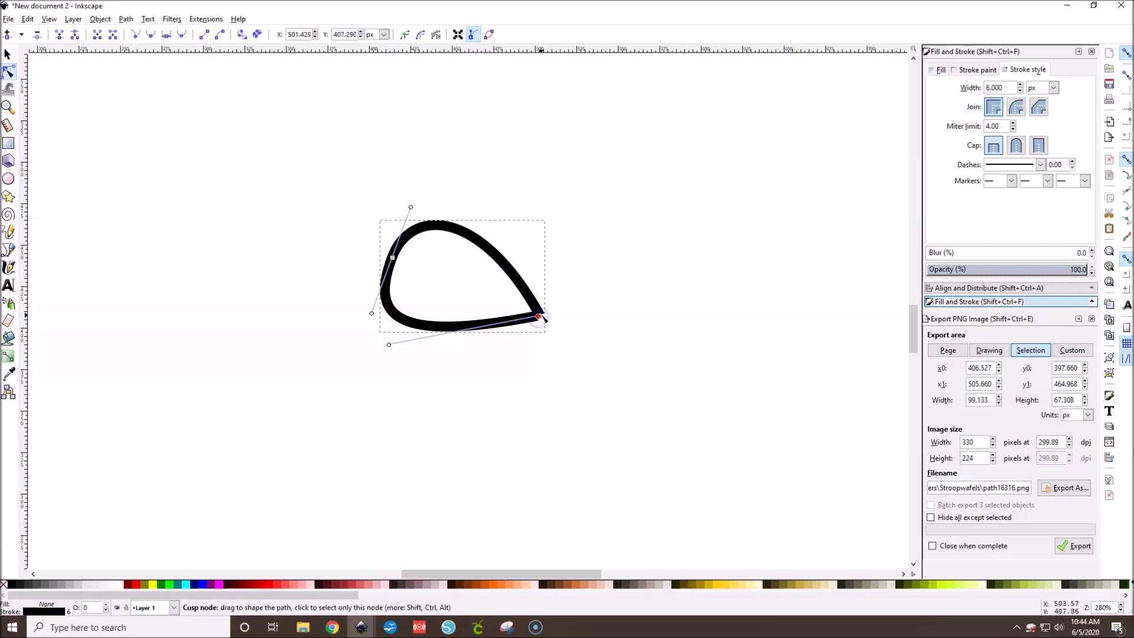
{"action": "left_click_drag", "start_coordinate": [540, 317], "coordinate": [538, 317]}
{"action": "left_click", "coordinate": [514, 380]}
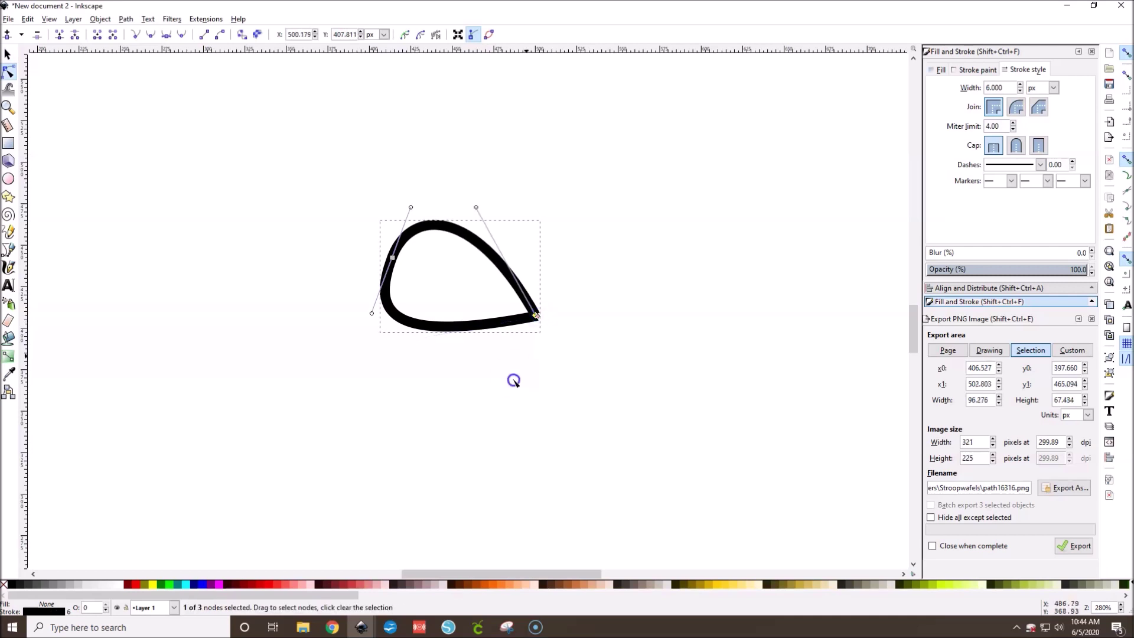
{"action": "left_click", "coordinate": [7, 54]}
{"action": "left_click", "coordinate": [263, 251]}
{"action": "left_click", "coordinate": [495, 467]}
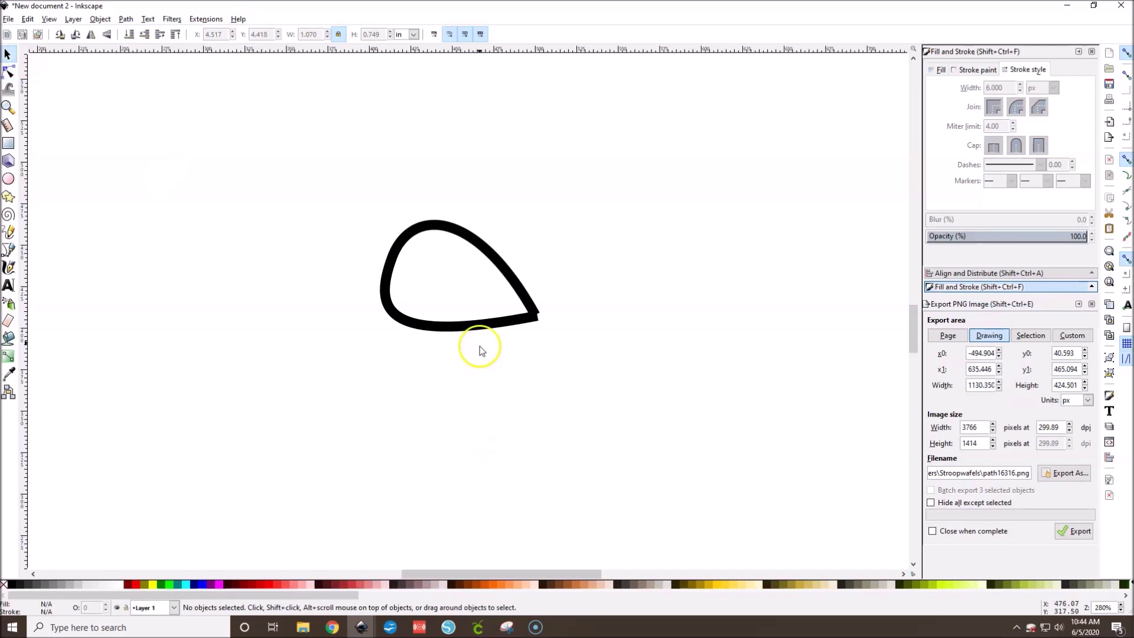
- Duplicate the bow loop and flip the copy horizontally
{"action": "left_click", "coordinate": [481, 329]}
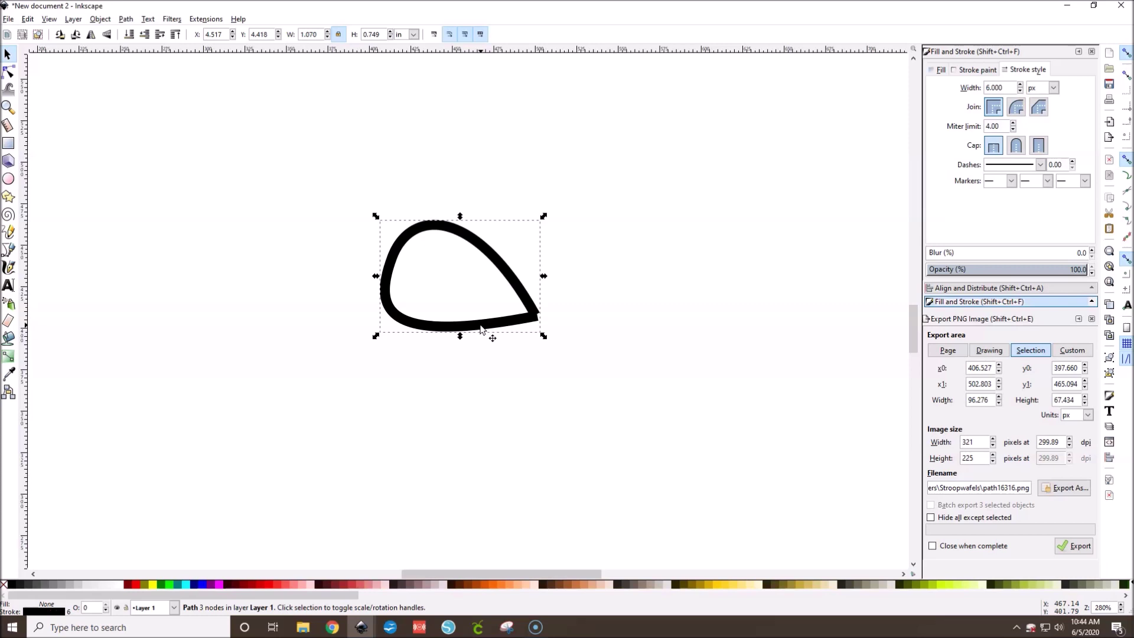
{"action": "key", "text": "ctrl+d"}
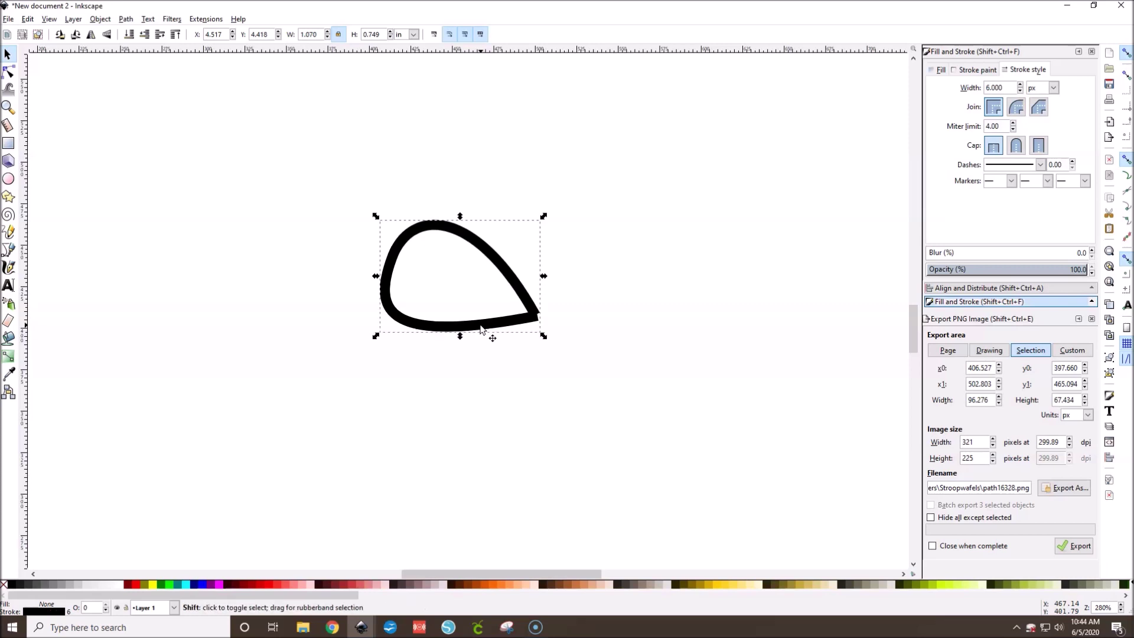
{"action": "key", "text": "shift+Right"}
{"action": "key", "text": "ctrl+z"}
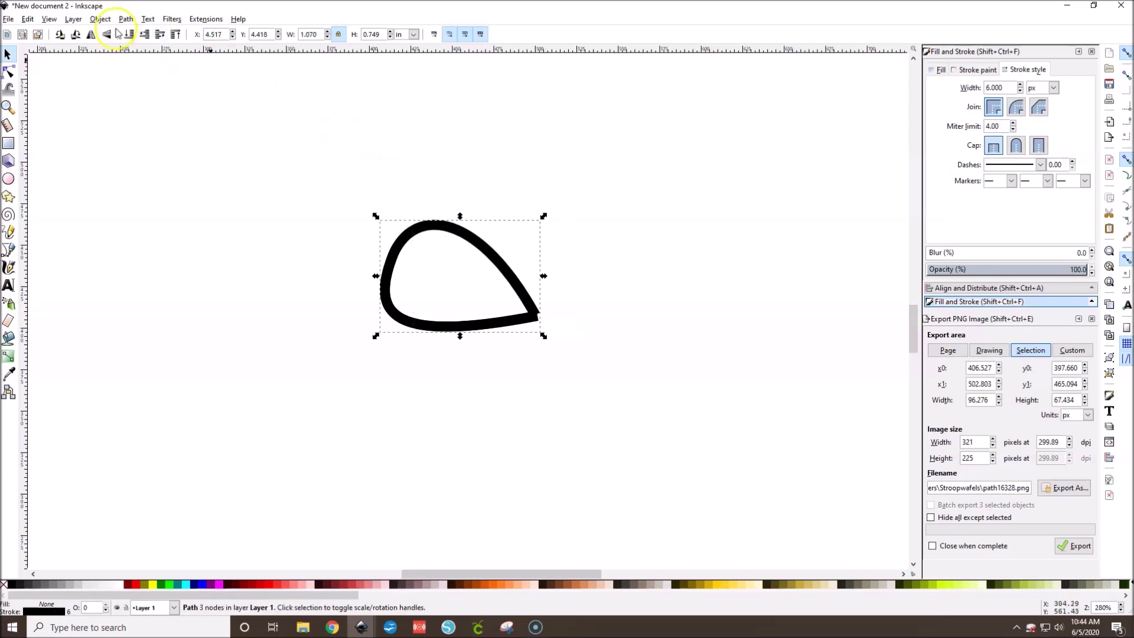
{"action": "left_click", "coordinate": [91, 35]}
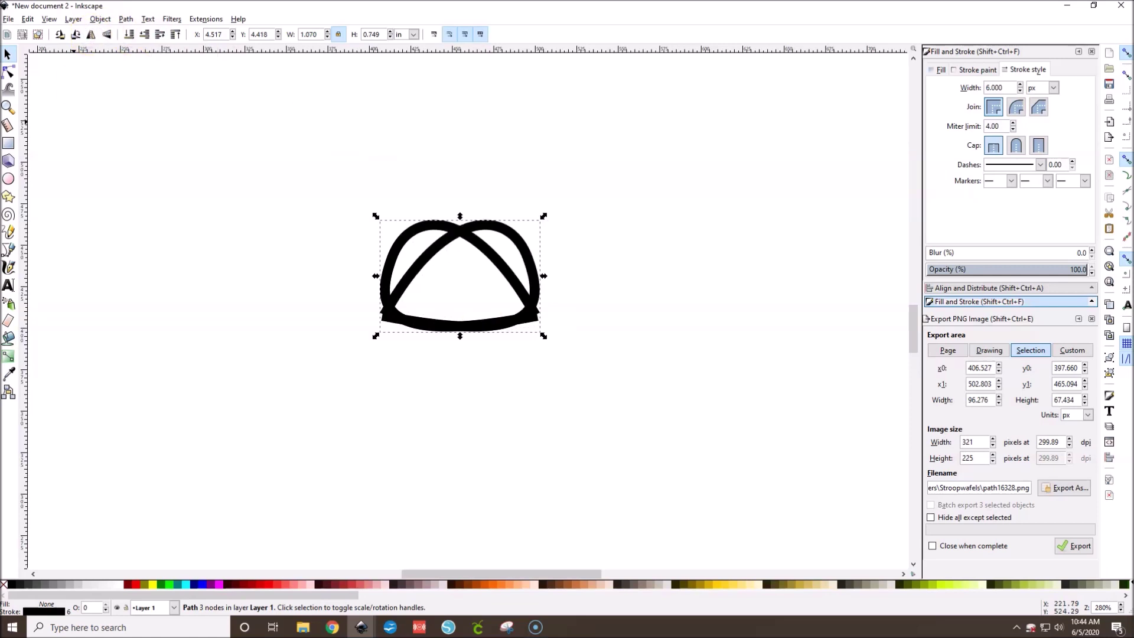
- Shift the mirrored loop right until its pointed tip meets the original loop's tip
{"action": "key", "text": "shift+Right"}
{"action": "key", "text": "shift+Right"}
{"action": "key", "text": "shift+Right"}
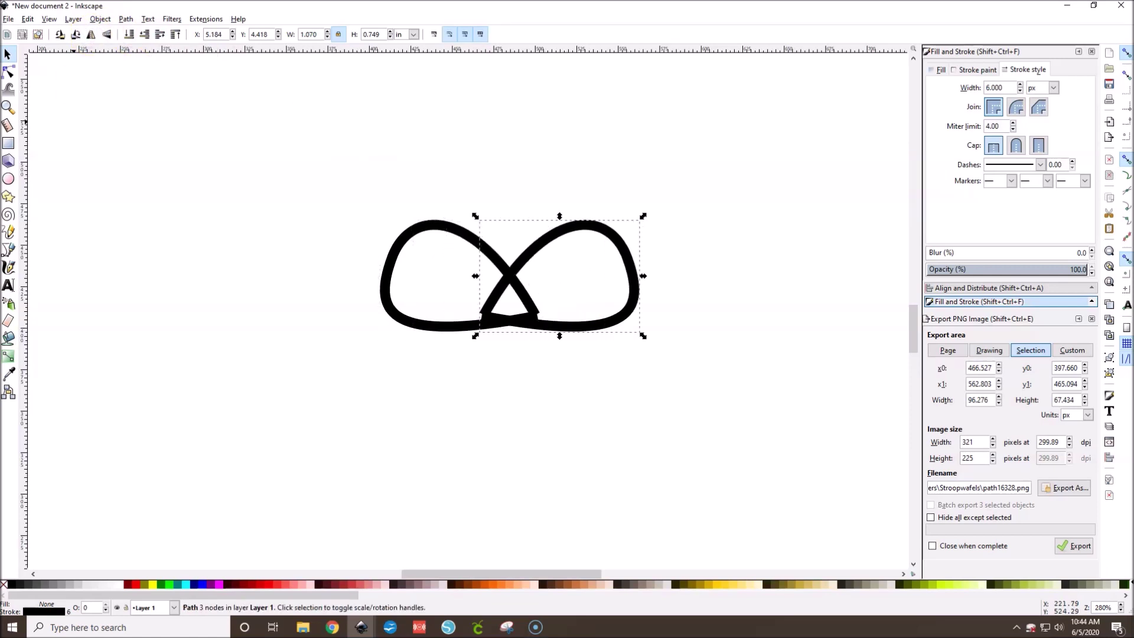
{"action": "key", "text": "shift+Right"}
{"action": "key", "text": "shift+Right"}
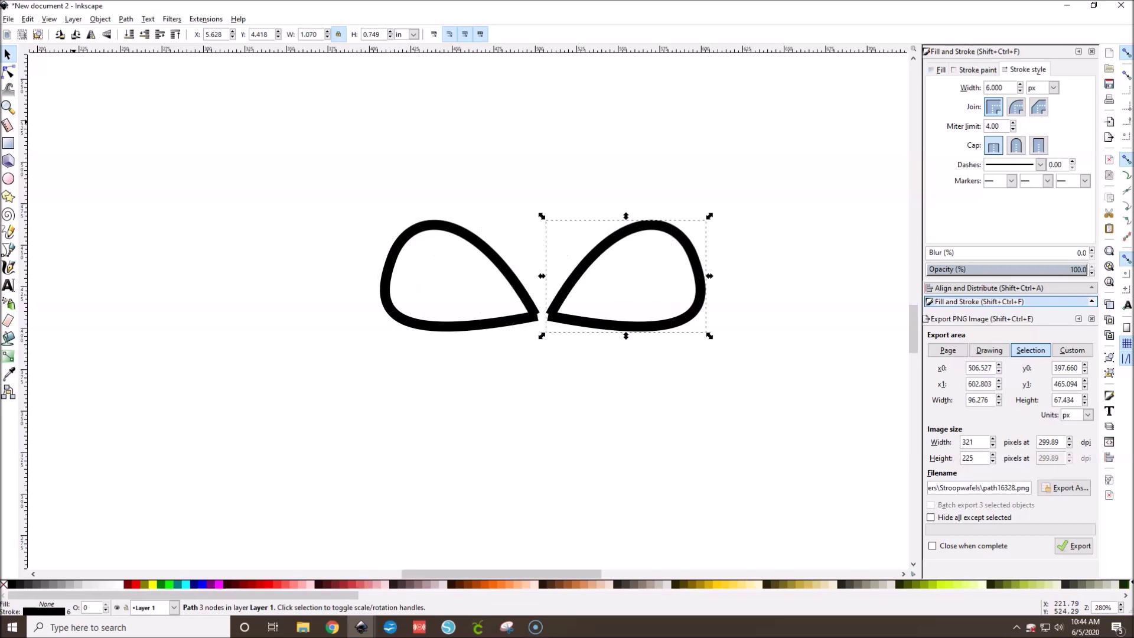
{"action": "key", "text": "Left"}
{"action": "key", "text": "Left"}
{"action": "key", "text": "Left"}
{"action": "key", "text": "Left"}
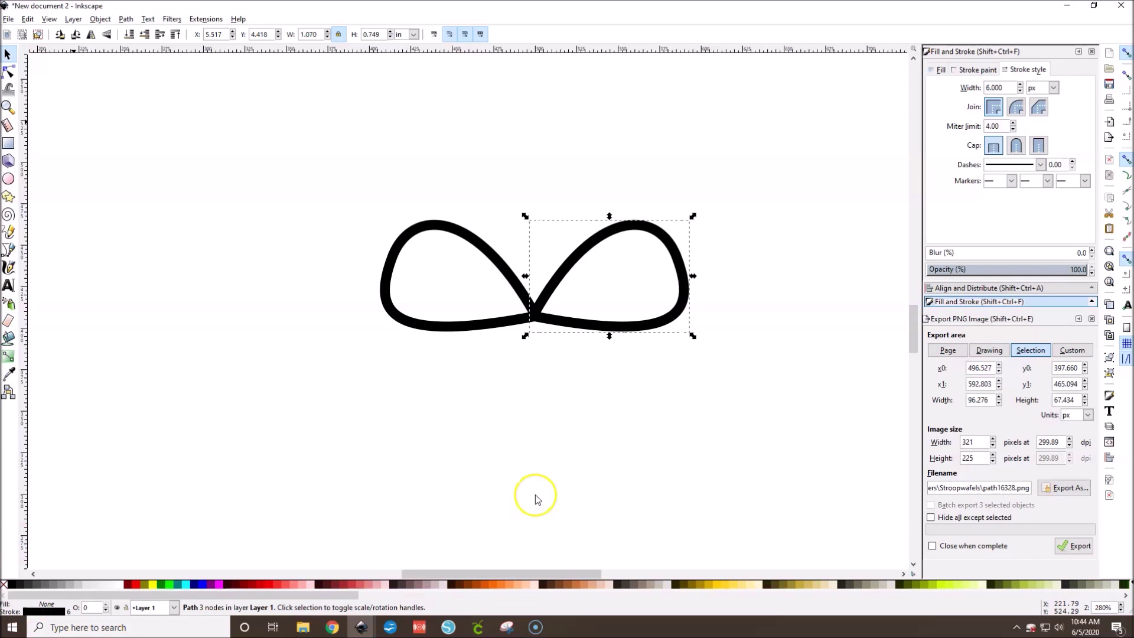
{"action": "left_click", "coordinate": [532, 459]}
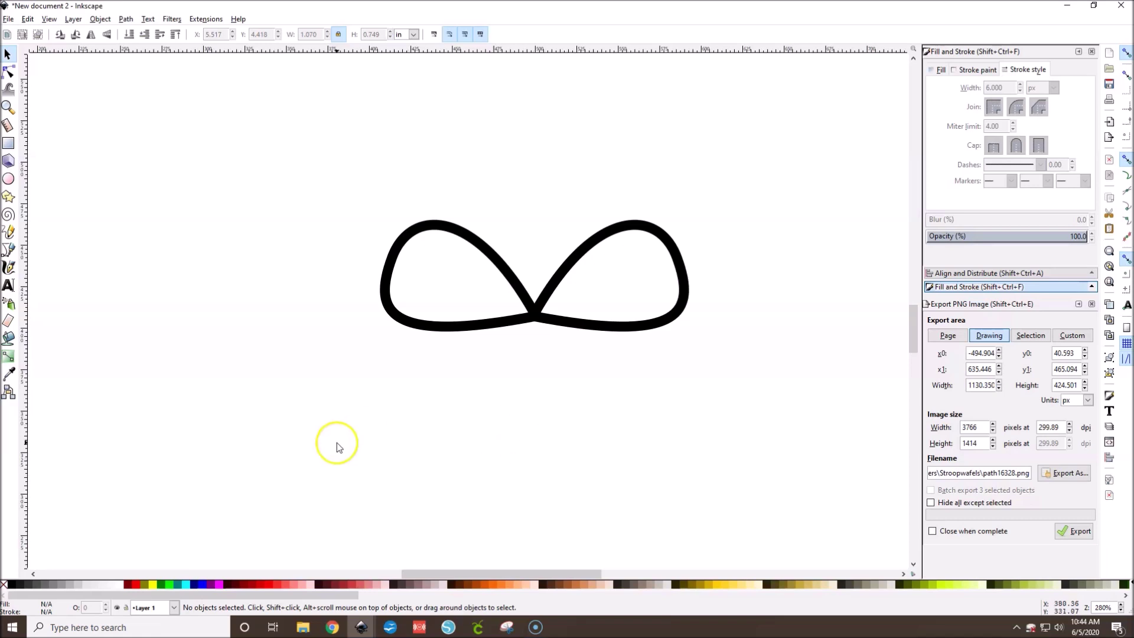
- Draw a freehand S-curved tail from the loops' meeting point down to the left, about 0.75 in wide and 0.67 in high
{"action": "left_click", "coordinate": [9, 234]}
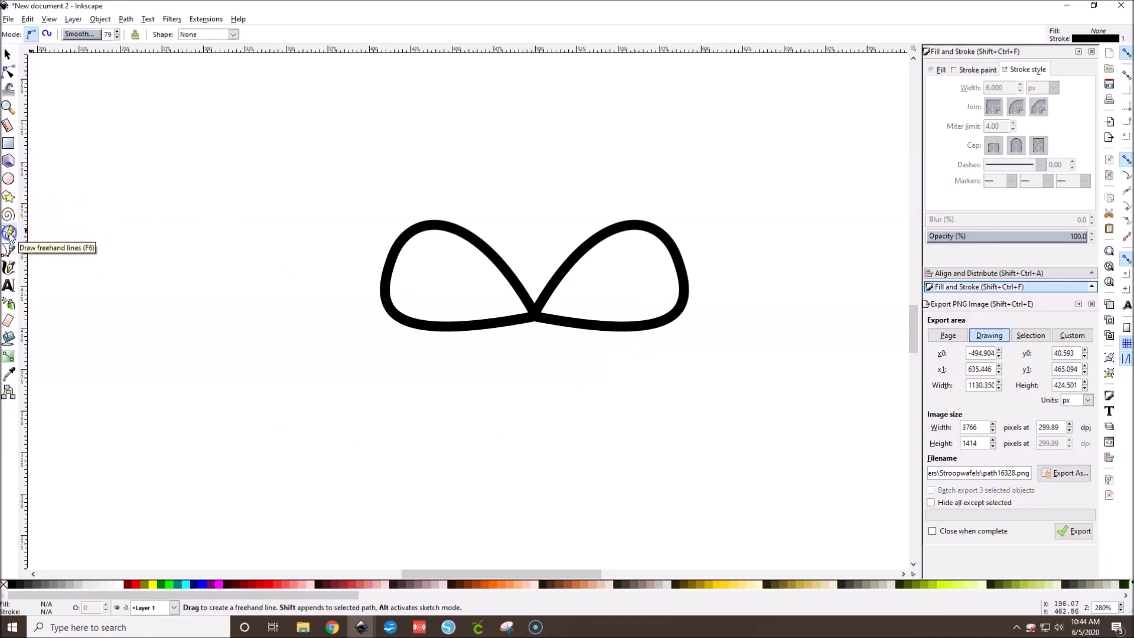
{"action": "left_click", "coordinate": [524, 322]}
{"action": "mouse_move", "coordinate": [524, 322]}
{"action": "left_mouse_down"}
{"action": "mouse_move", "coordinate": [502, 339]}
{"action": "mouse_move", "coordinate": [495, 393]}
{"action": "mouse_move", "coordinate": [425, 413]}
{"action": "left_mouse_up"}
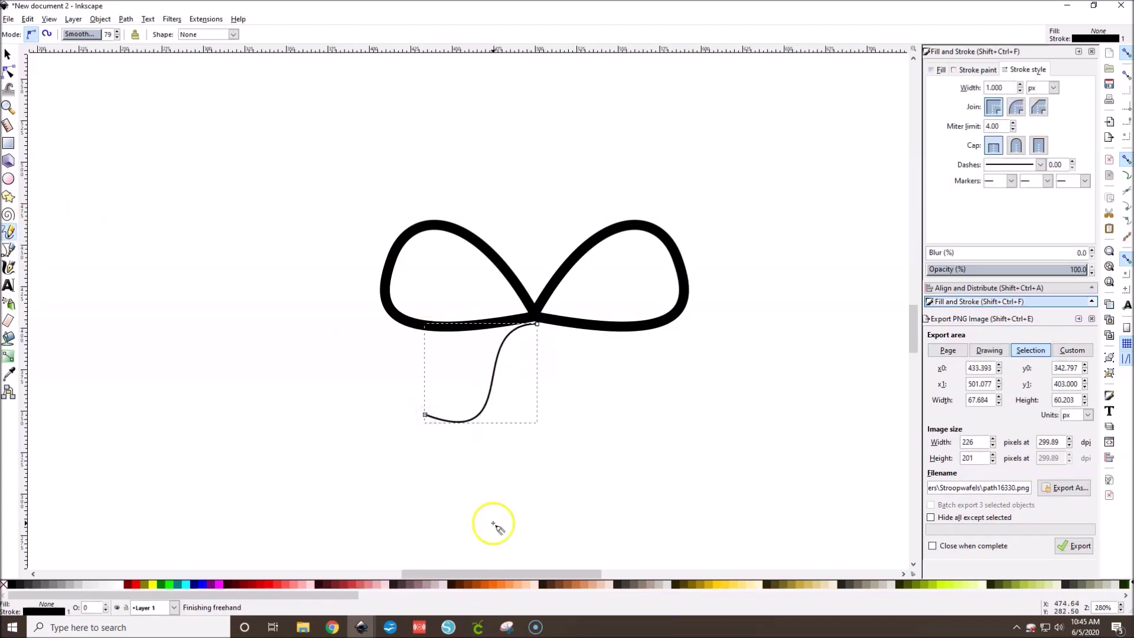
- Enlarge the tail, tuck its upper end under the knot and rotate it slightly, to about 0.85 in wide by 0.81 in high
{"action": "left_click", "coordinate": [7, 55]}
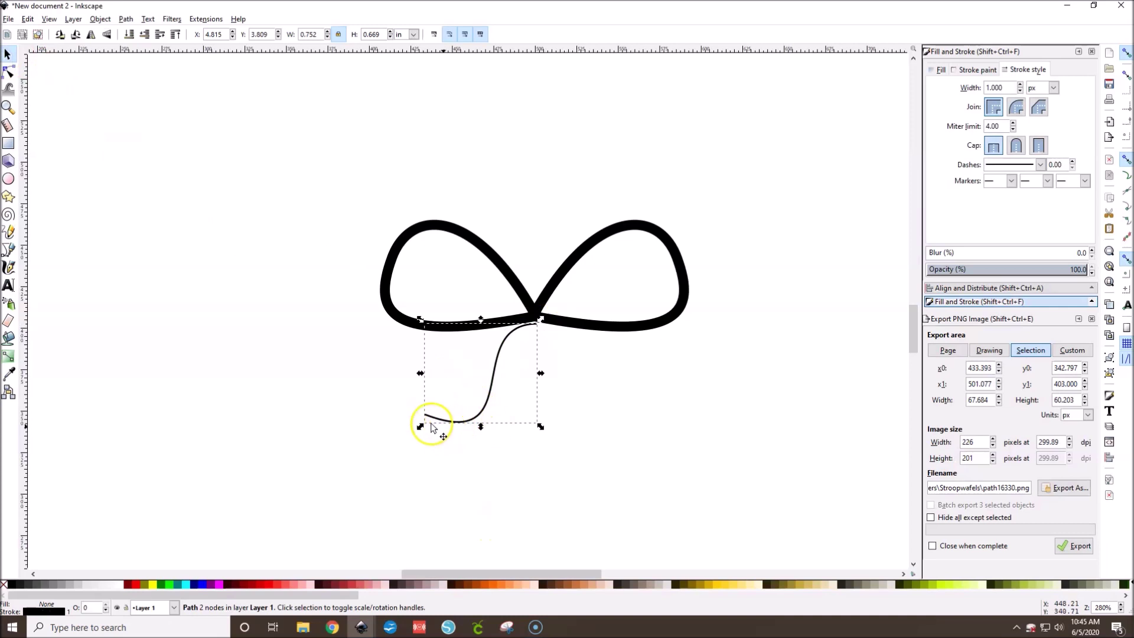
{"action": "left_click_drag", "start_coordinate": [421, 426], "coordinate": [403, 440]}
{"action": "left_click", "coordinate": [481, 390]}
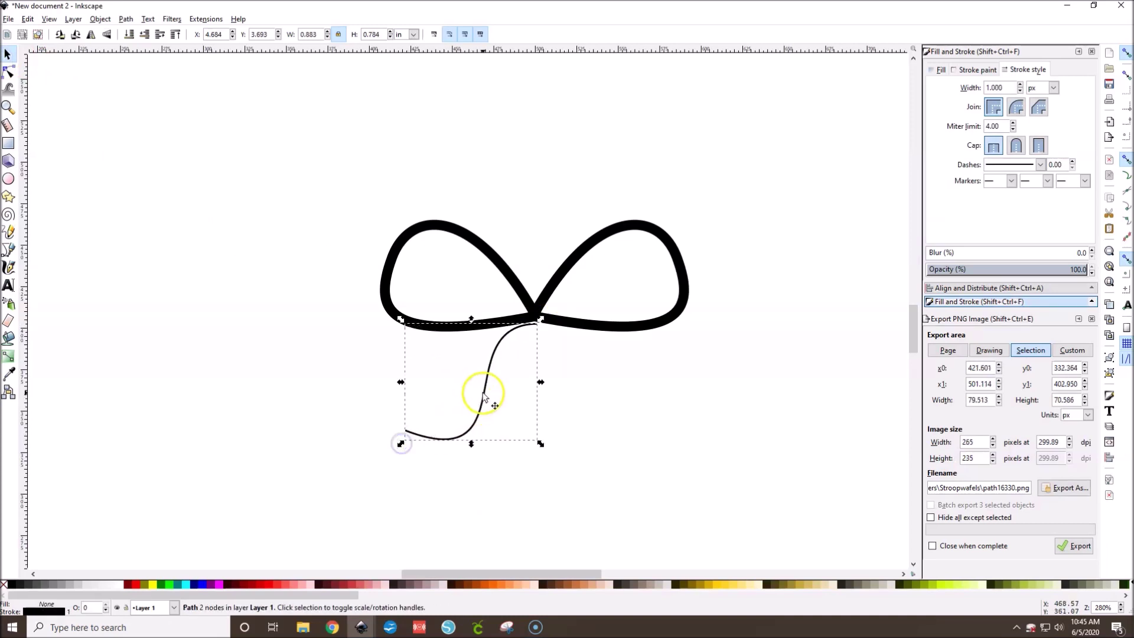
{"action": "mouse_move", "coordinate": [398, 438]}
{"action": "left_mouse_down"}
{"action": "mouse_move", "coordinate": [408, 447]}
{"action": "mouse_move", "coordinate": [397, 441]}
{"action": "left_mouse_up"}
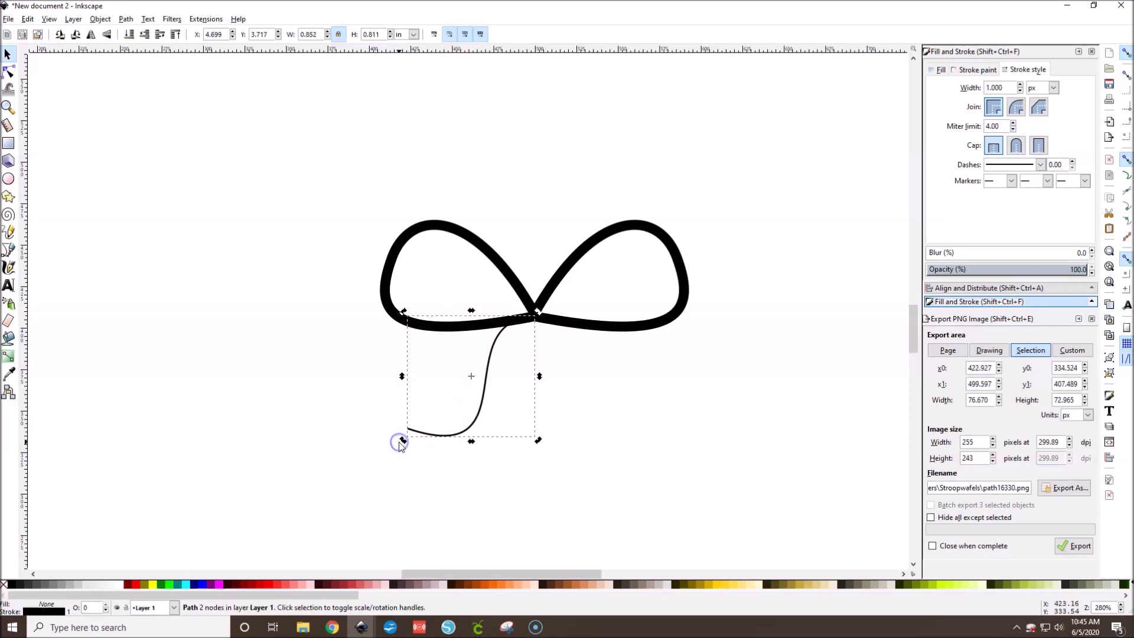
- Give the tail a 6 px stroke and enlarge it to about 0.91 in wide and high
{"action": "type", "text": "6"}
{"action": "key", "text": "Return"}
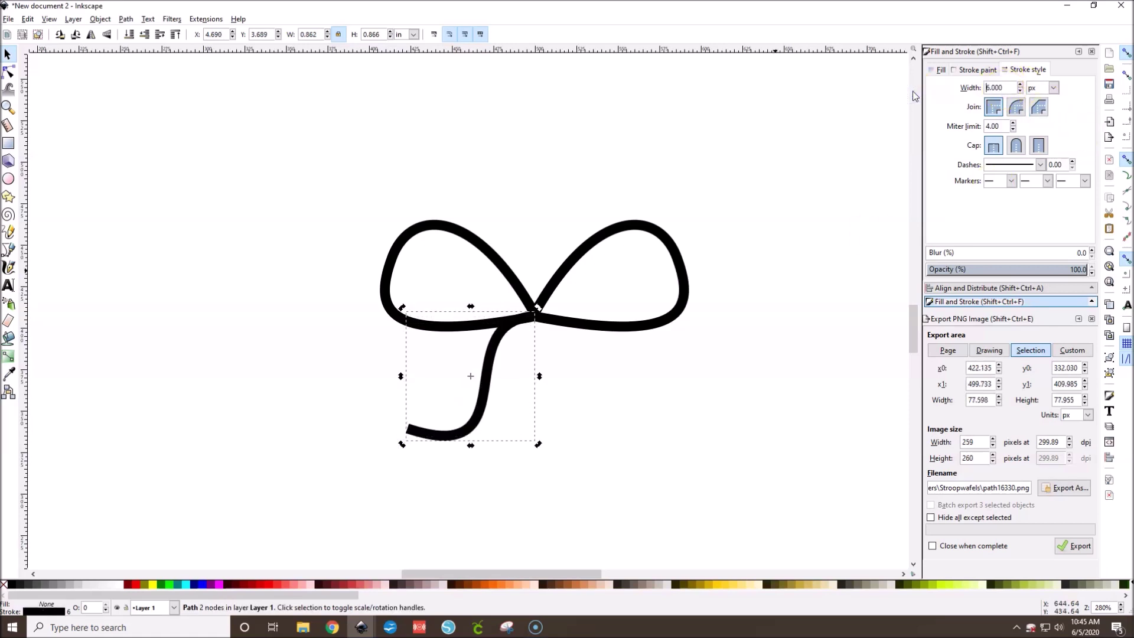
{"action": "left_click", "coordinate": [653, 233]}
{"action": "left_click", "coordinate": [494, 390]}
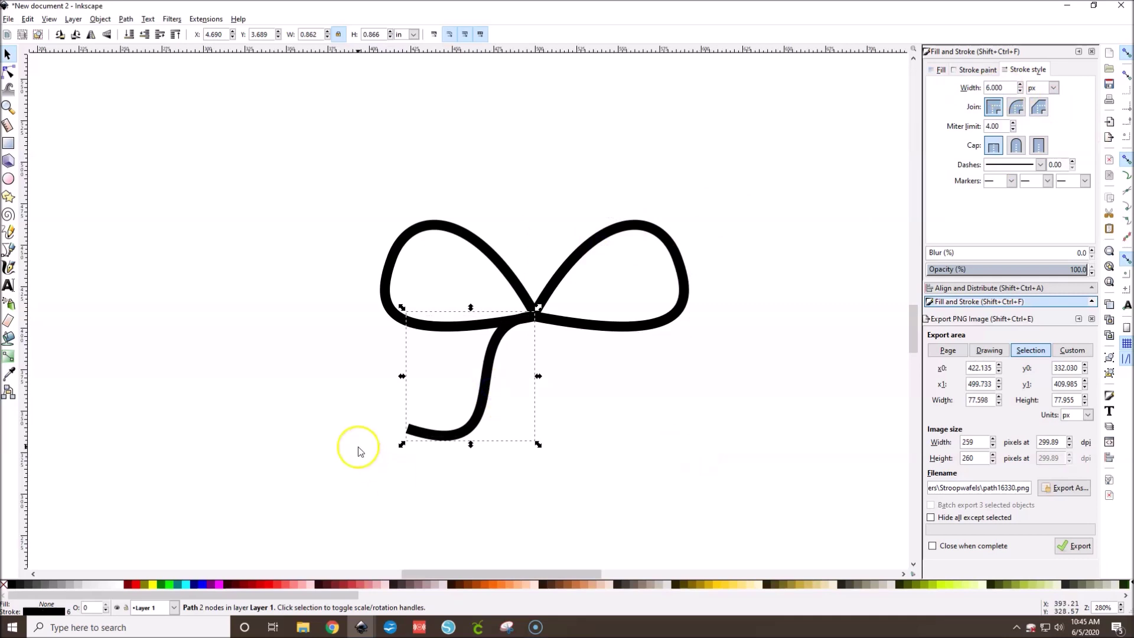
{"action": "left_click_drag", "start_coordinate": [402, 444], "coordinate": [382, 457]}
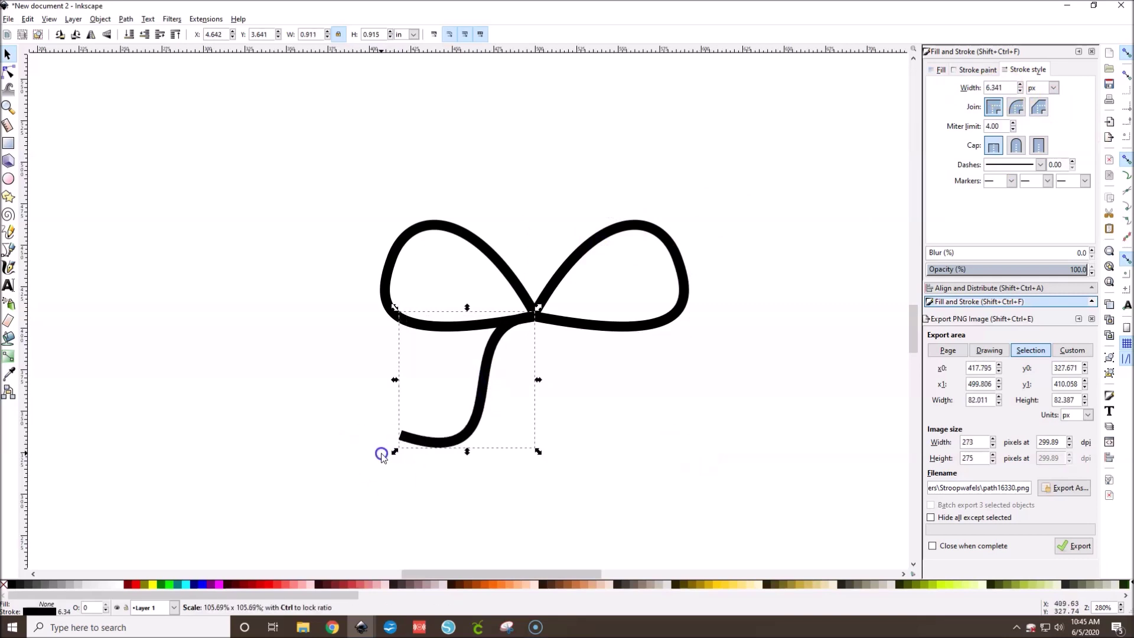
{"action": "left_click", "coordinate": [674, 442]}
{"action": "left_click", "coordinate": [488, 361]}
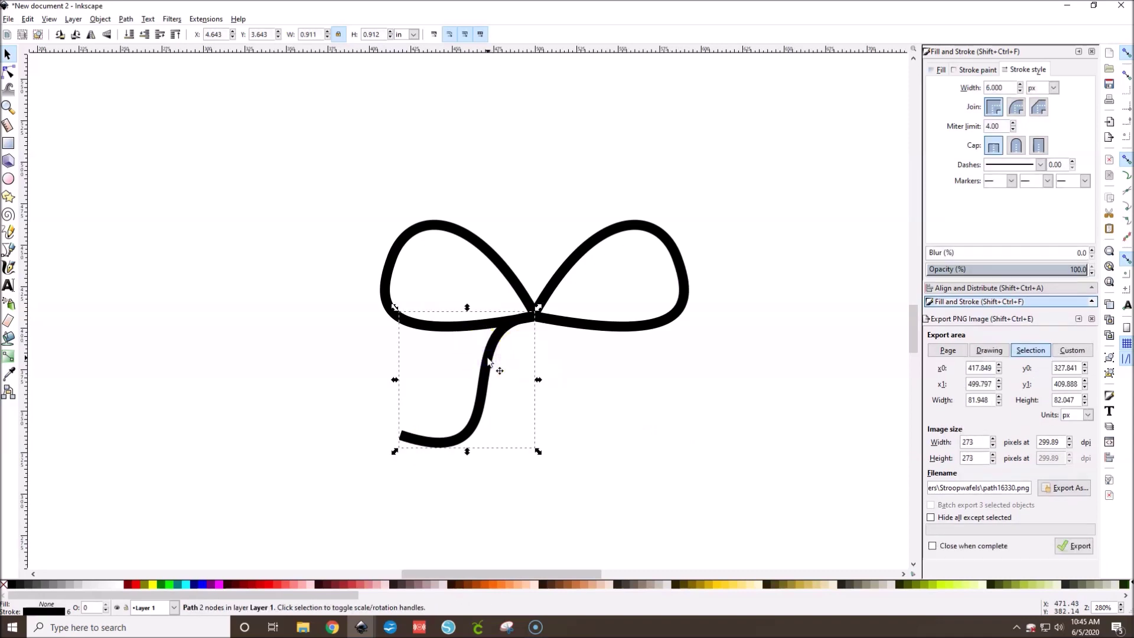
- Duplicate the tail, flip the copy horizontally and shift it right so both tails meet at the knot
{"action": "key", "text": "ctrl+d"}
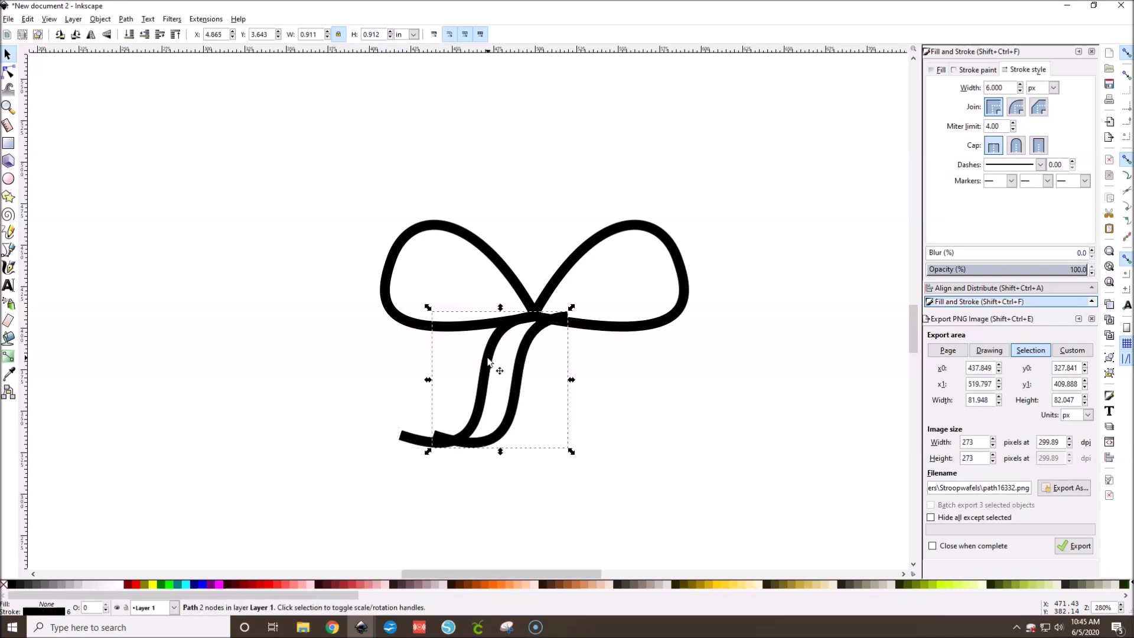
{"action": "left_click", "coordinate": [90, 35]}
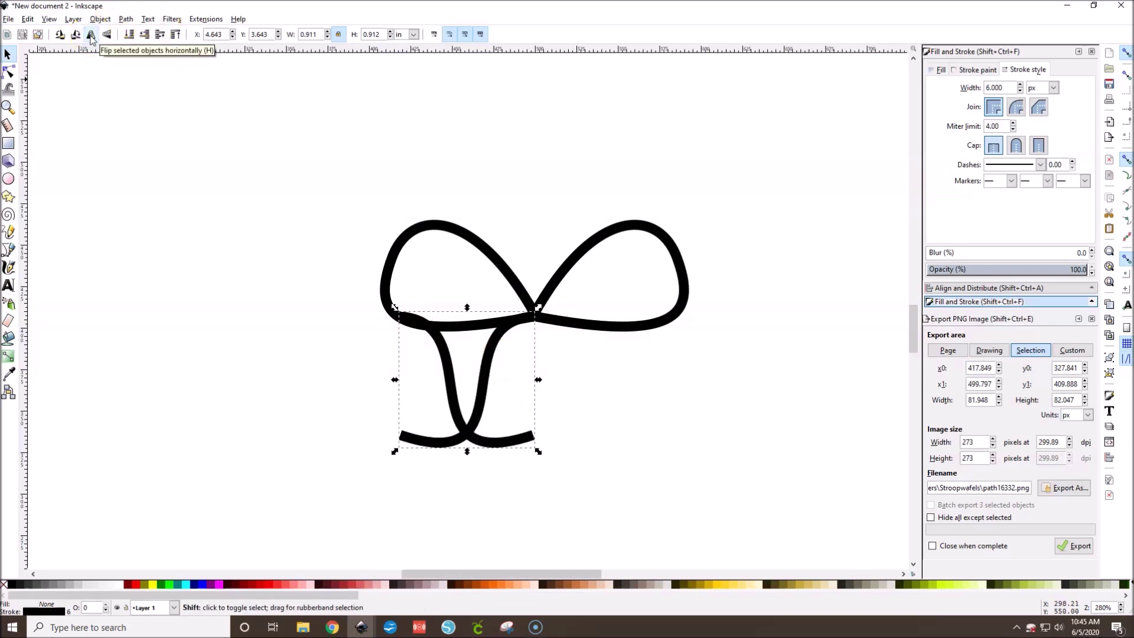
{"action": "key", "text": "shift+Right"}
{"action": "key", "text": "shift+Right"}
{"action": "key", "text": "shift+Right"}
{"action": "key", "text": "shift+Right"}
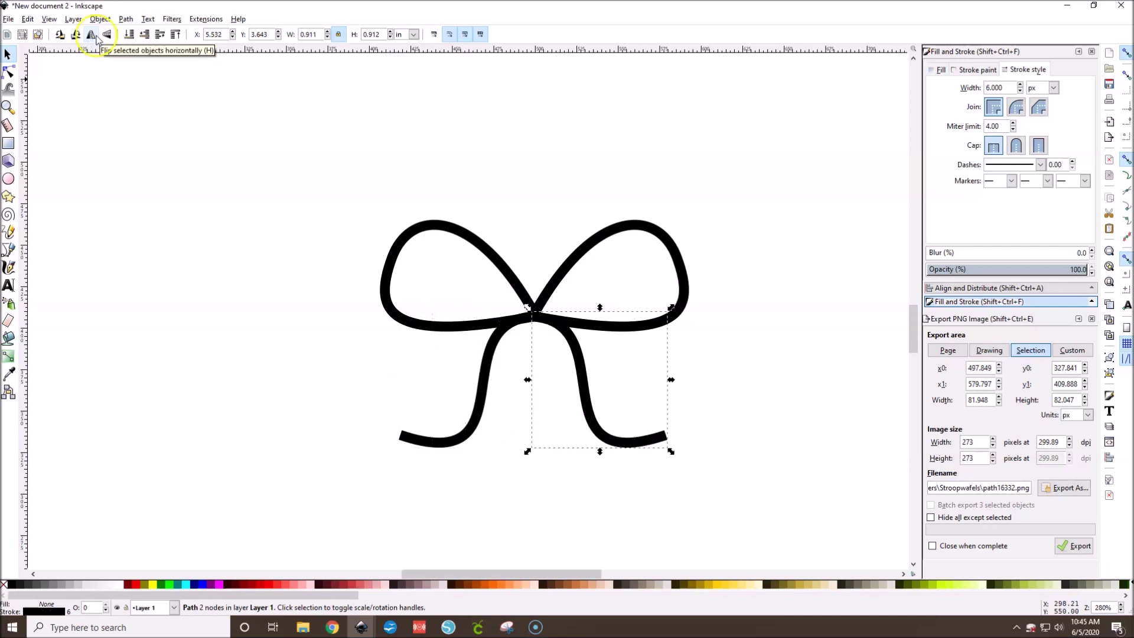
{"action": "left_click", "coordinate": [747, 234]}
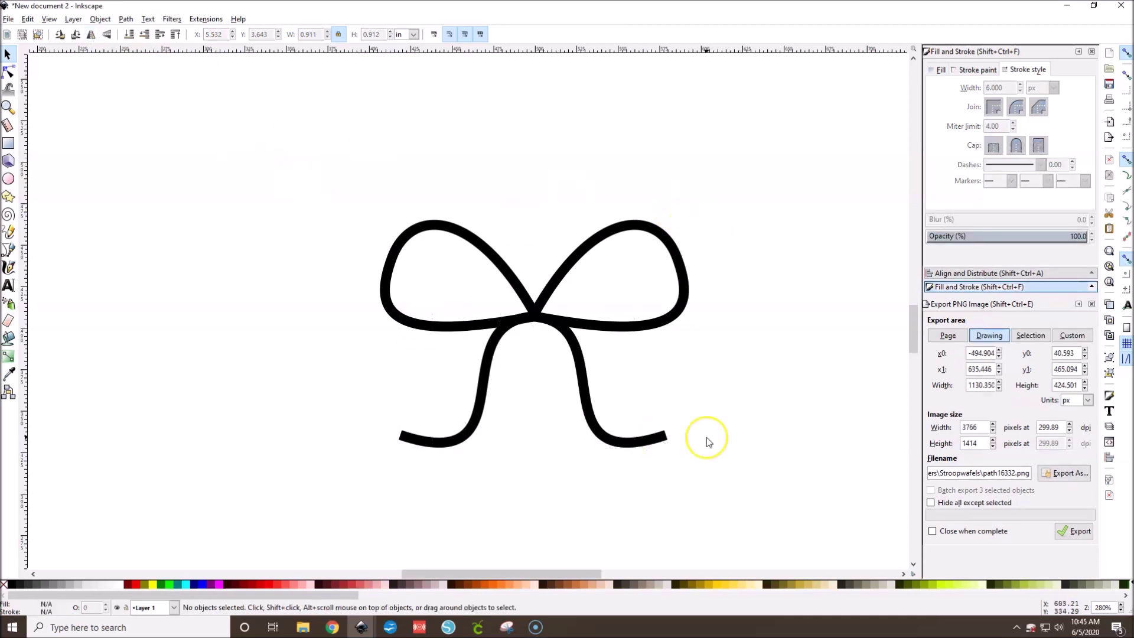
- Select both loops and both tails and group them into a single bow
{"action": "scroll", "coordinate": [709, 442], "scroll_direction": "down", "scroll_amount": 2}
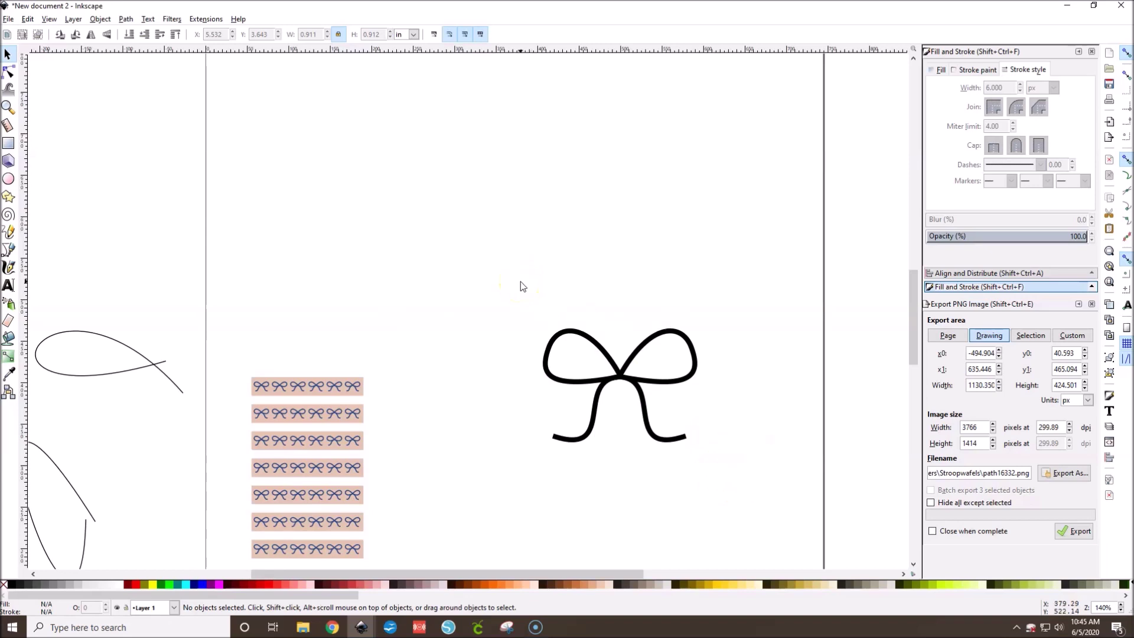
{"action": "left_click_drag", "start_coordinate": [504, 286], "coordinate": [808, 505]}
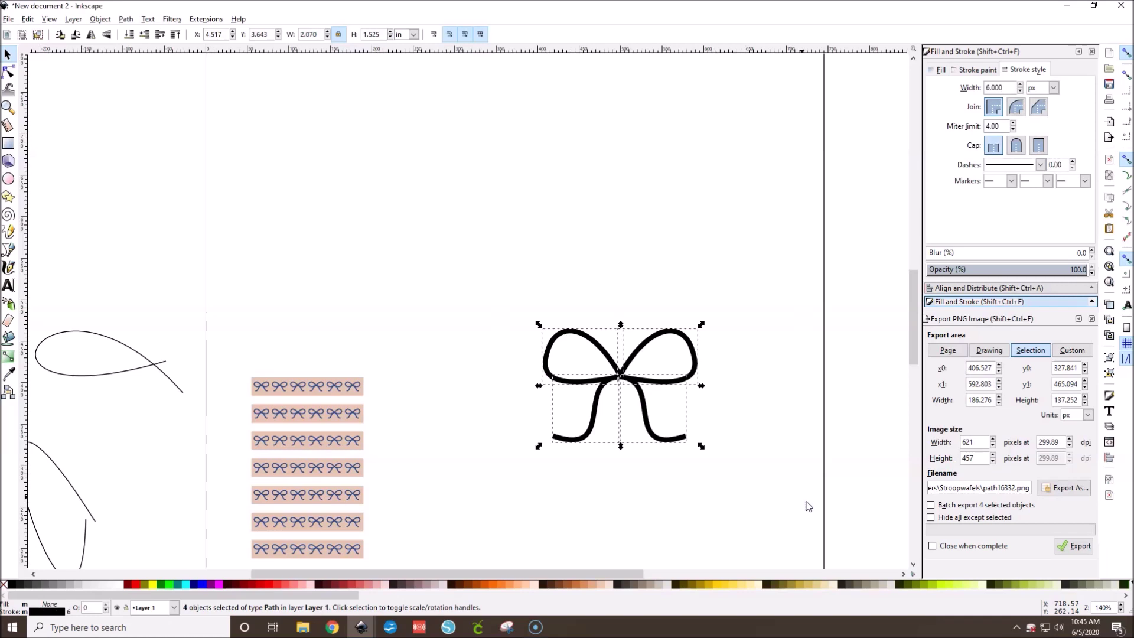
{"action": "key", "text": "ctrl"}
{"action": "key", "text": "ctrl+g"}
{"action": "left_click", "coordinate": [804, 495]}
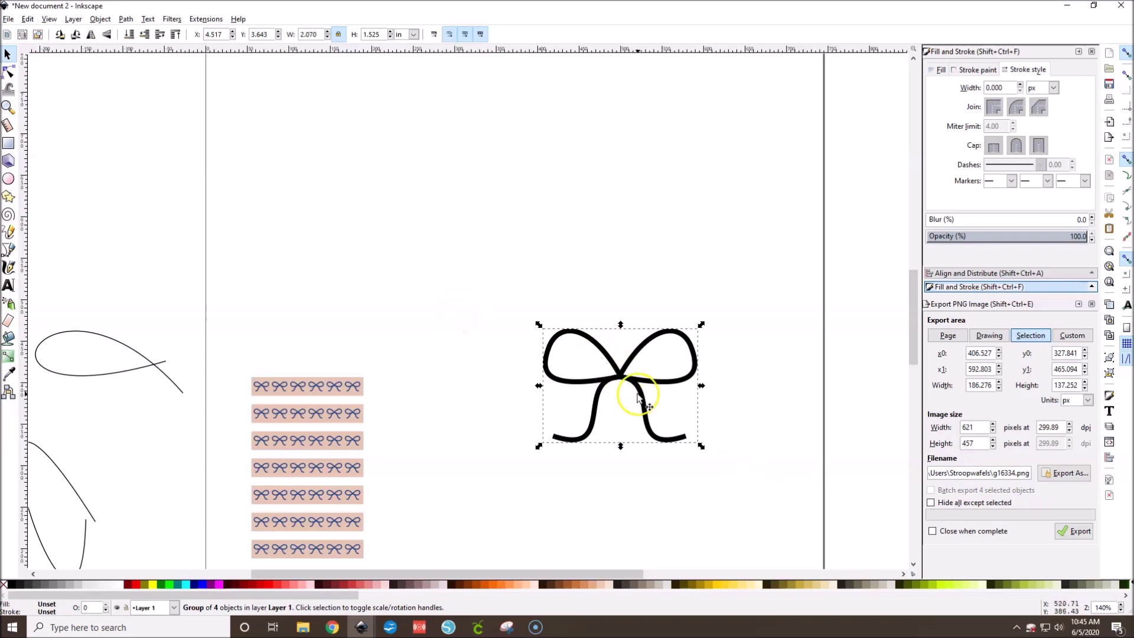
- Examine the sizes of the two long bow-patterned strips, viewing the upper one in millimetres before returning the units to inches
{"action": "scroll", "coordinate": [633, 392], "scroll_direction": "down", "scroll_amount": 5}
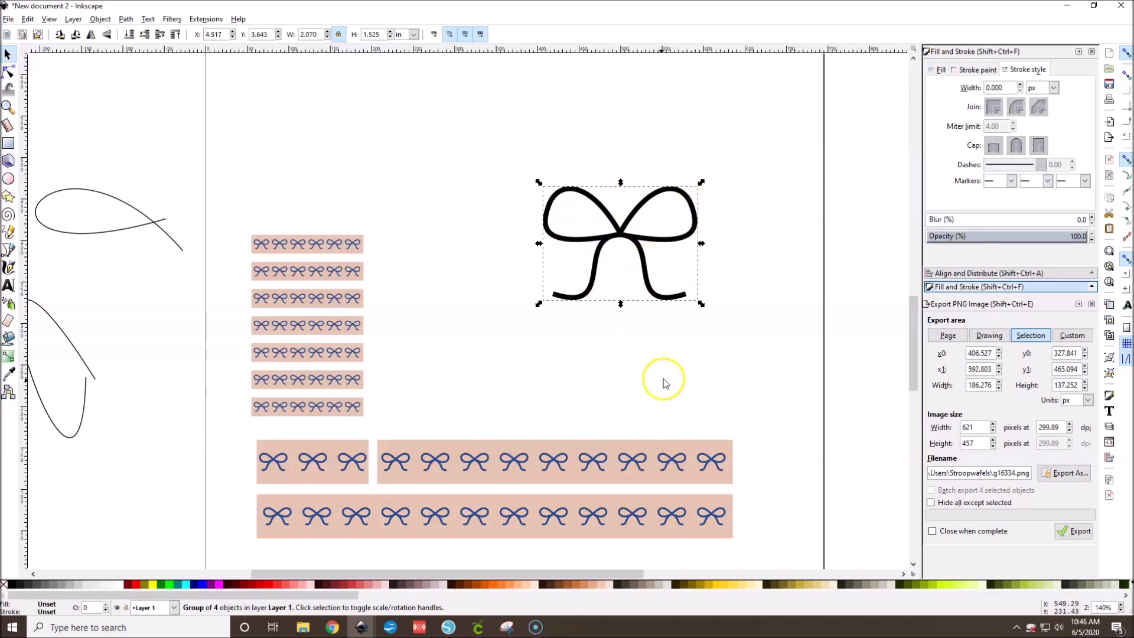
{"action": "left_click", "coordinate": [602, 397]}
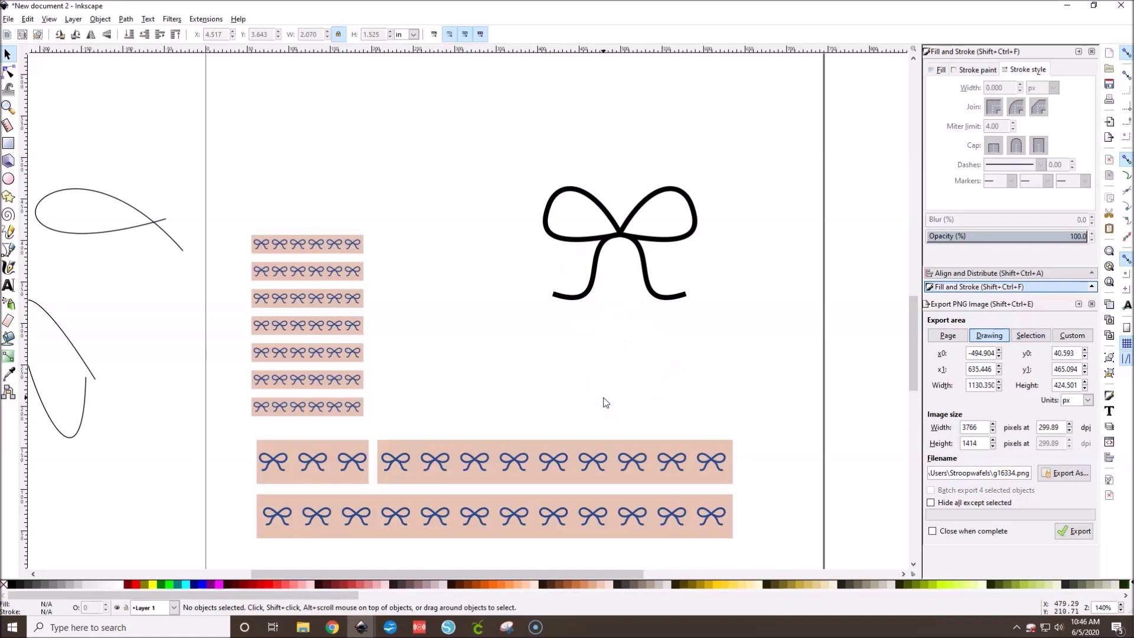
{"action": "left_click", "coordinate": [569, 445]}
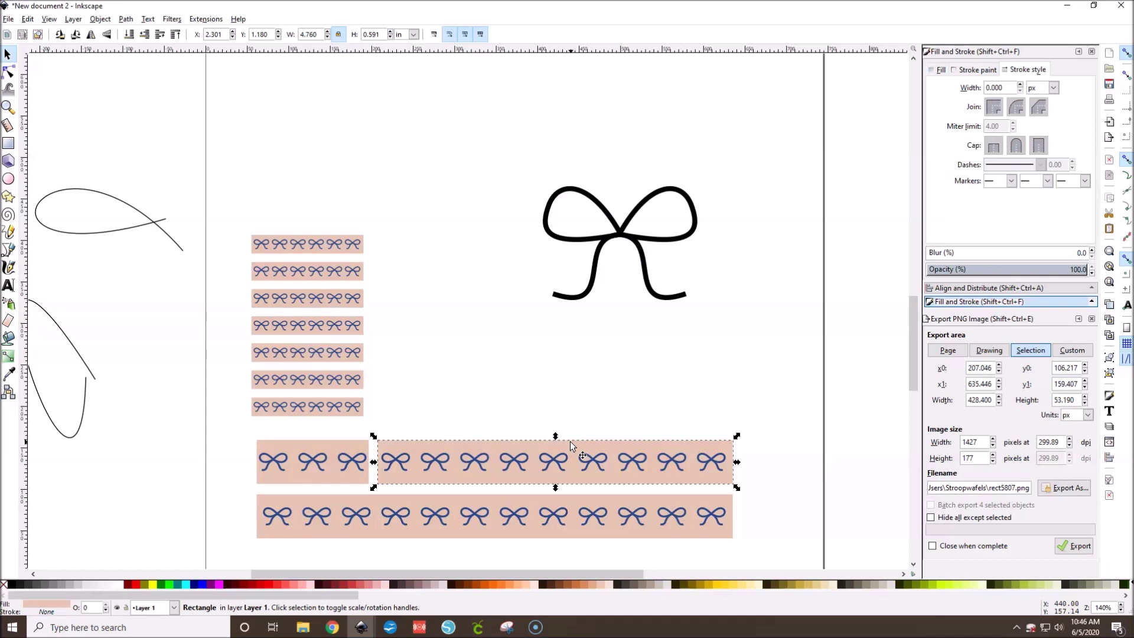
{"action": "left_click", "coordinate": [413, 35]}
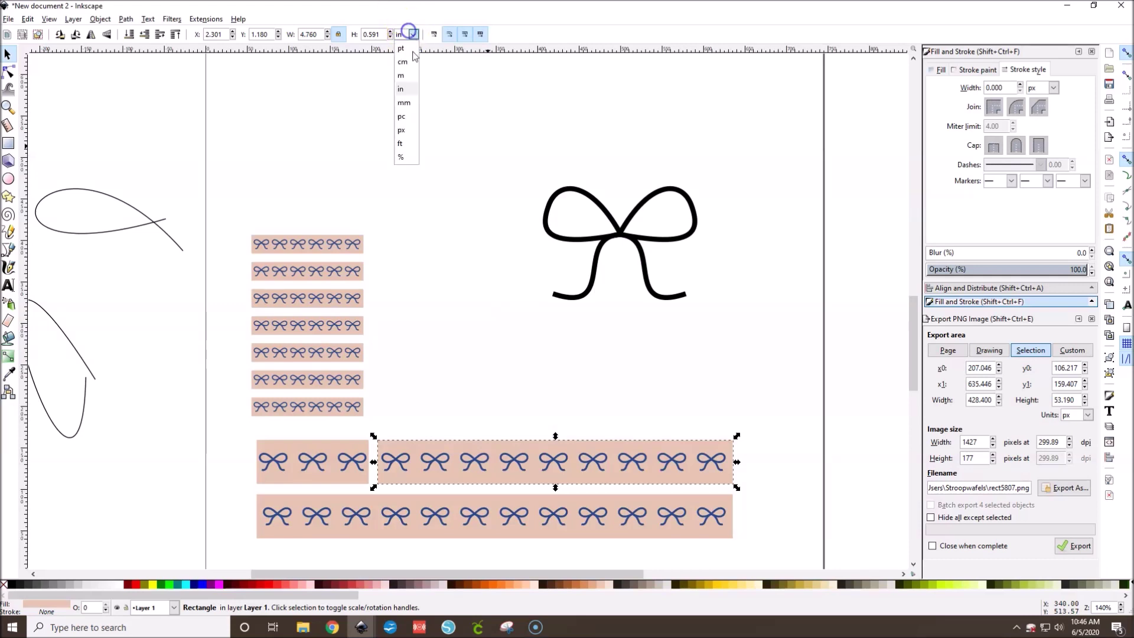
{"action": "left_click", "coordinate": [404, 103]}
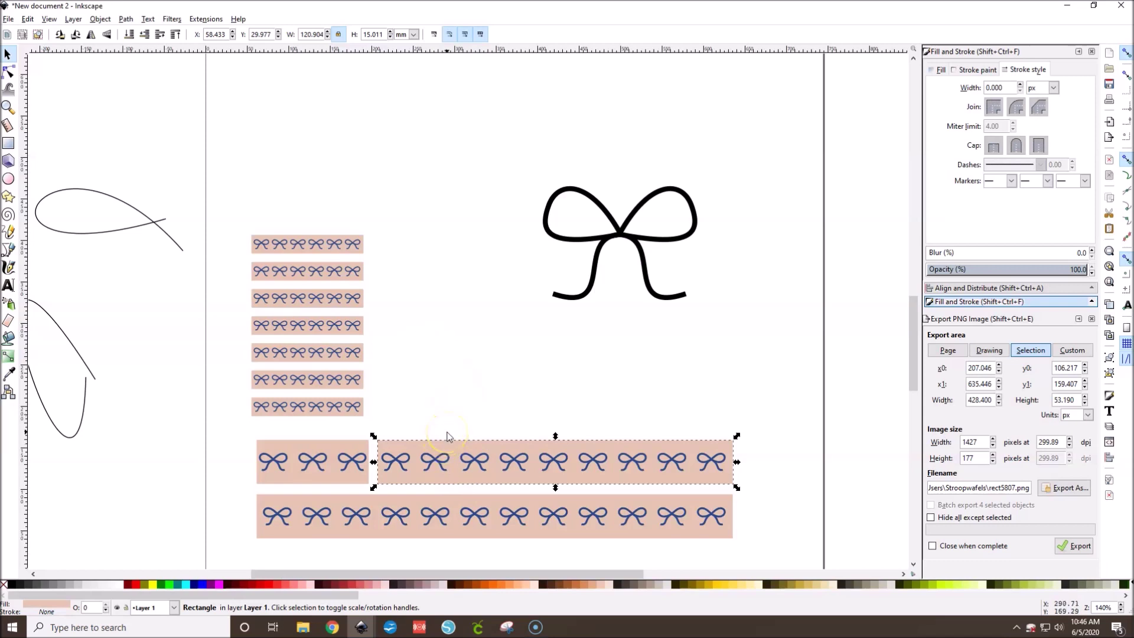
{"action": "left_click", "coordinate": [414, 34]}
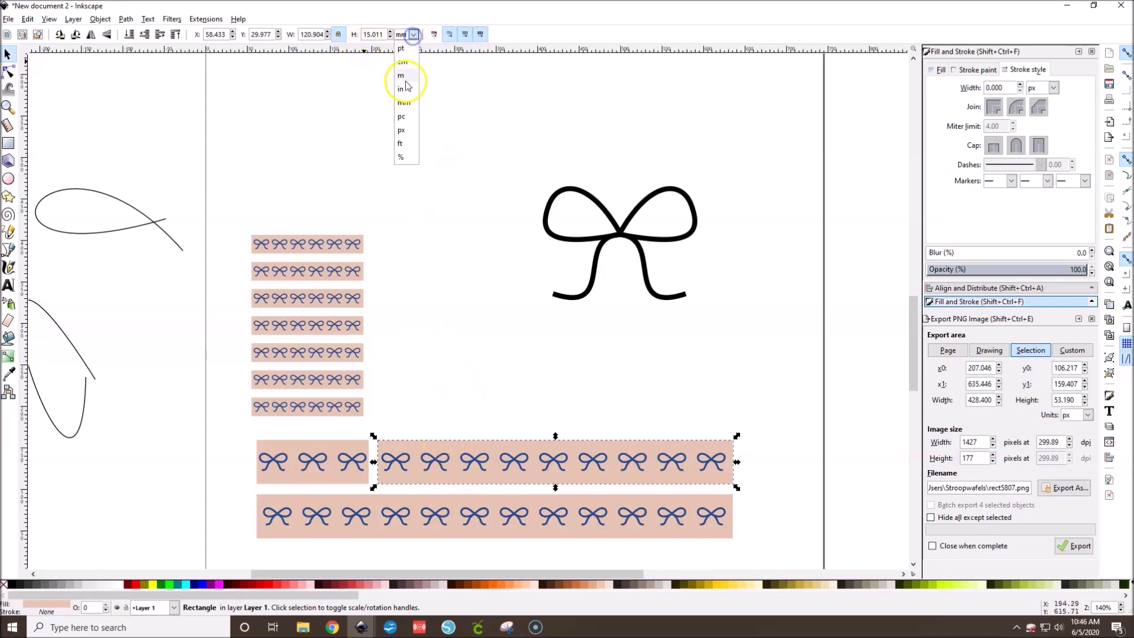
{"action": "left_click", "coordinate": [401, 88]}
{"action": "left_click", "coordinate": [430, 295]}
{"action": "left_click", "coordinate": [427, 534]}
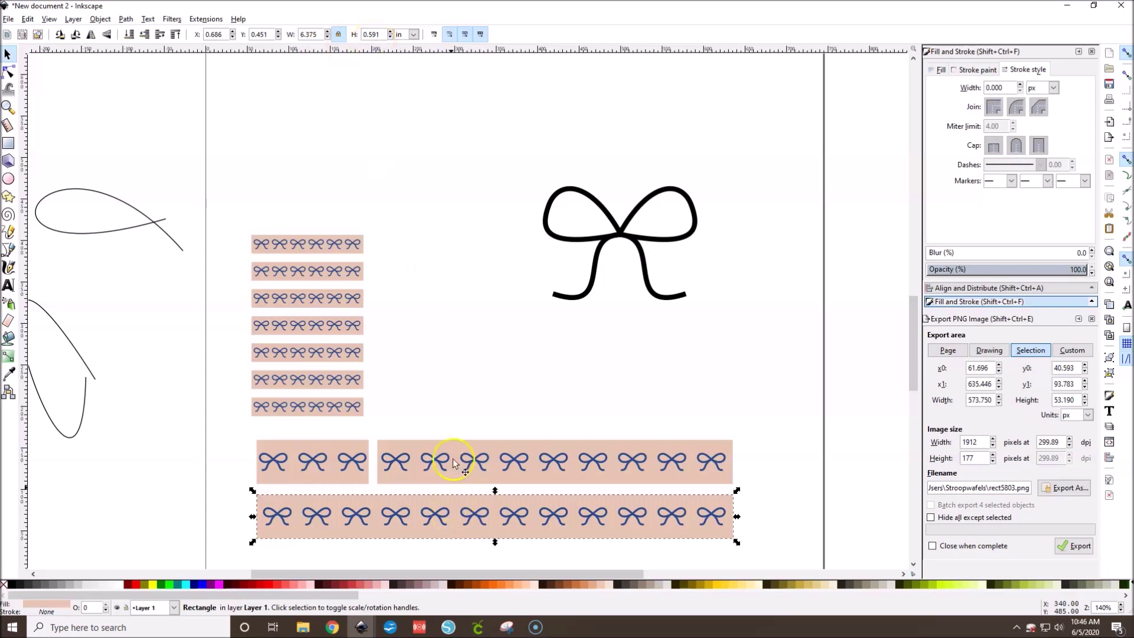
- Duplicate the background rectangles of the long bow strips and move the three blank copies up and right, beneath the large bow
{"action": "left_click", "coordinate": [464, 442]}
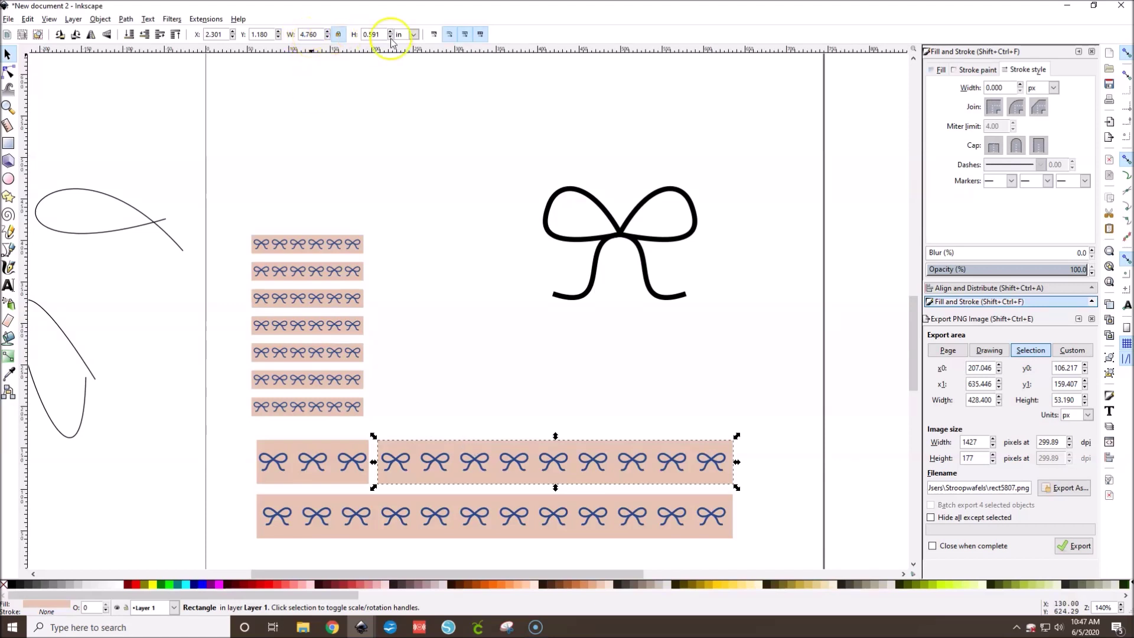
{"action": "left_click", "coordinate": [356, 444]}
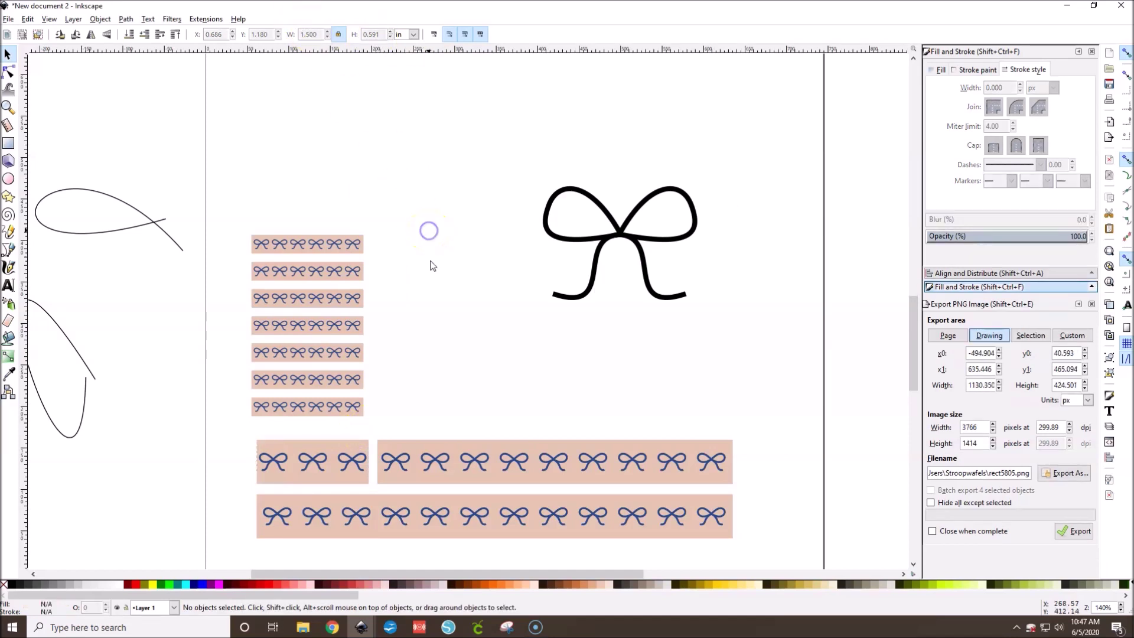
{"action": "left_click", "coordinate": [391, 446], "text": "shift"}
{"action": "left_click", "coordinate": [412, 501], "text": "shift"}
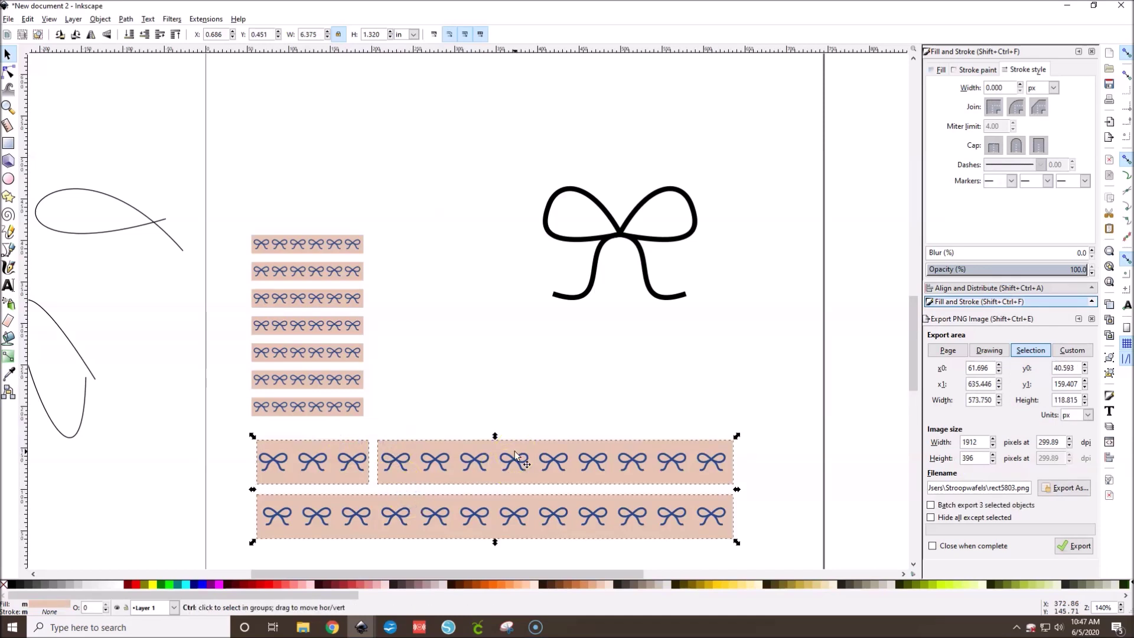
{"action": "key", "text": "shift+Up"}
{"action": "key", "text": "shift+Up"}
{"action": "key", "text": "shift+Up"}
{"action": "key", "text": "shift+Up"}
{"action": "key", "text": "shift+Up"}
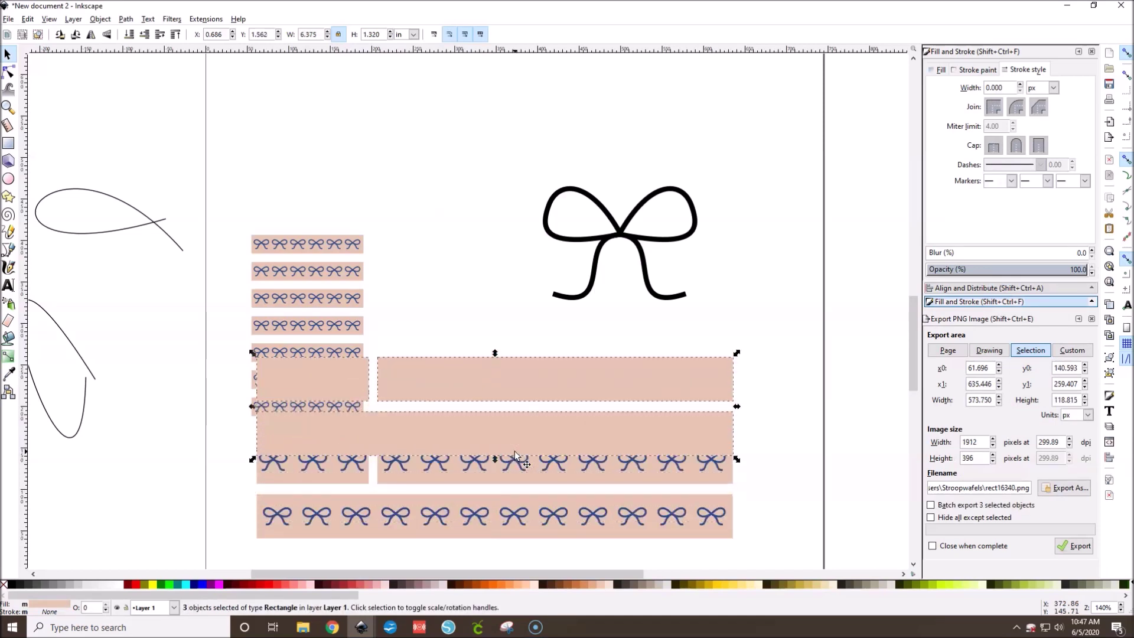
{"action": "key", "text": "shift+Right"}
{"action": "key", "text": "shift+Right"}
{"action": "key", "text": "shift+Right"}
{"action": "key", "text": "shift+Right"}
{"action": "key", "text": "shift+Right"}
{"action": "key", "text": "shift+Right"}
{"action": "key", "text": "shift+Right"}
{"action": "key", "text": "shift+Right"}
{"action": "key", "text": "shift+Right"}
{"action": "key", "text": "shift+Up"}
{"action": "key", "text": "shift+Up"}
{"action": "key", "text": "shift+Up"}
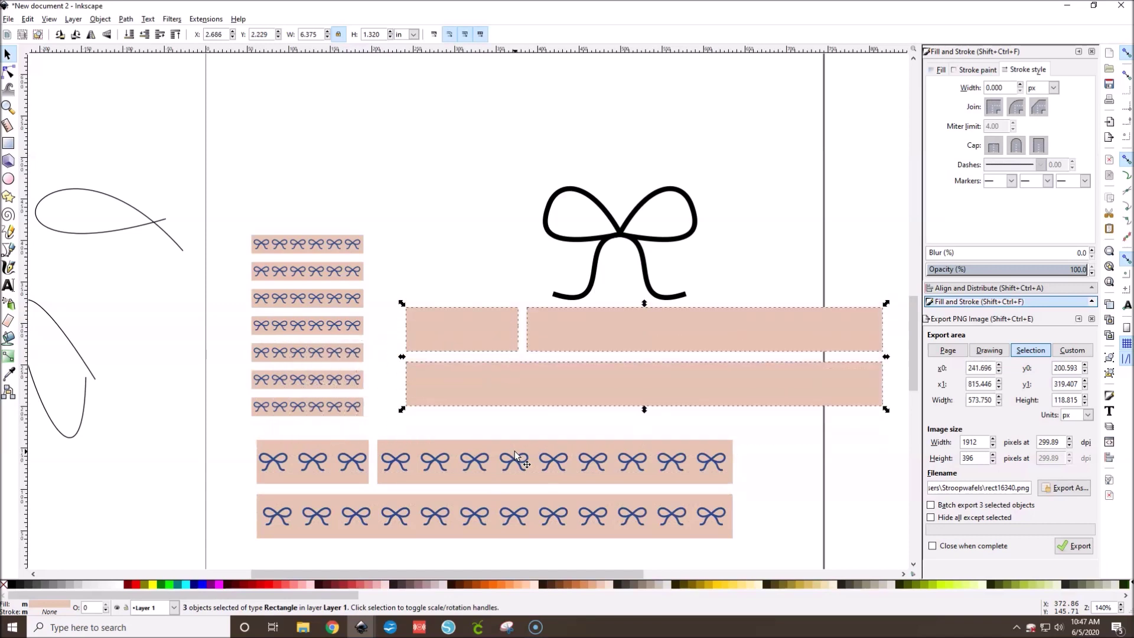
{"action": "key", "text": "shift+Right"}
{"action": "left_click", "coordinate": [805, 260]}
- Try squashing the grouped bow to about 1.96 in wide and 1.27 in high, and undo both size changes
{"action": "left_click", "coordinate": [629, 237]}
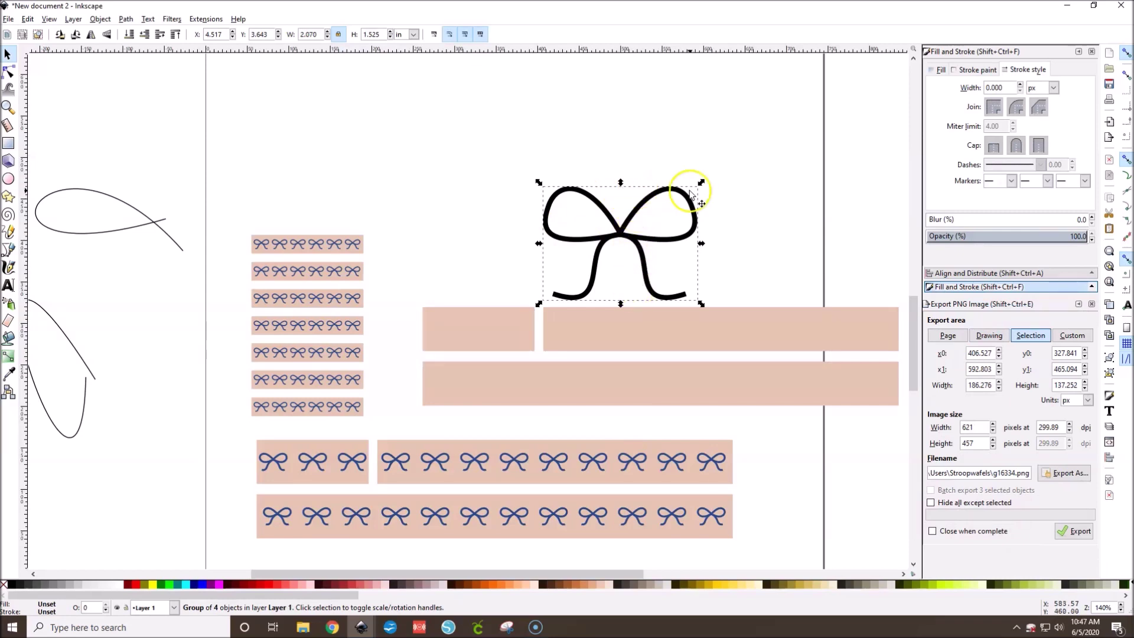
{"action": "left_click_drag", "start_coordinate": [621, 183], "coordinate": [622, 205]}
{"action": "left_click", "coordinate": [623, 213]}
{"action": "left_click", "coordinate": [620, 252]}
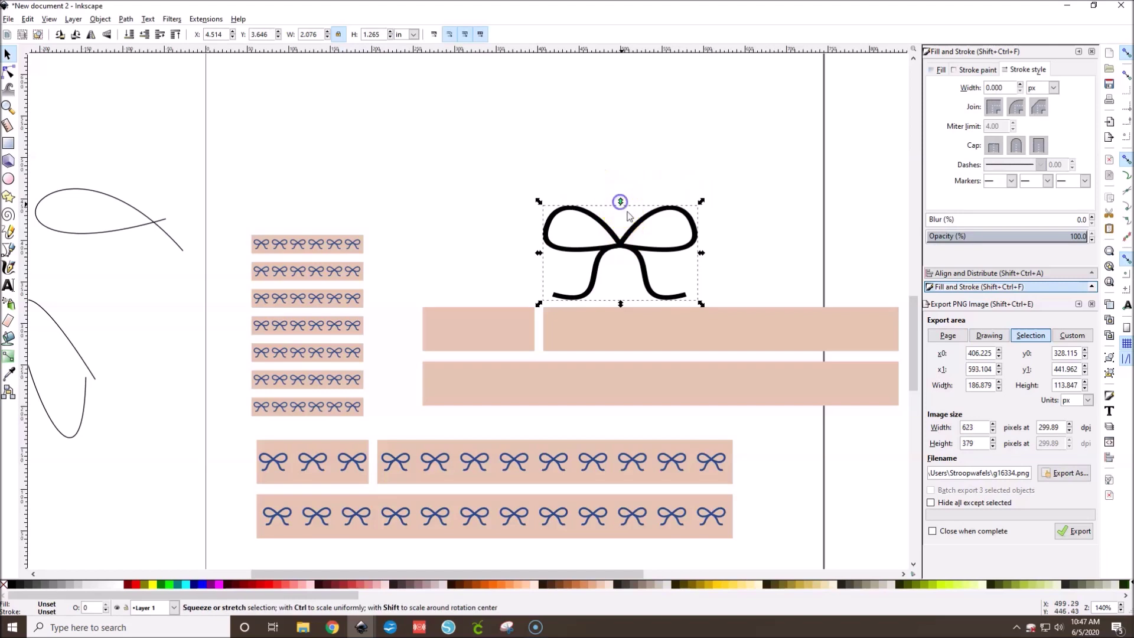
{"action": "left_click_drag", "start_coordinate": [702, 255], "coordinate": [692, 255]}
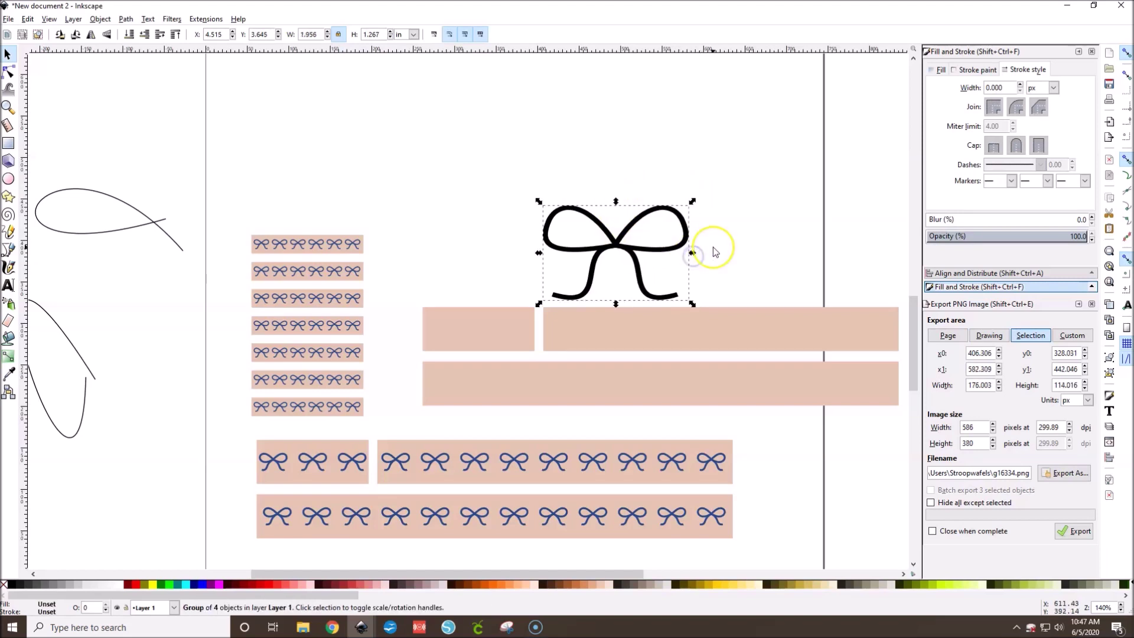
{"action": "key", "text": "ctrl+z"}
{"action": "key", "text": "ctrl+z"}
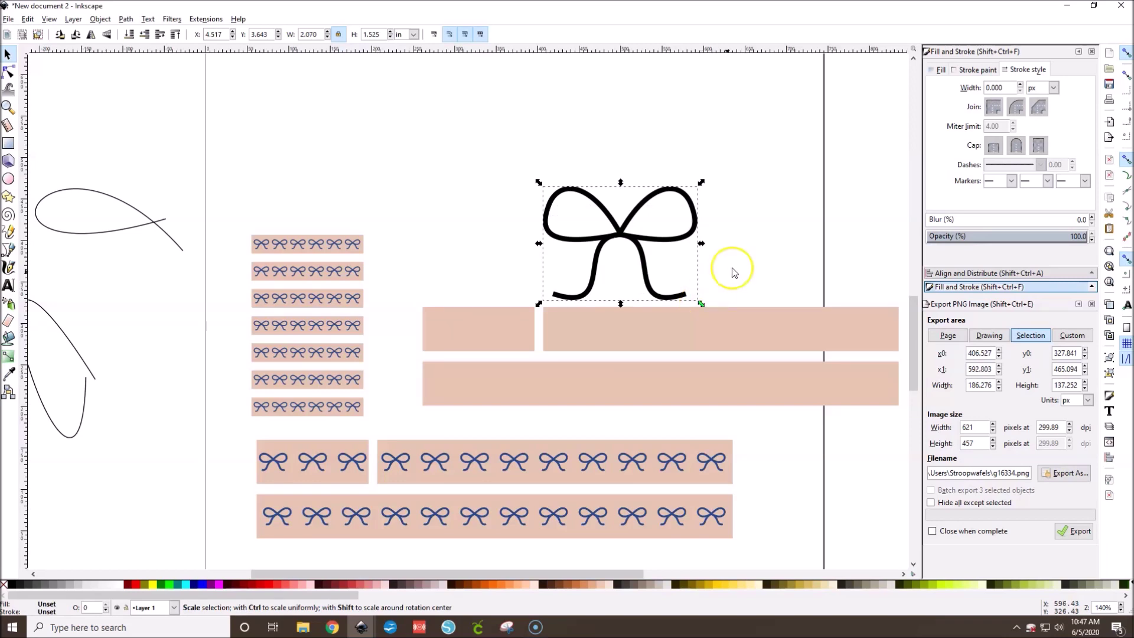
- Ungroup the bow, shorten both tails together until the whole bow is about 1.33 in high, and regroup all four parts
{"action": "key", "text": "ctrl+shift+g"}
{"action": "left_click", "coordinate": [755, 240]}
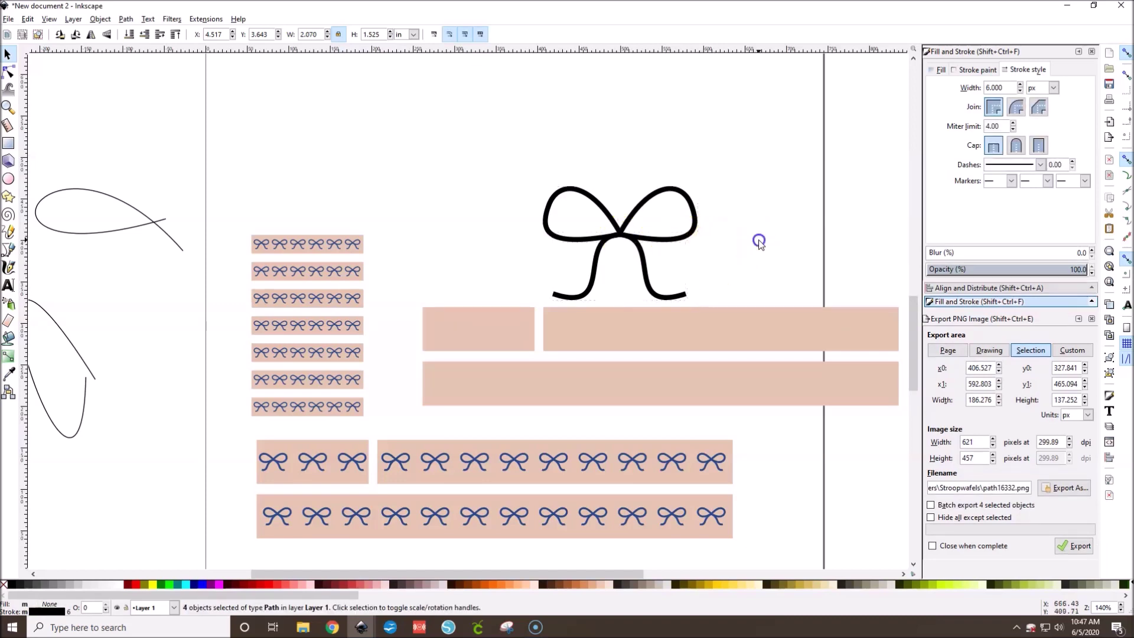
{"action": "left_click", "coordinate": [645, 272]}
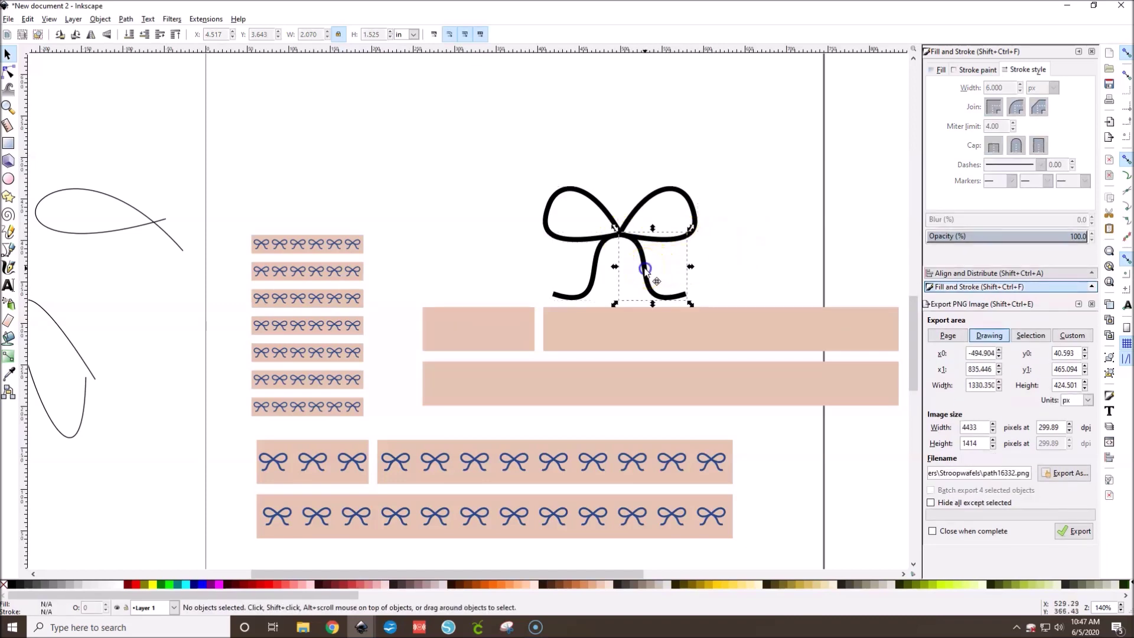
{"action": "left_click", "coordinate": [595, 265], "text": "shift"}
{"action": "mouse_move", "coordinate": [624, 301]}
{"action": "left_mouse_down"}
{"action": "mouse_move", "coordinate": [615, 308]}
{"action": "mouse_move", "coordinate": [615, 287]}
{"action": "left_mouse_up"}
{"action": "left_click_drag", "start_coordinate": [487, 156], "coordinate": [753, 299]}
{"action": "key", "text": "ctrl+g"}
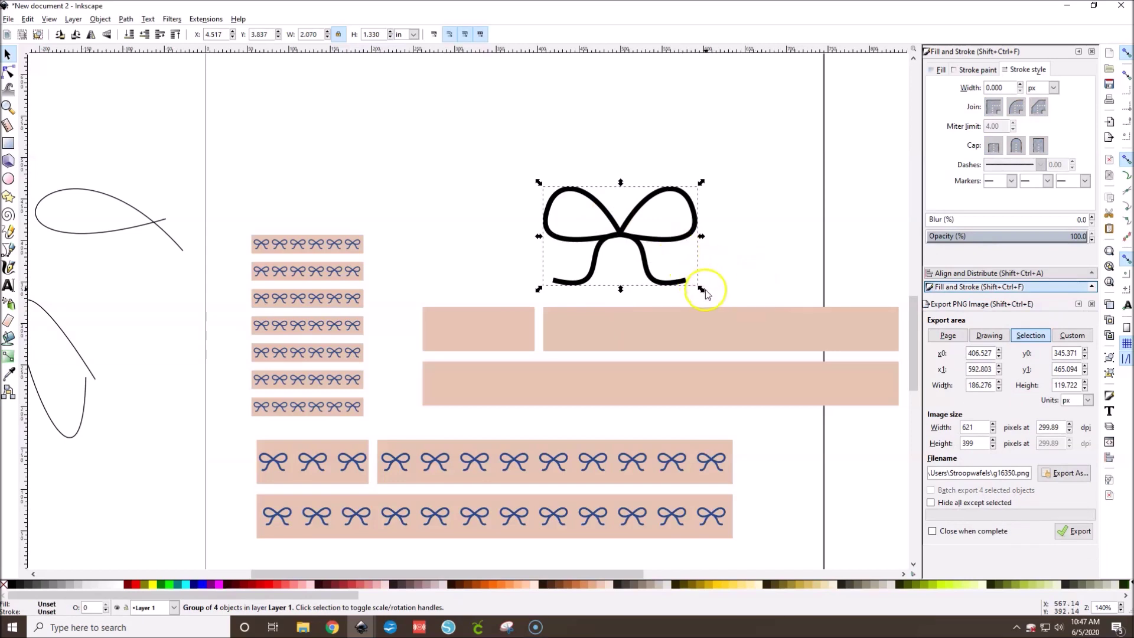
- Lock the bow's proportions, shrink it to about 1.16 in wide over the blank strips, and raise it to the front
{"action": "left_click", "coordinate": [336, 35]}
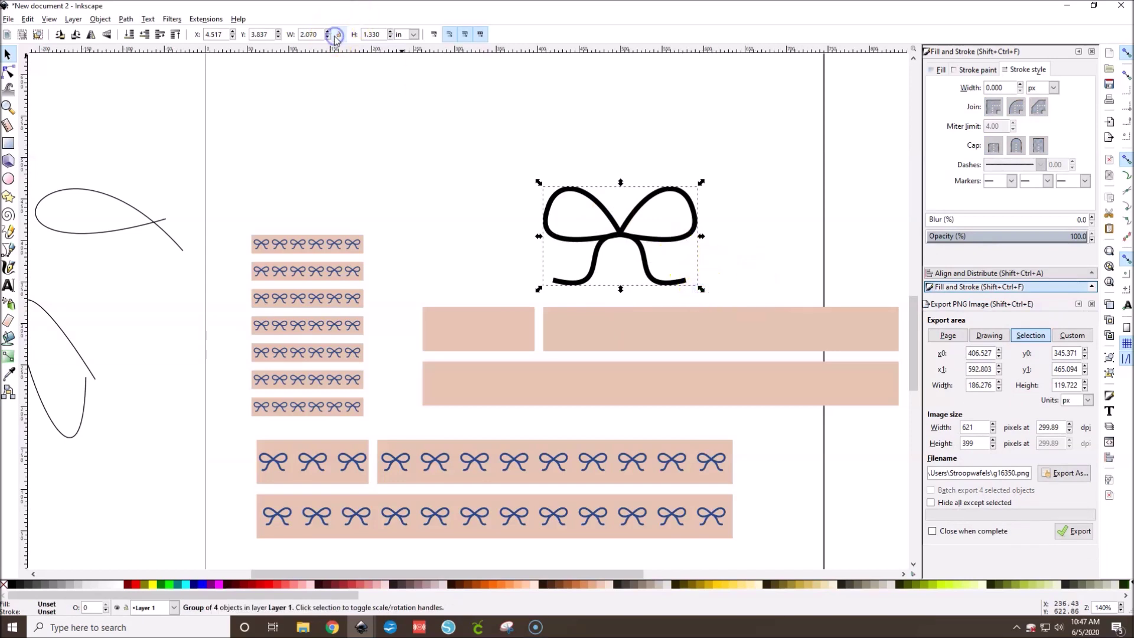
{"action": "left_click_drag", "start_coordinate": [701, 290], "coordinate": [607, 352]}
{"action": "left_click", "coordinate": [105, 35]}
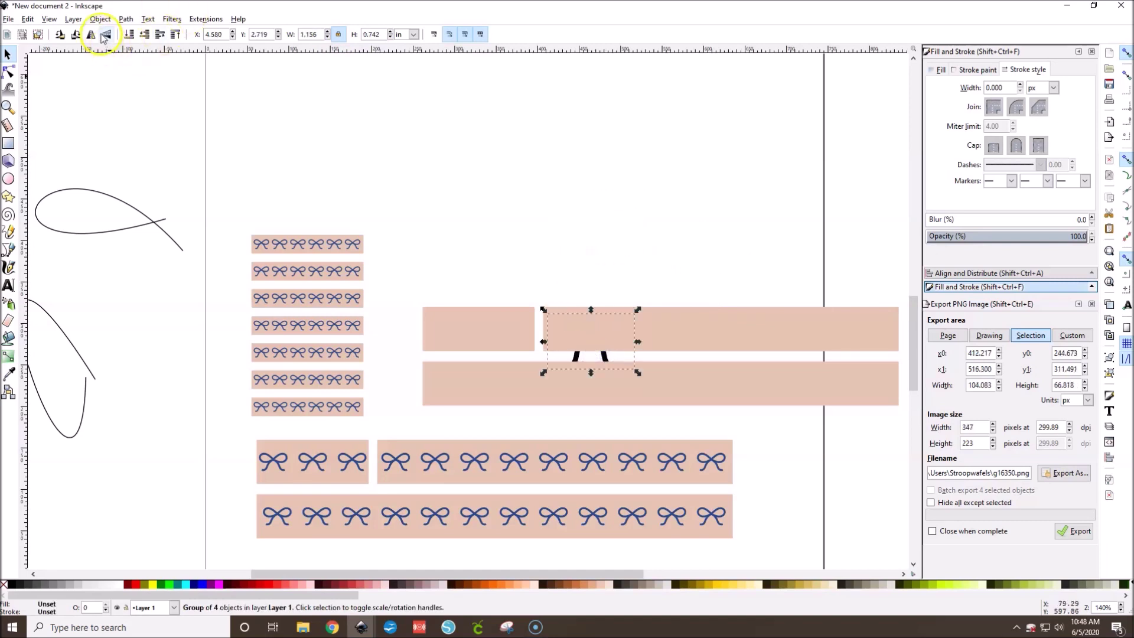
{"action": "left_click", "coordinate": [175, 34]}
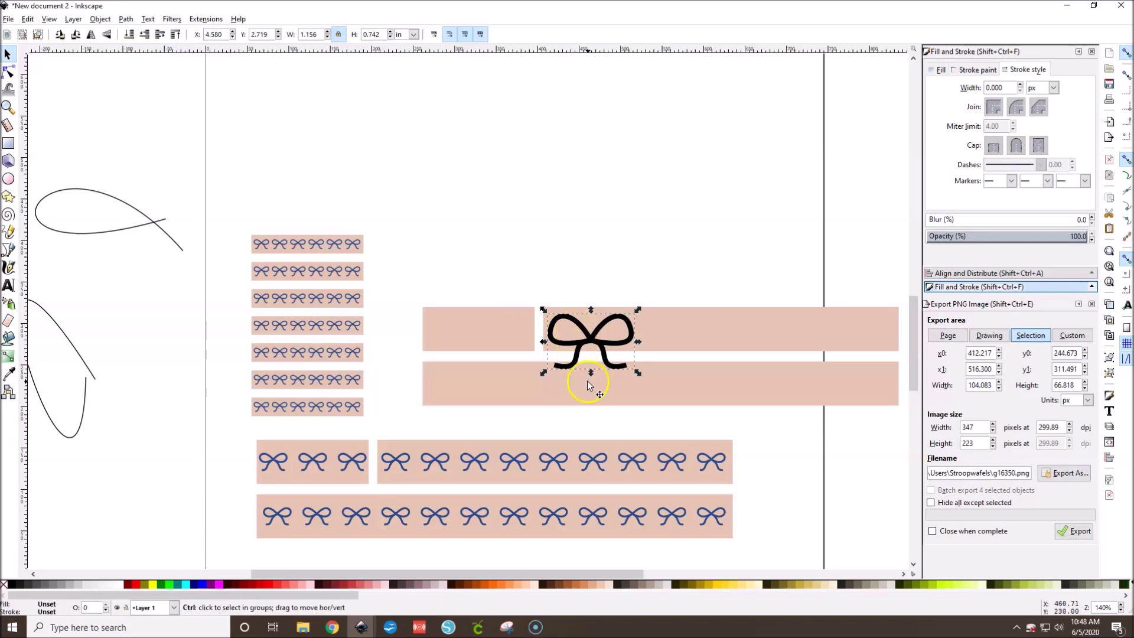
- Shrink the bow further to about 0.44 in wide and place it at the left end of the lower blank strip
{"action": "scroll", "coordinate": [587, 380], "scroll_direction": "up", "scroll_amount": 1, "text": "ctrl"}
{"action": "left_click_drag", "start_coordinate": [464, 574], "coordinate": [551, 576]}
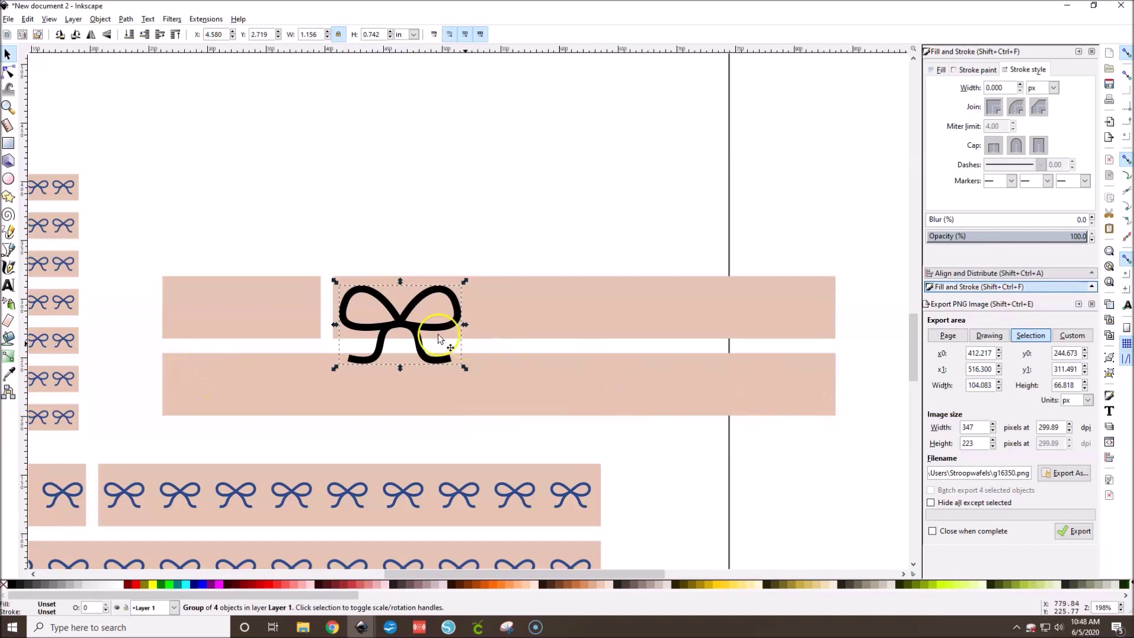
{"action": "left_click_drag", "start_coordinate": [465, 367], "coordinate": [196, 394]}
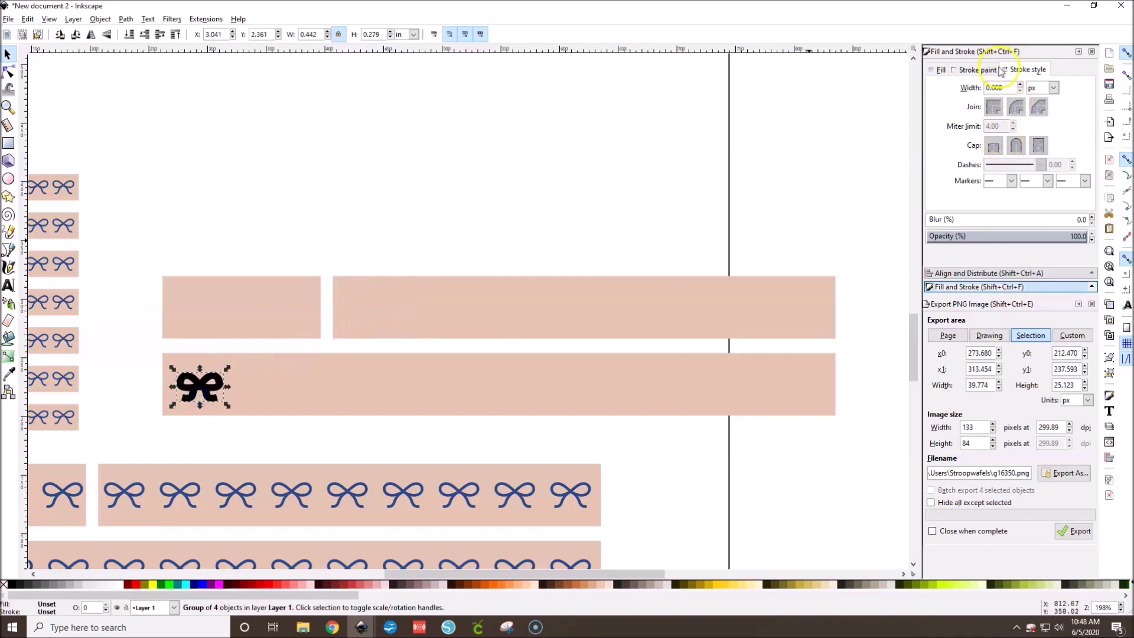
- Ungroup the small bow, set the stroke width of its parts to 3 px, and regroup them
{"action": "key", "text": "ctrl+shift+g"}
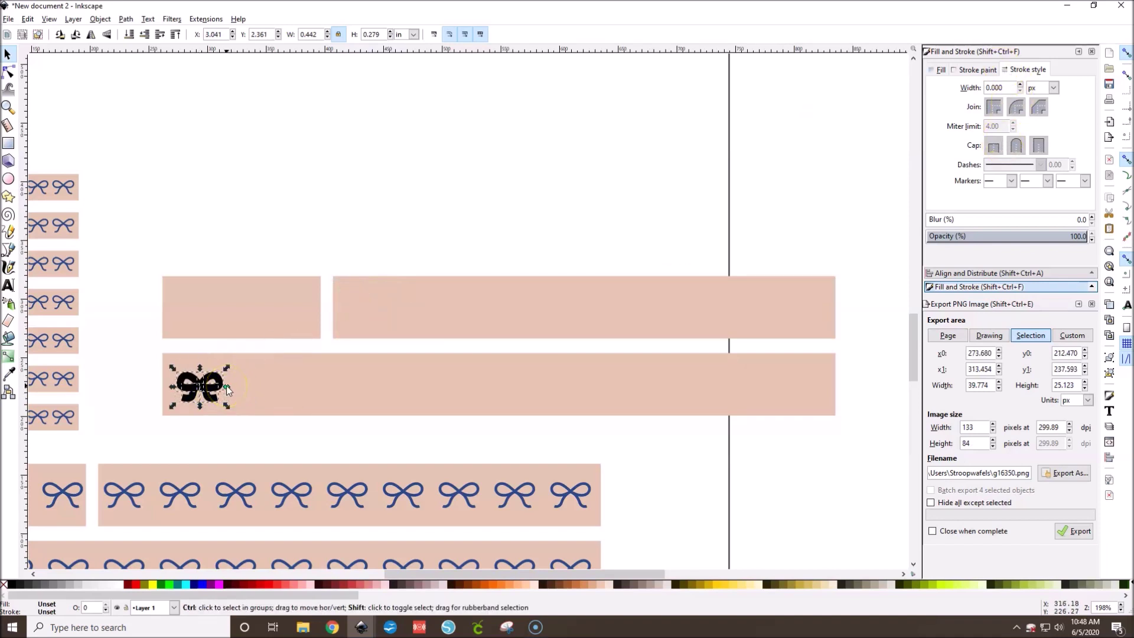
{"action": "left_click", "coordinate": [1005, 87]}
{"action": "type", "text": "3"}
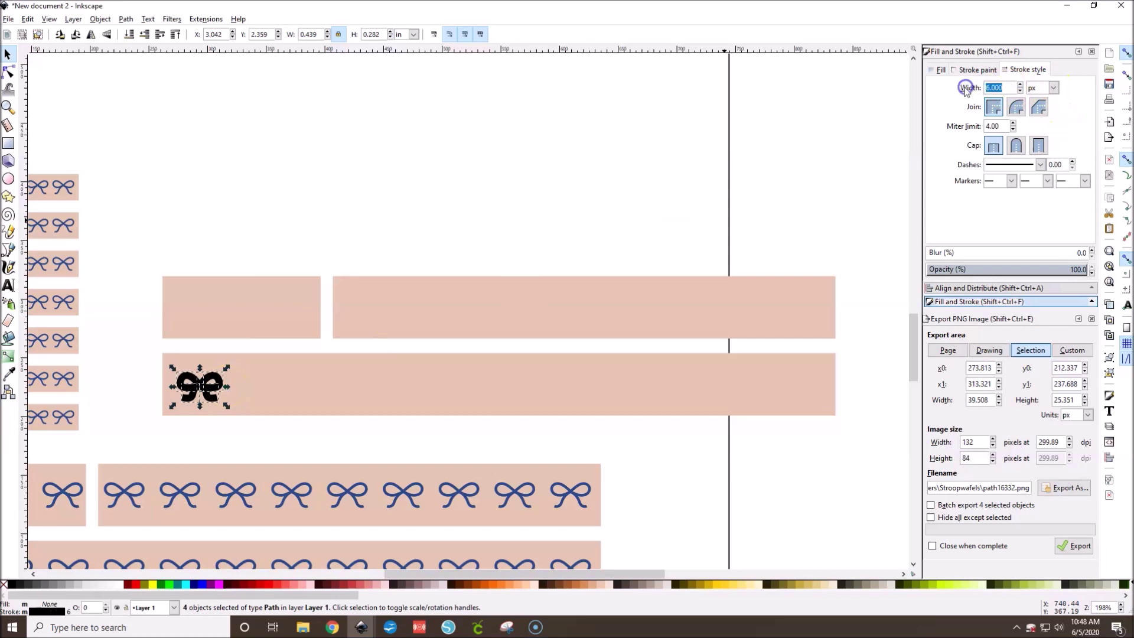
{"action": "key", "text": "Return"}
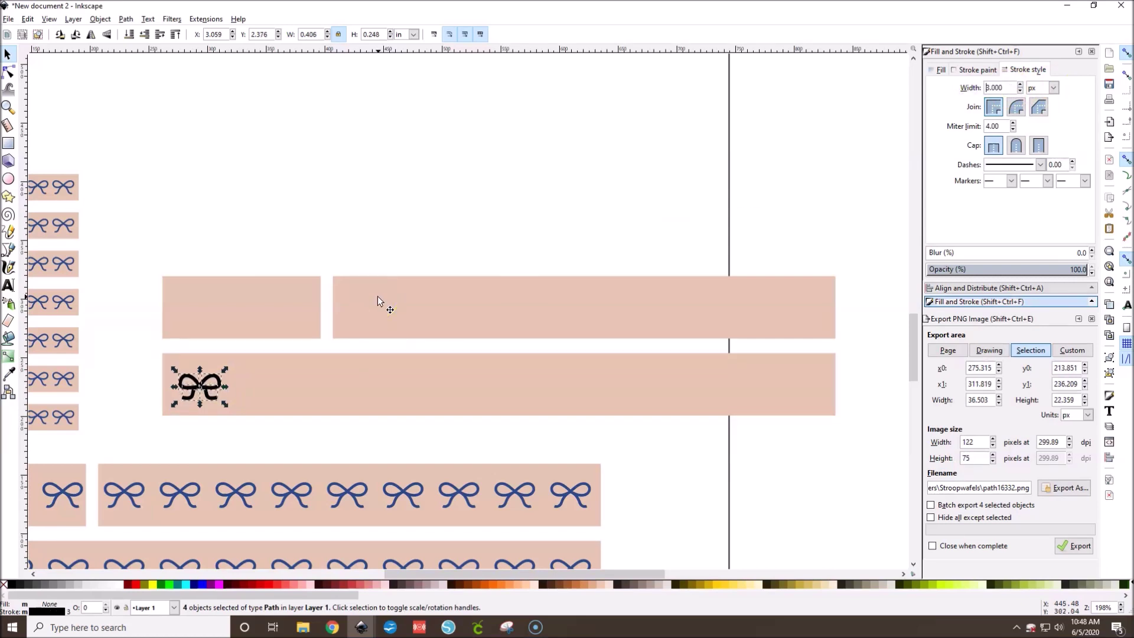
{"action": "key", "text": "ctrl+g"}
{"action": "left_click", "coordinate": [367, 248]}
- Align the small bow and the long blank strip on their shared horizontal axis, using Align and Distribute relative to the selection area
{"action": "left_click", "coordinate": [207, 394]}
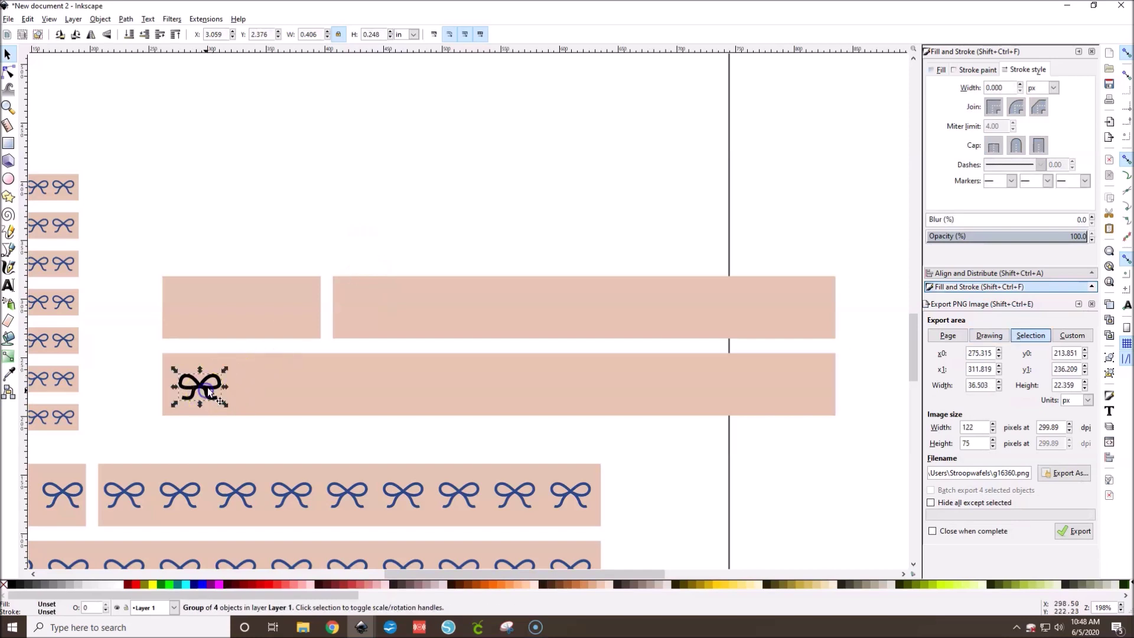
{"action": "left_click", "coordinate": [281, 387], "text": "shift"}
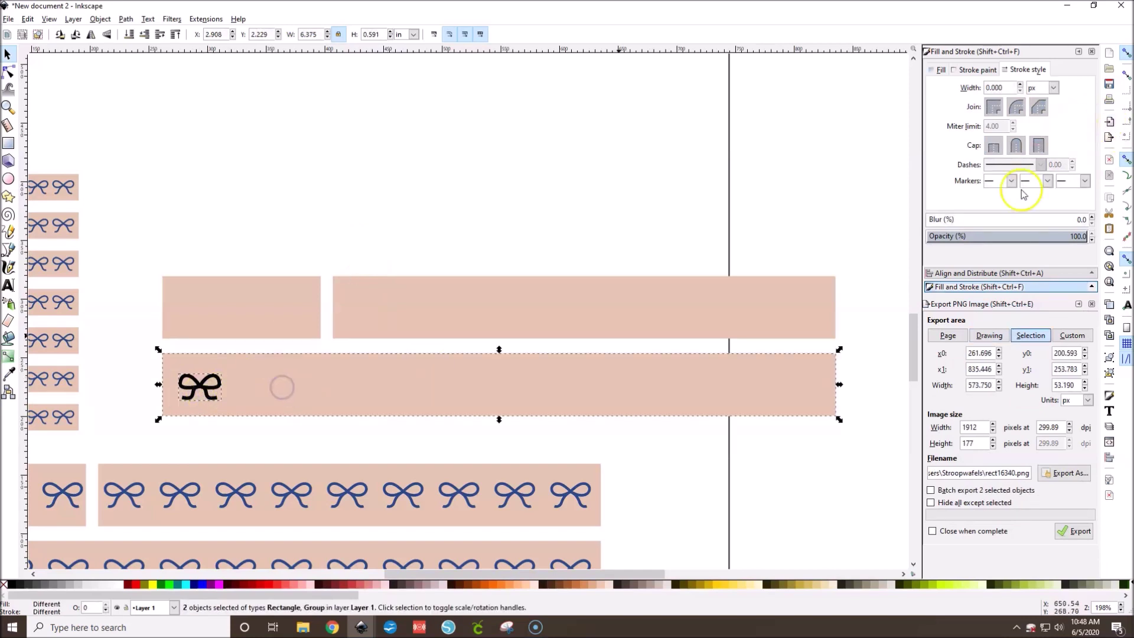
{"action": "left_click", "coordinate": [998, 273]}
{"action": "left_click", "coordinate": [1023, 127]}
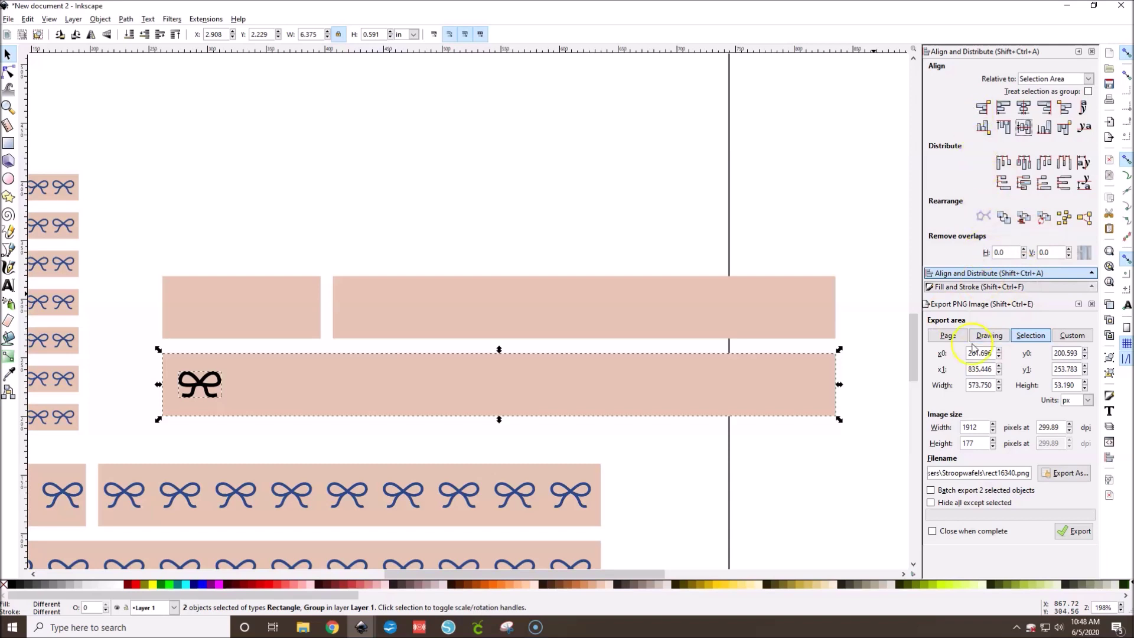
{"action": "left_click", "coordinate": [100, 19]}
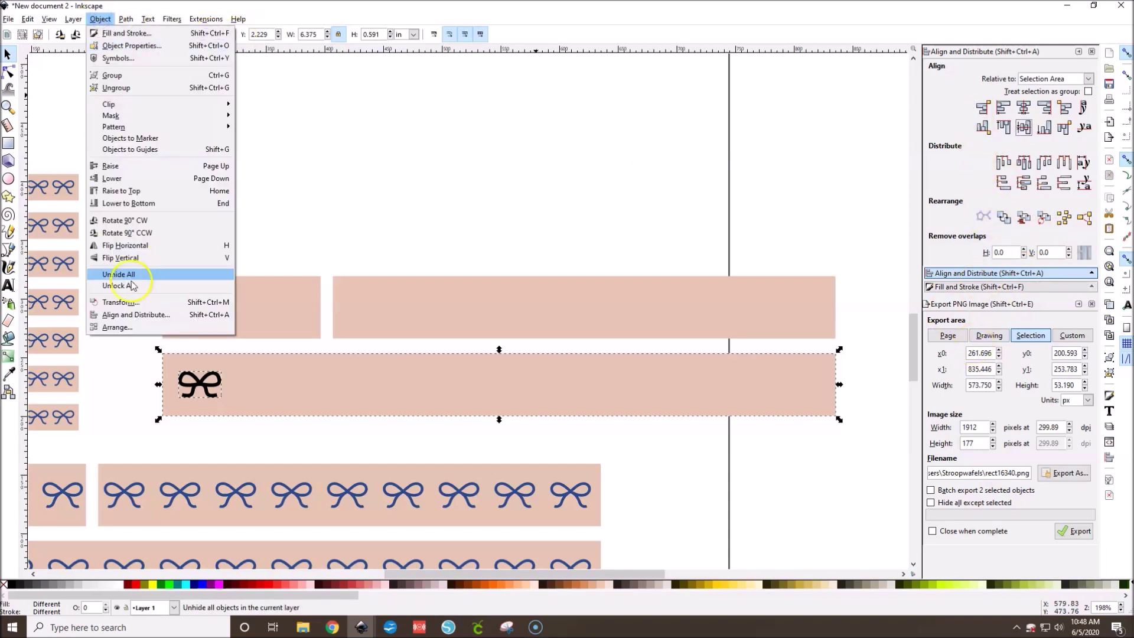
{"action": "left_click", "coordinate": [152, 316]}
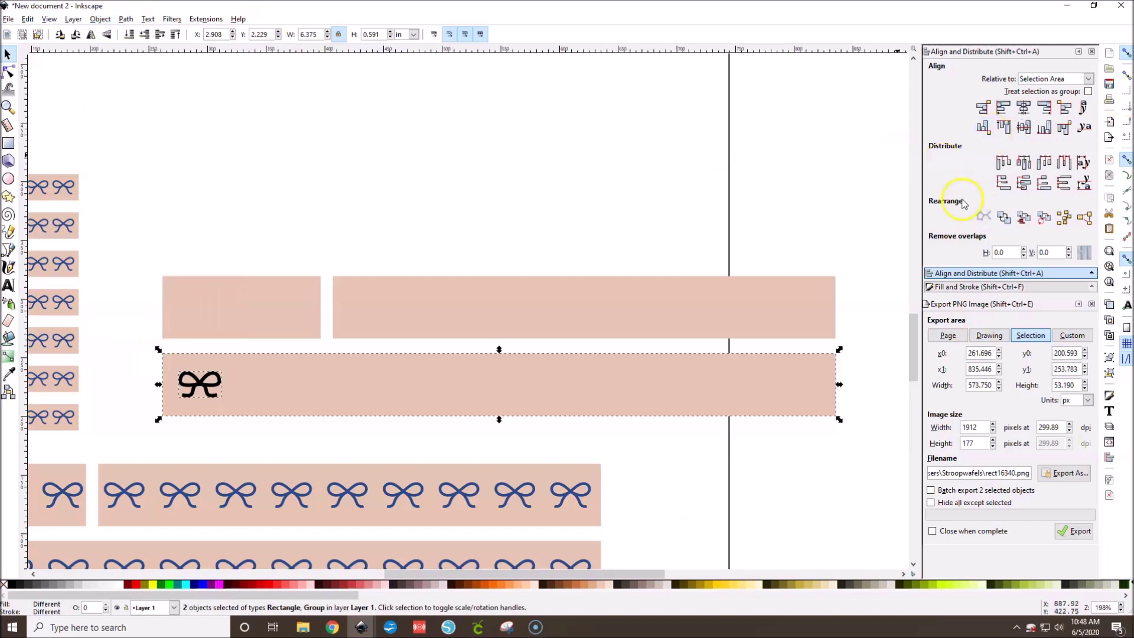
- Nudge the small bow left to an X position of 2.992 in, closer to the strip's left edge
{"action": "left_click", "coordinate": [198, 385]}
{"action": "key", "text": "Left"}
{"action": "key", "text": "Left"}
{"action": "key", "text": "Left"}
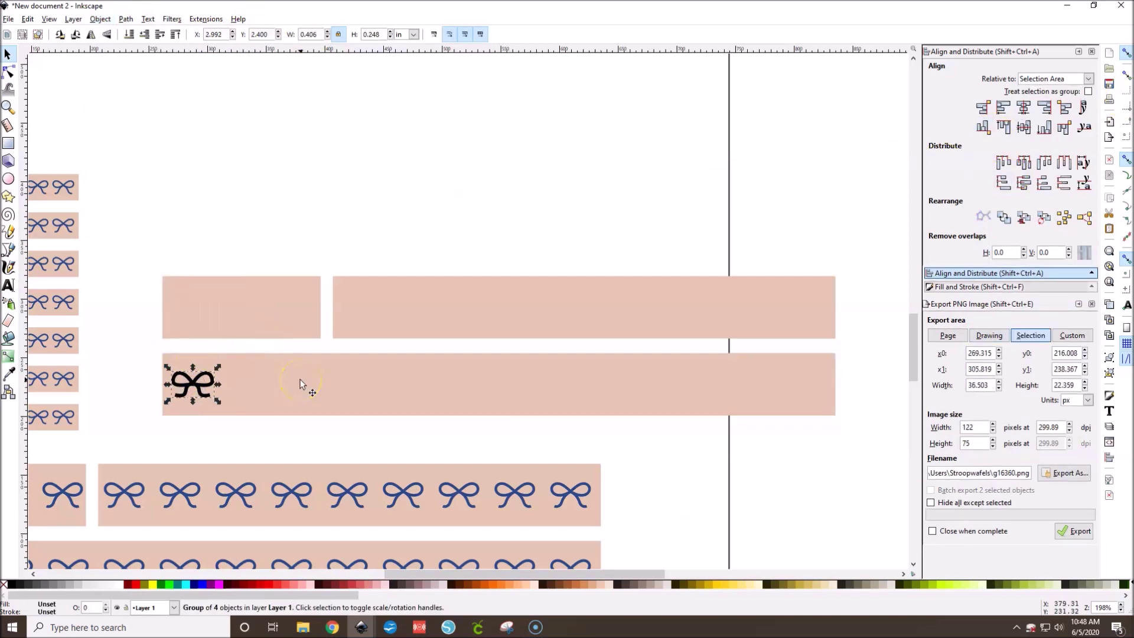
{"action": "left_click", "coordinate": [334, 263]}
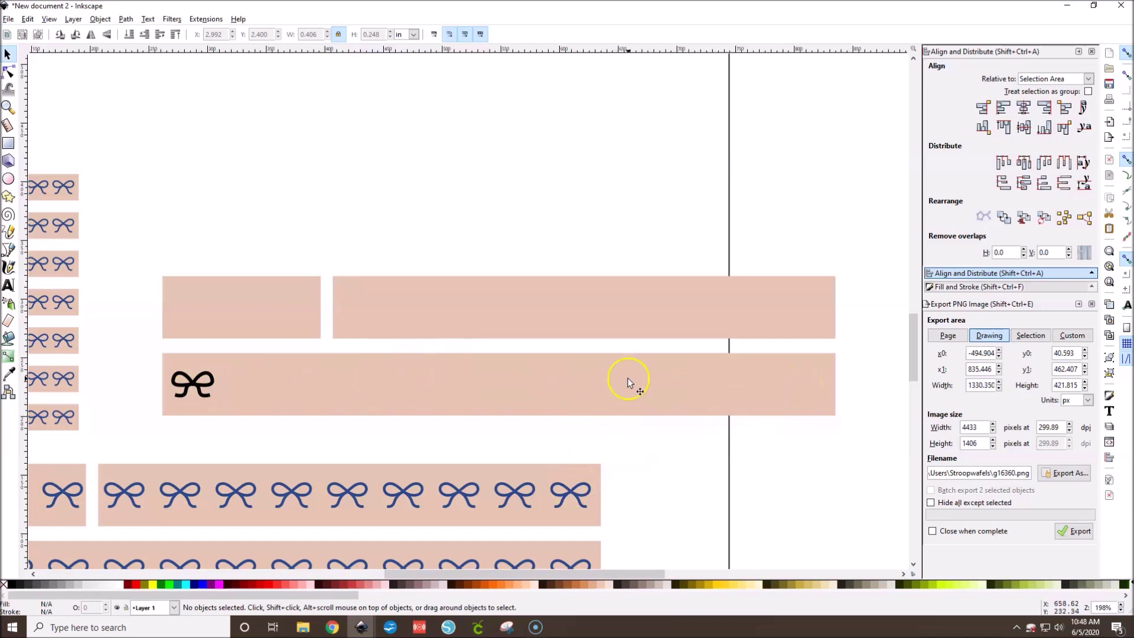
- Ungroup the small bow and try a 2 px stroke before setting the stroke width of its parts to 2.5 px
{"action": "left_click", "coordinate": [192, 385]}
{"action": "key", "text": "ctrl+shift+g"}
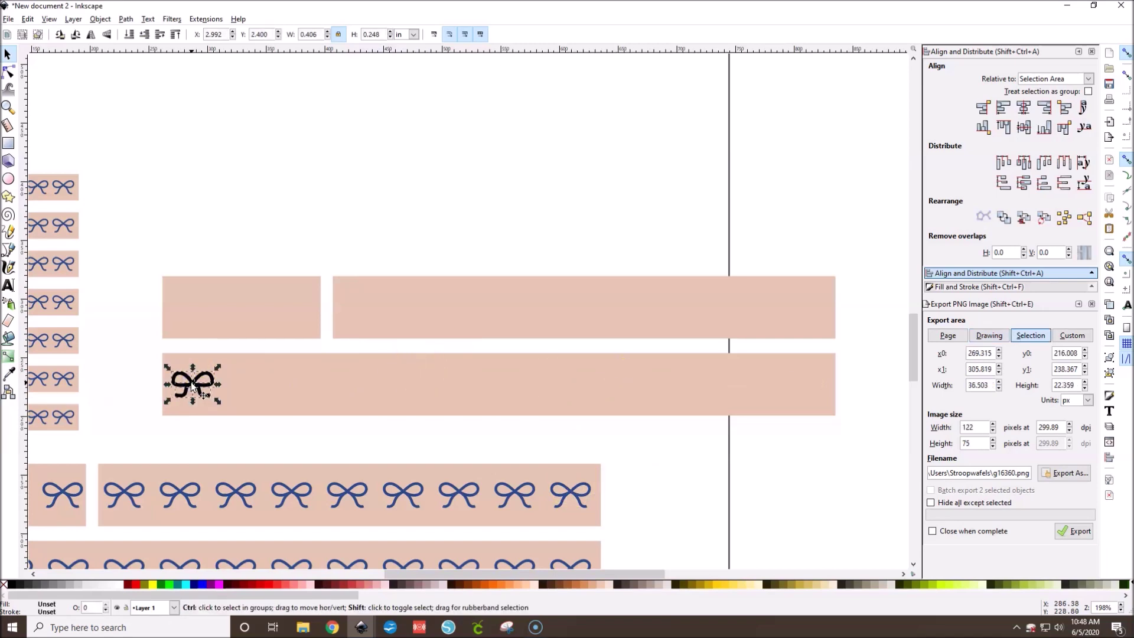
{"action": "left_click", "coordinate": [965, 303]}
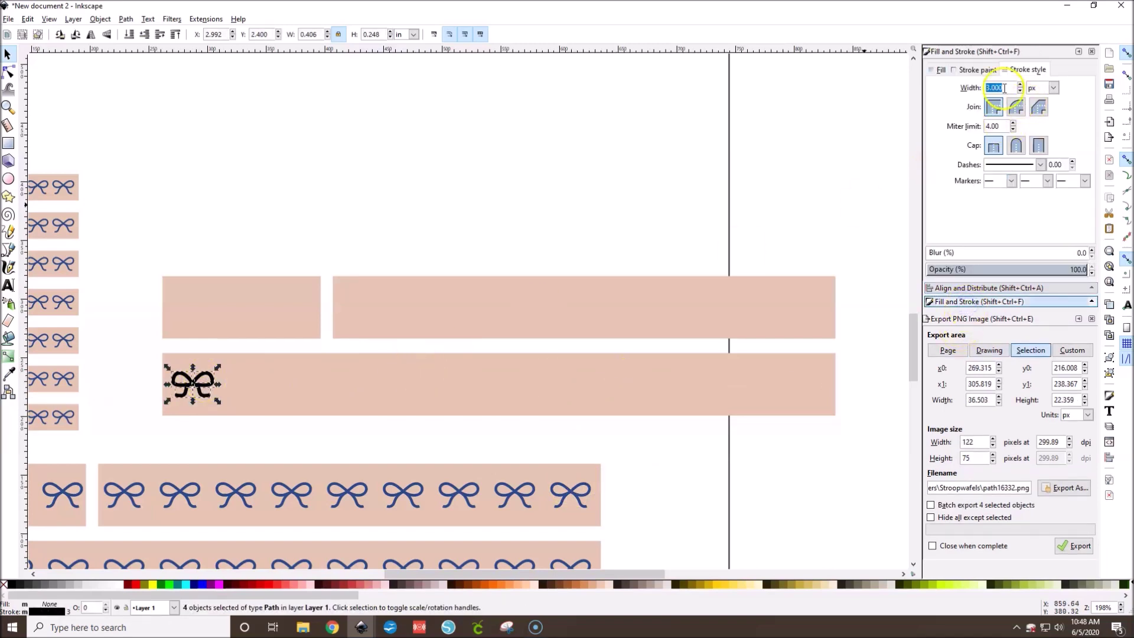
{"action": "key", "text": "Return"}
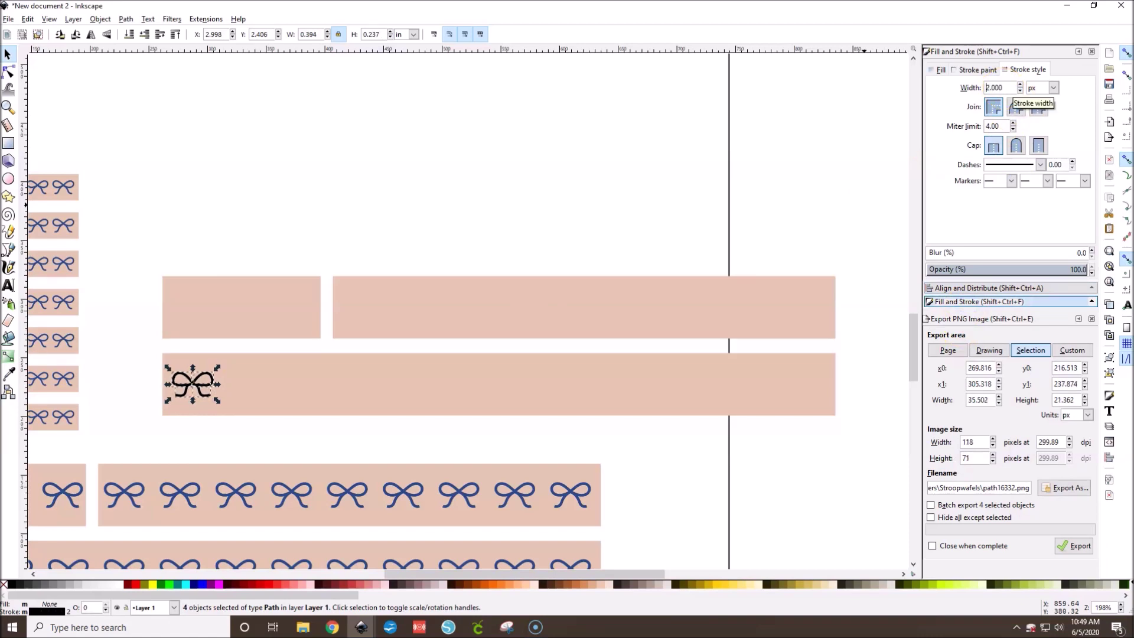
{"action": "type", "text": "2.5"}
{"action": "key", "text": "Return"}
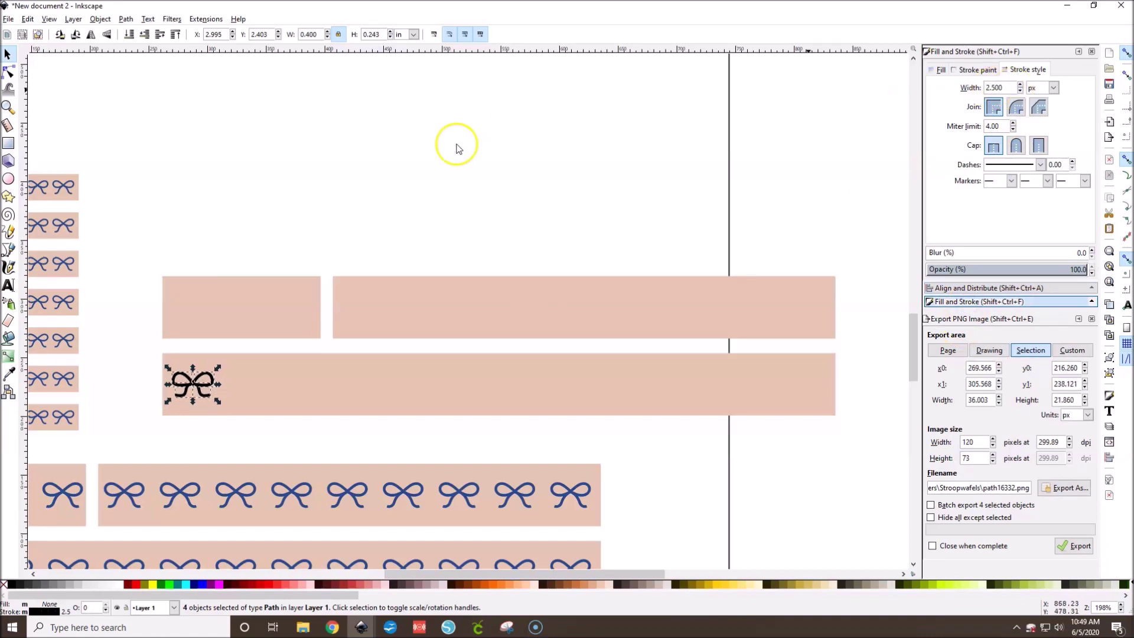
- Select the small bow on the strip and group its four parts again
{"action": "left_click", "coordinate": [279, 186]}
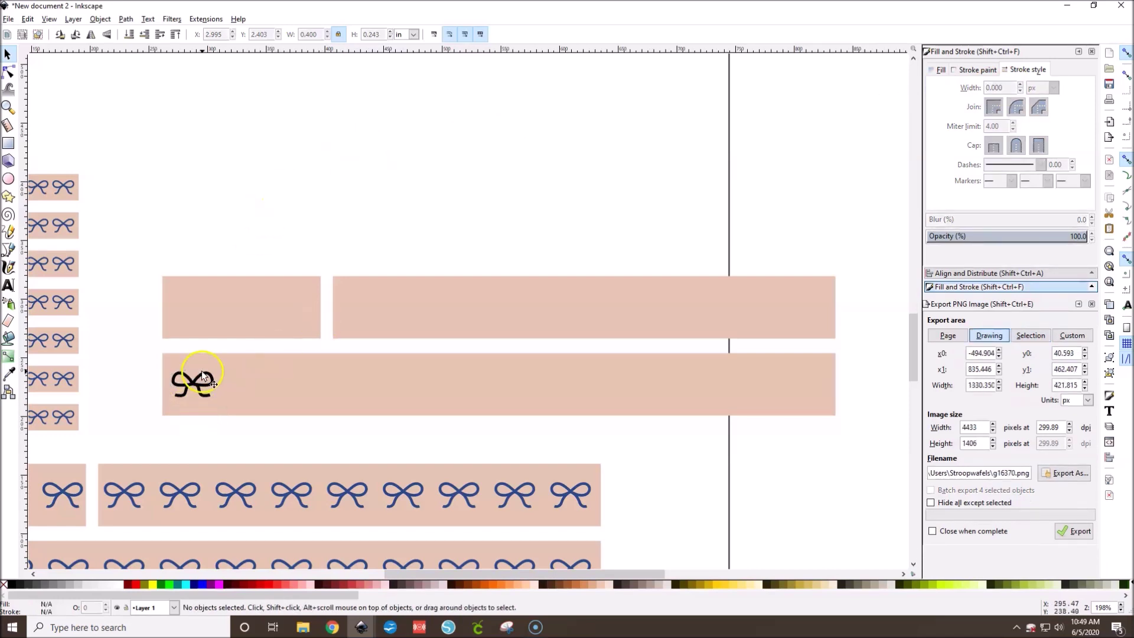
{"action": "left_click", "coordinate": [195, 393]}
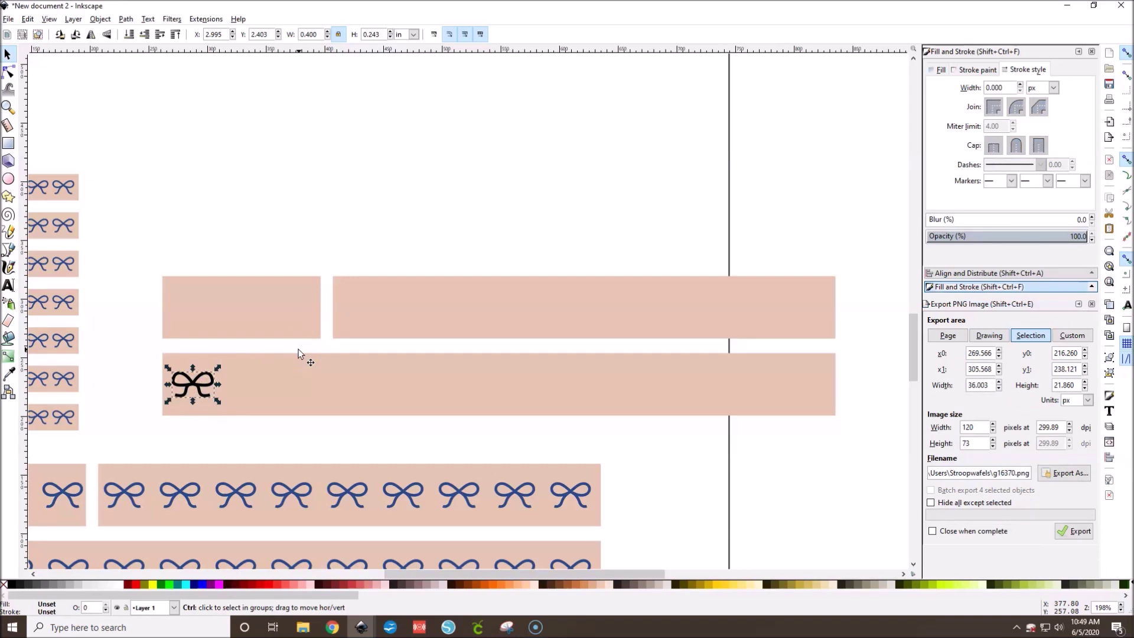
{"action": "key", "text": "ctrl+g"}
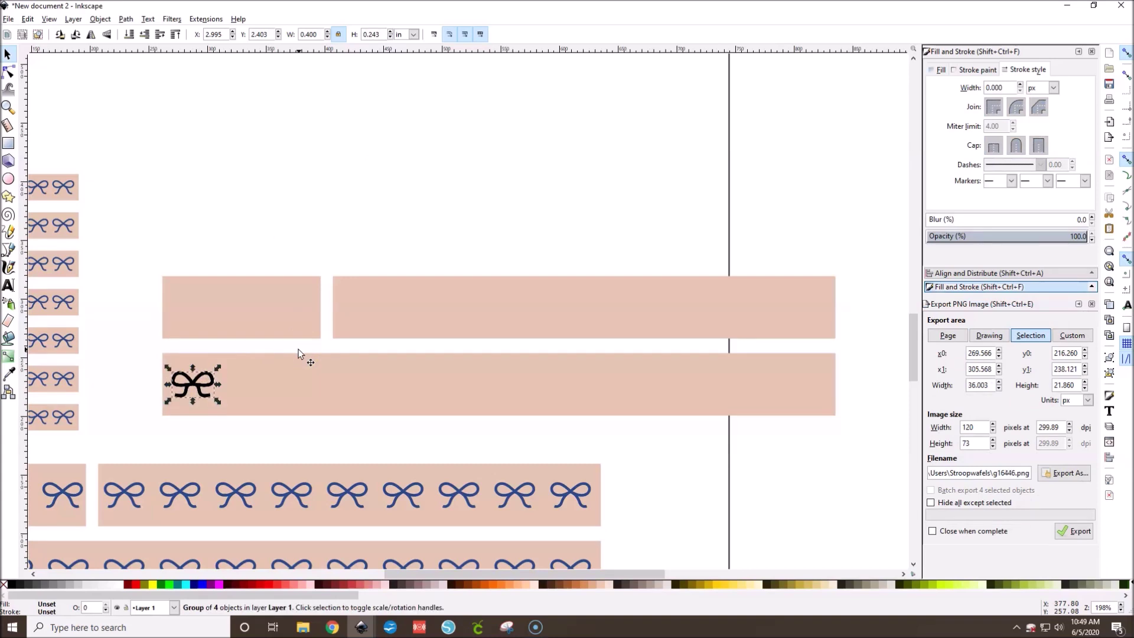
{"action": "key", "text": "v"}
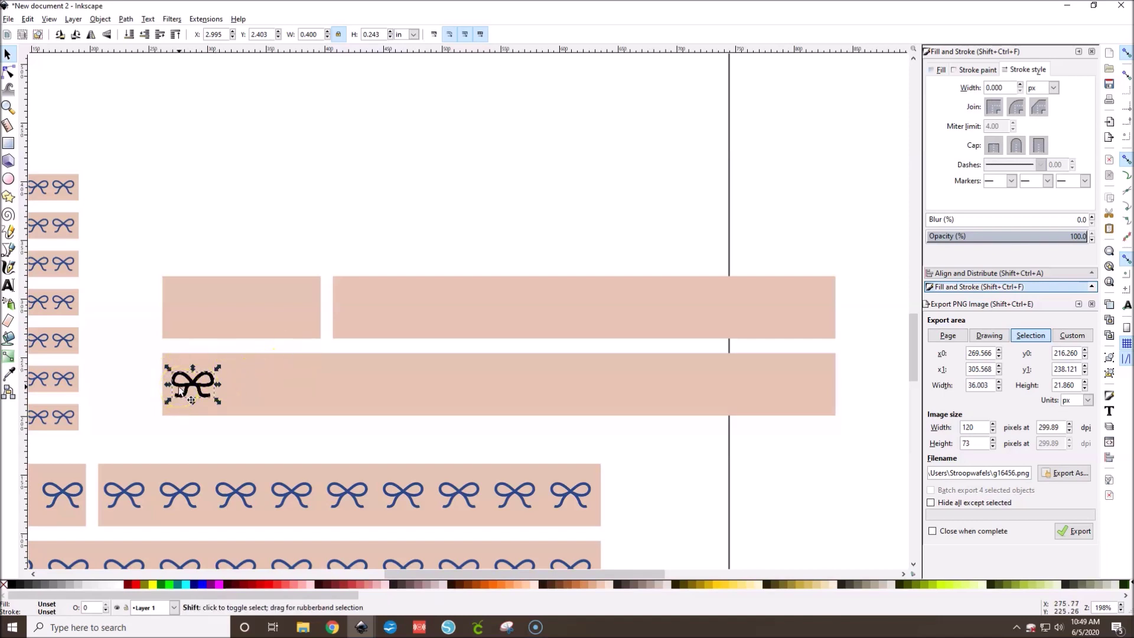
- Duplicate the small bow, align the copy to the lower strip's right edge, and nudge it left to an X position of 8.816 in
{"action": "left_click", "coordinate": [398, 378], "text": "shift"}
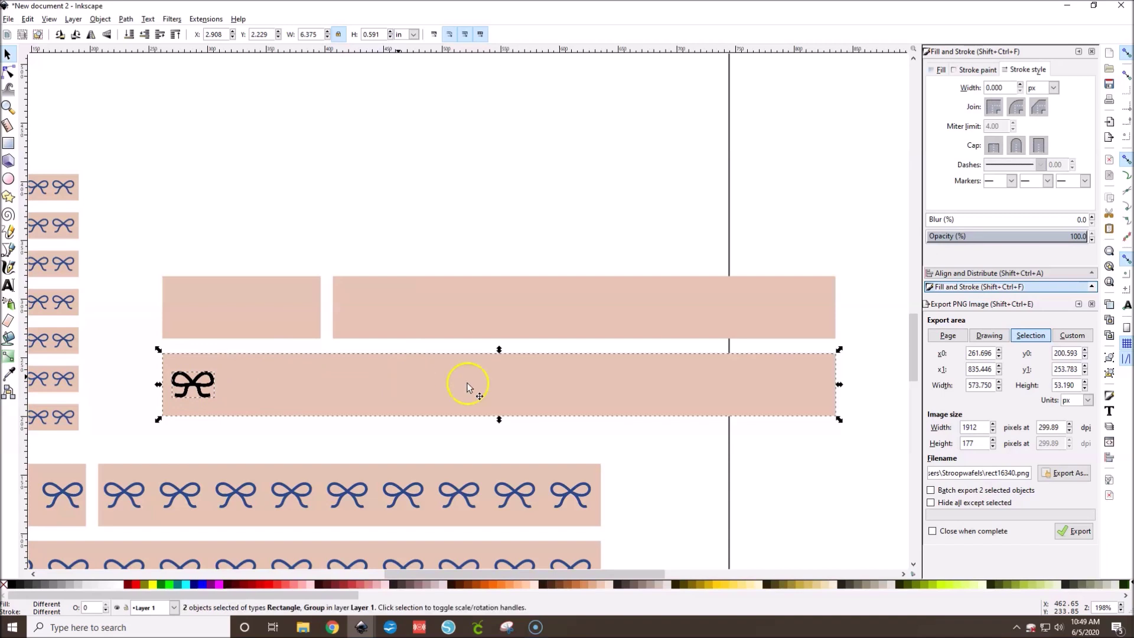
{"action": "left_click", "coordinate": [977, 273]}
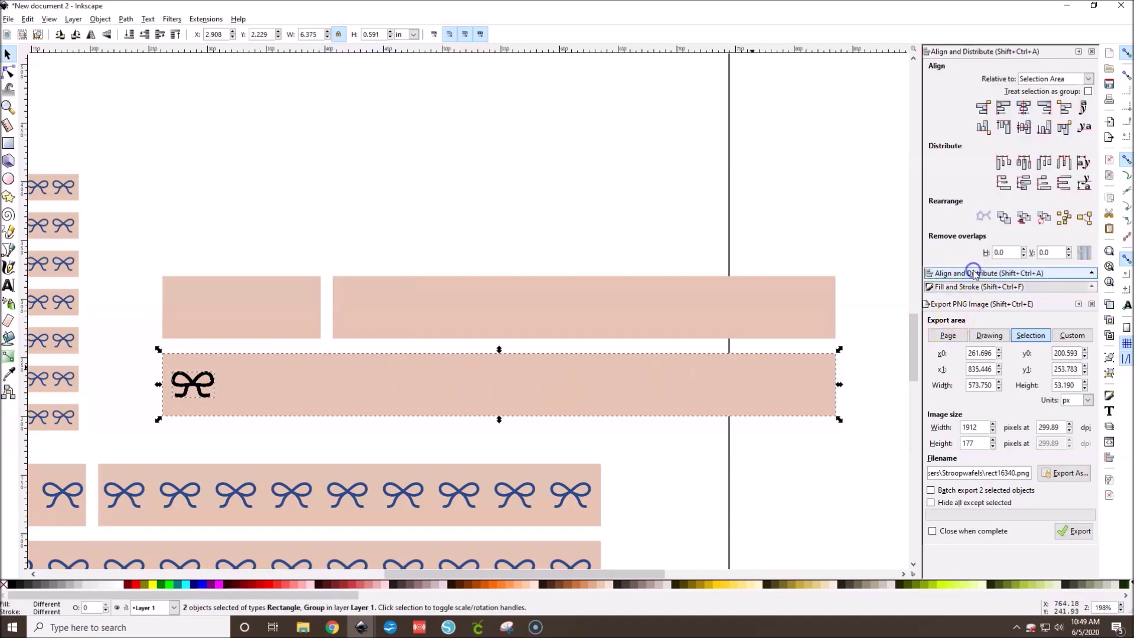
{"action": "left_click", "coordinate": [1044, 107]}
{"action": "left_click", "coordinate": [842, 177]}
{"action": "left_click", "coordinate": [812, 384]}
{"action": "key", "text": "Left"}
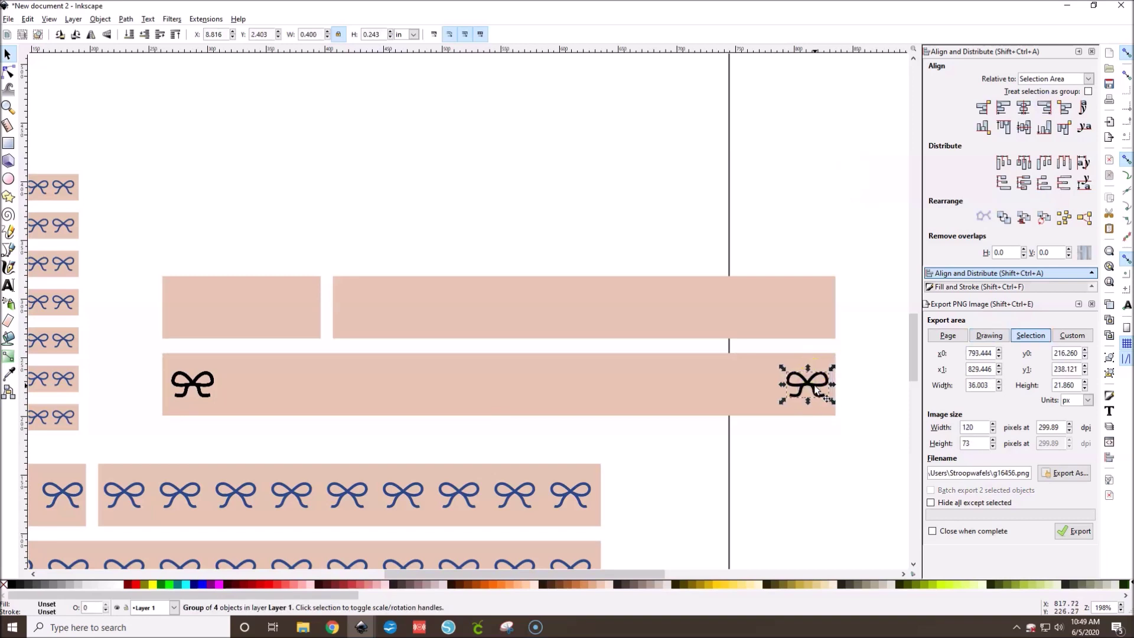
- Make ten bows on the lower strip by duplication and distribute them with equal horizontal gaps between its two end bows
{"action": "left_click", "coordinate": [750, 240]}
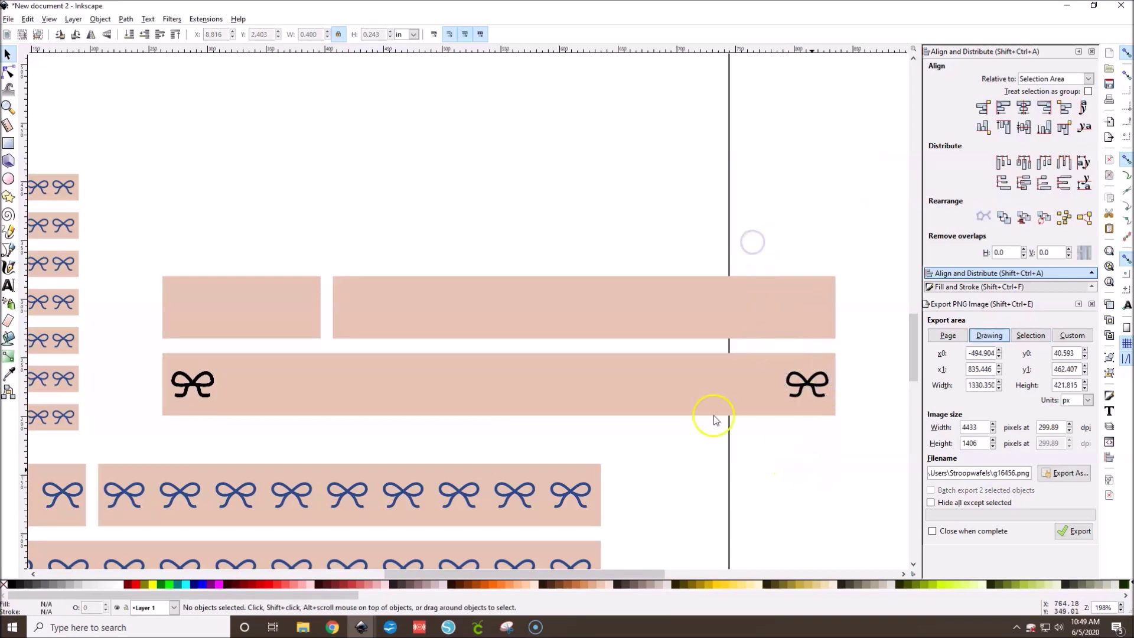
{"action": "left_click_drag", "start_coordinate": [848, 436], "coordinate": [141, 362]}
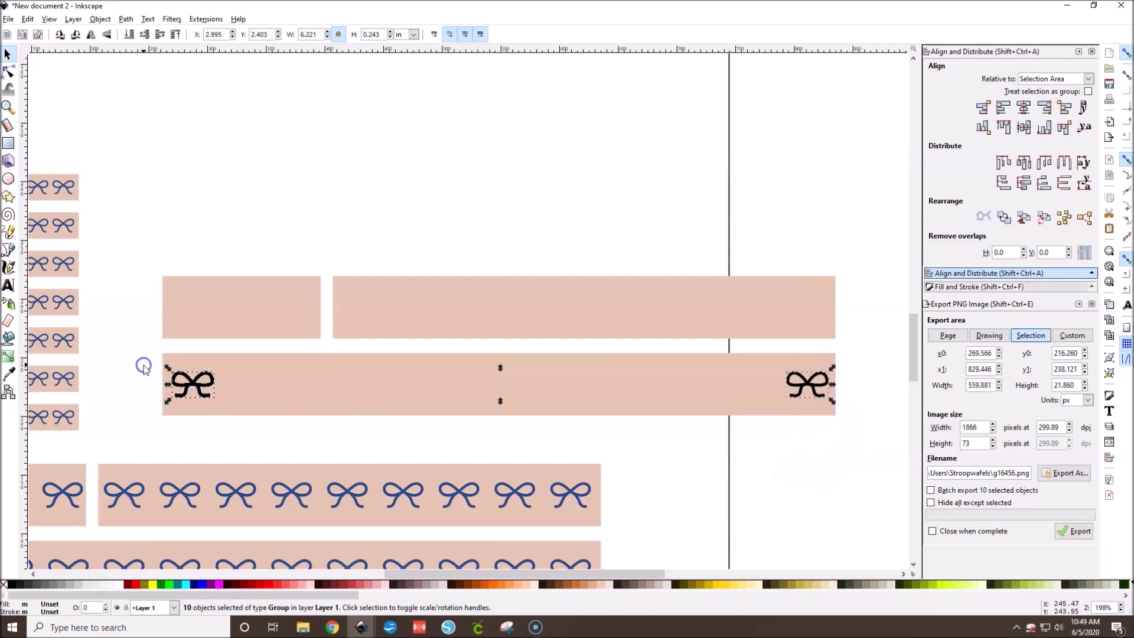
{"action": "left_click", "coordinate": [1064, 162]}
{"action": "left_click", "coordinate": [545, 222]}
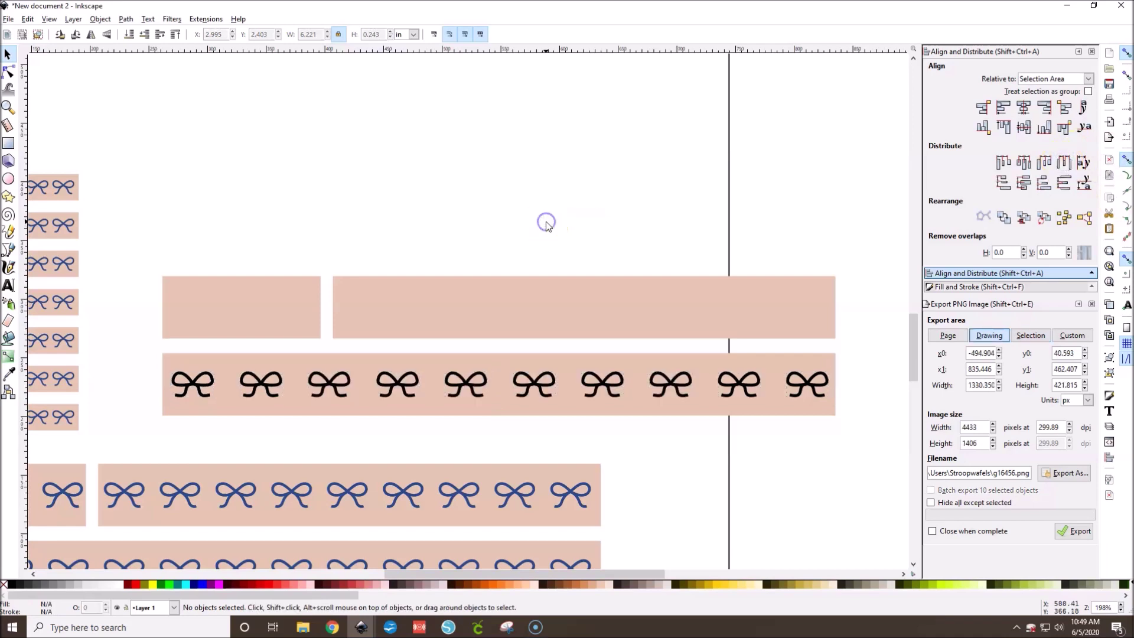
- Duplicate one bow to make eleven and redistribute the whole row with equal horizontal gaps
{"action": "left_click", "coordinate": [458, 385]}
{"action": "left_click_drag", "start_coordinate": [126, 357], "coordinate": [844, 429]}
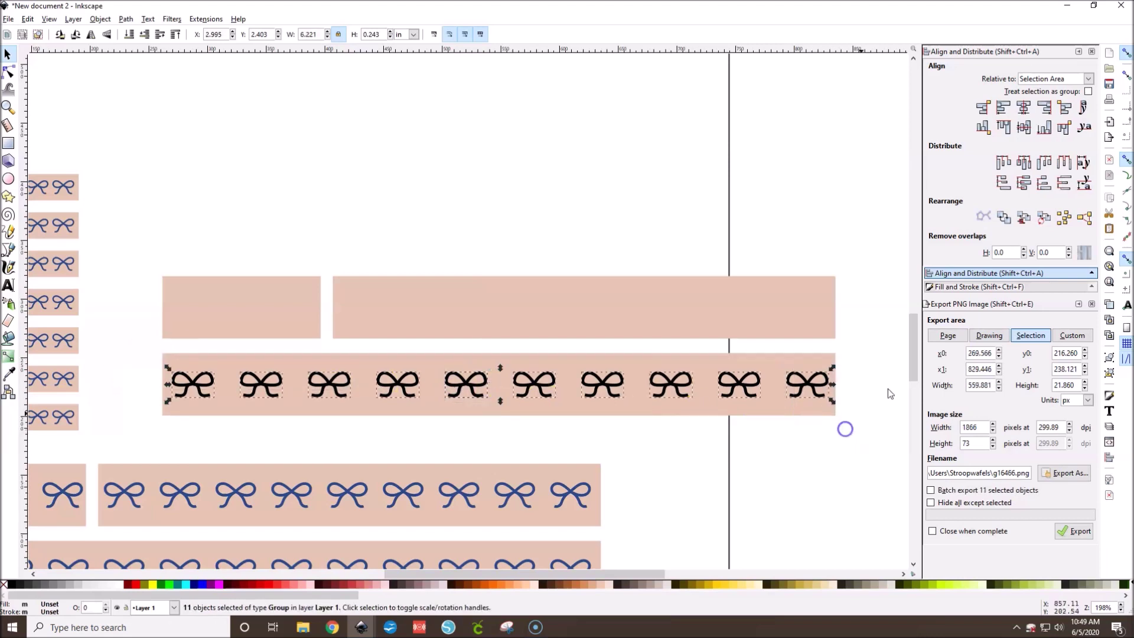
{"action": "left_click", "coordinate": [1064, 163]}
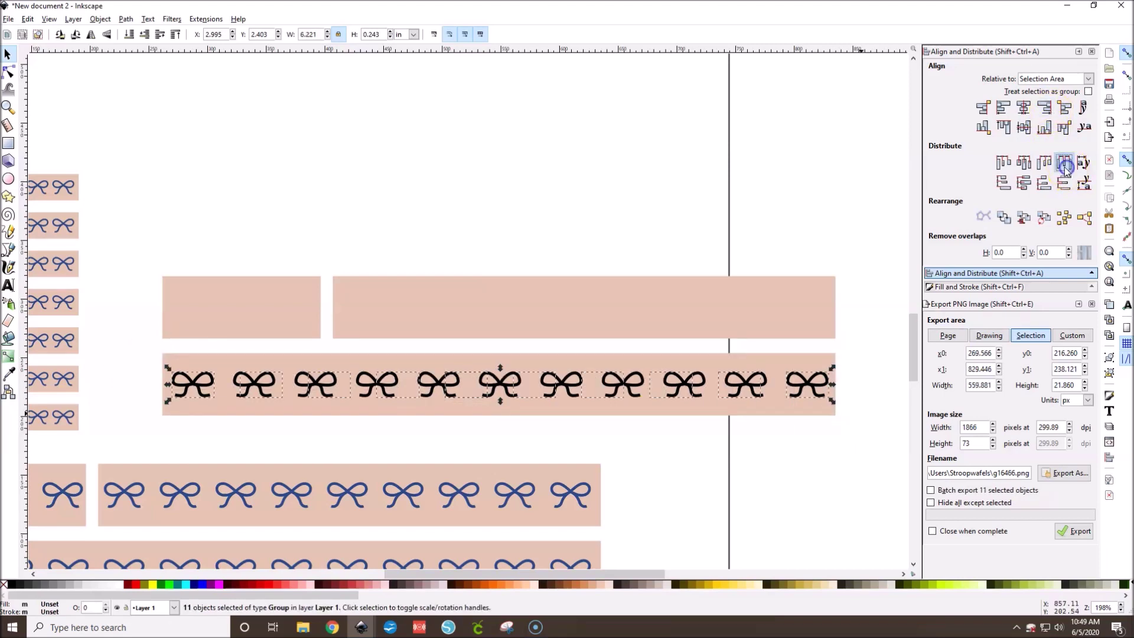
{"action": "left_click", "coordinate": [488, 158]}
- Duplicate the middle bow to make twelve and distribute all twelve with equal horizontal gaps along the lower strip
{"action": "mouse_move", "coordinate": [138, 361]}
{"action": "left_mouse_down"}
{"action": "mouse_move", "coordinate": [703, 450]}
{"action": "mouse_move", "coordinate": [856, 442]}
{"action": "left_mouse_up"}
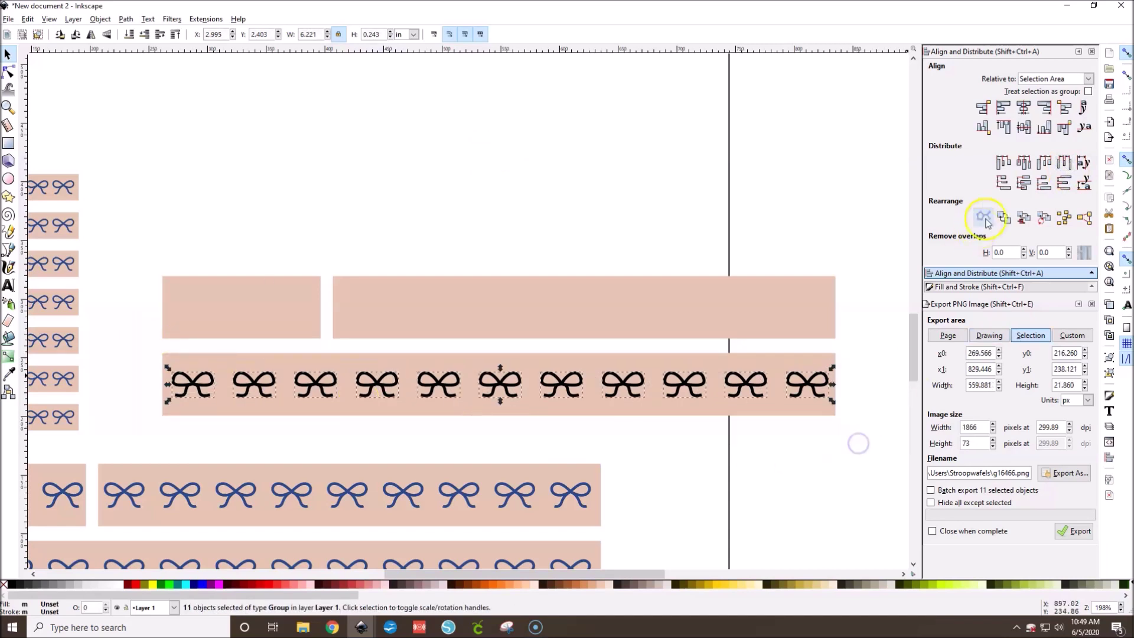
{"action": "left_click", "coordinate": [499, 387], "text": "ctrl"}
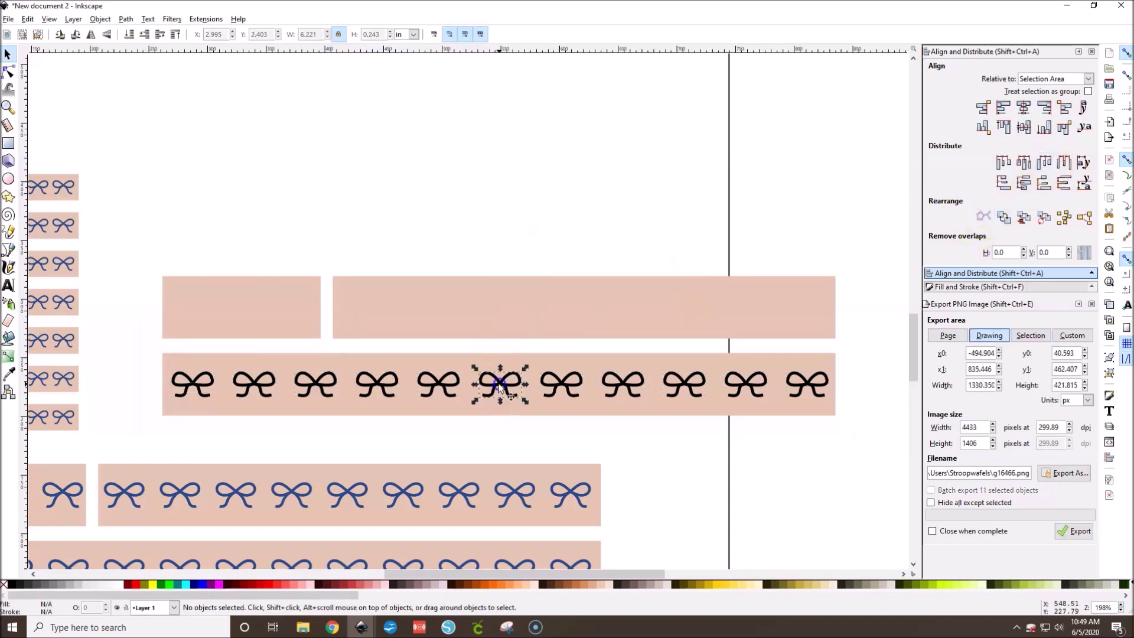
{"action": "left_click_drag", "start_coordinate": [131, 363], "coordinate": [830, 442]}
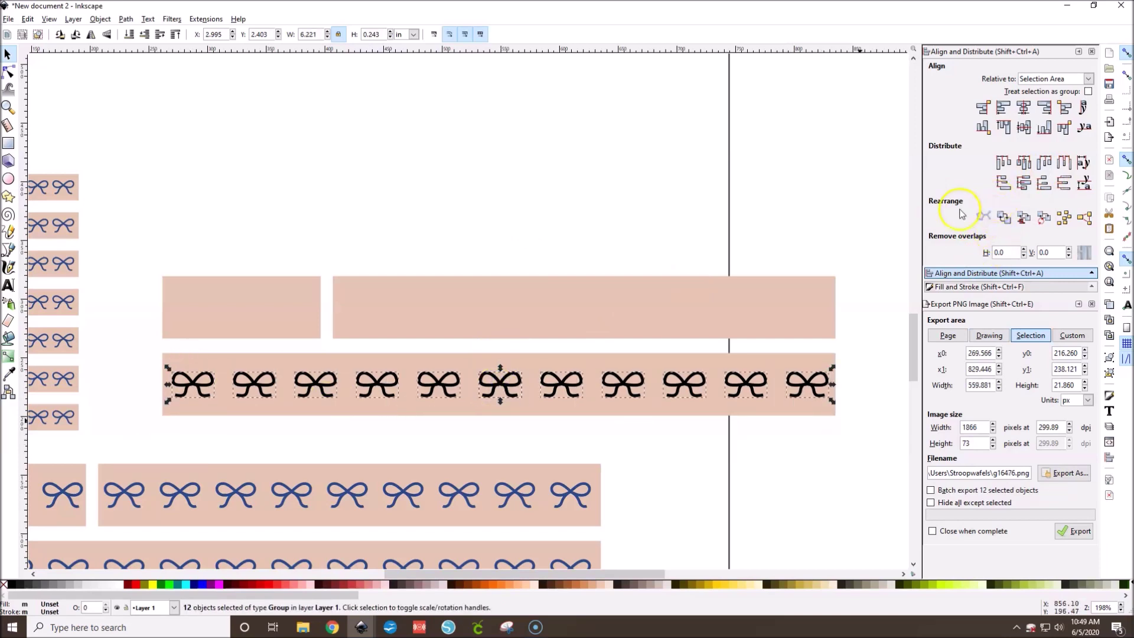
{"action": "left_click", "coordinate": [1067, 165]}
{"action": "left_click", "coordinate": [649, 185]}
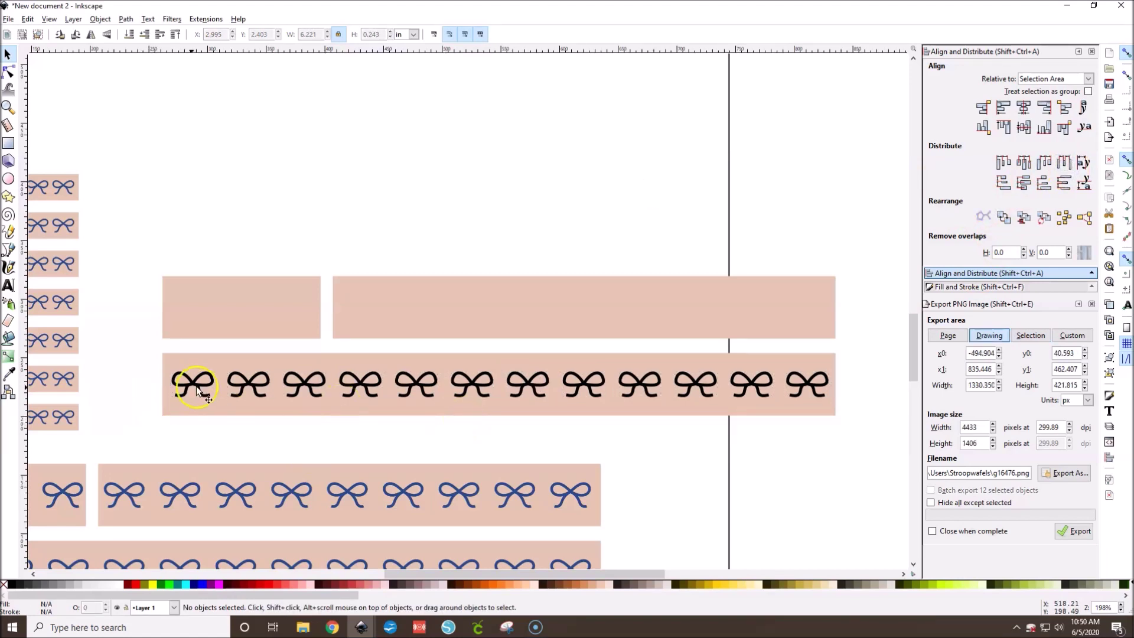
- Select the twelve bows on the lower strip and group them into one row
{"action": "left_click_drag", "start_coordinate": [131, 362], "coordinate": [840, 456]}
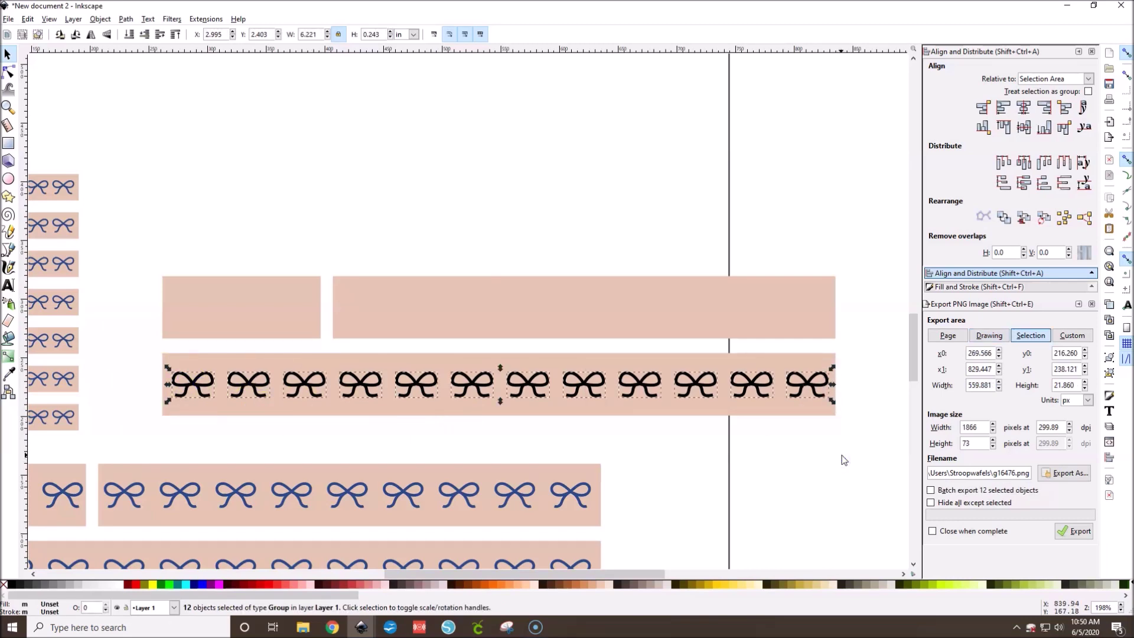
{"action": "key", "text": "ctrl"}
{"action": "key", "text": "ctrl+g"}
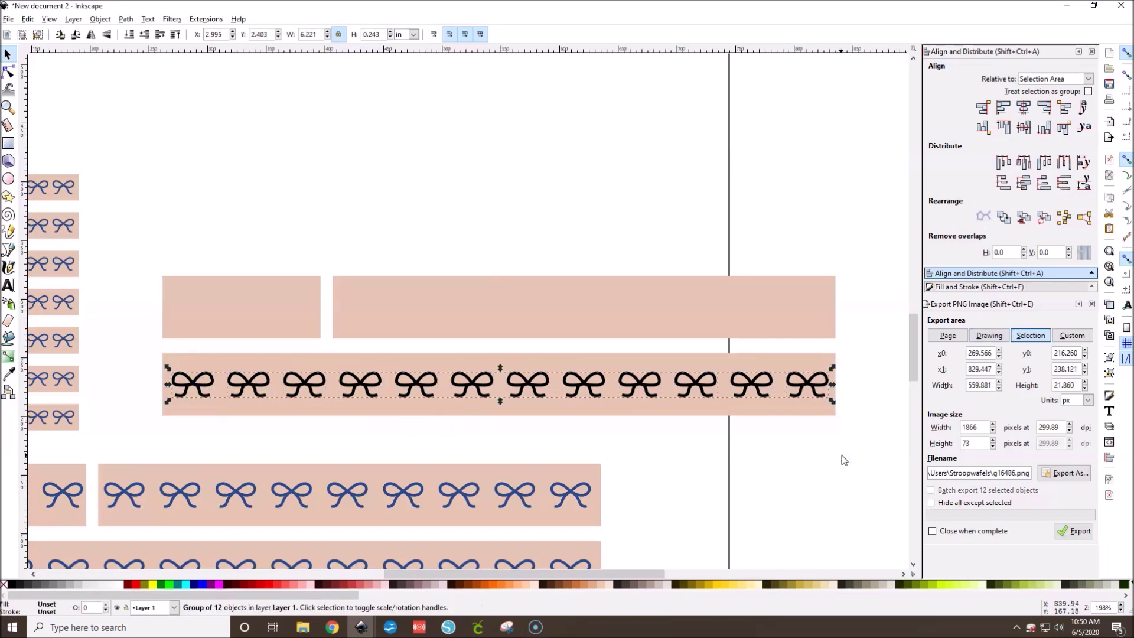
- Duplicate the grouped row of bows and move the copy up onto the two upper strips, to a Y position of 3.114 in
{"action": "key", "text": "ctrl"}
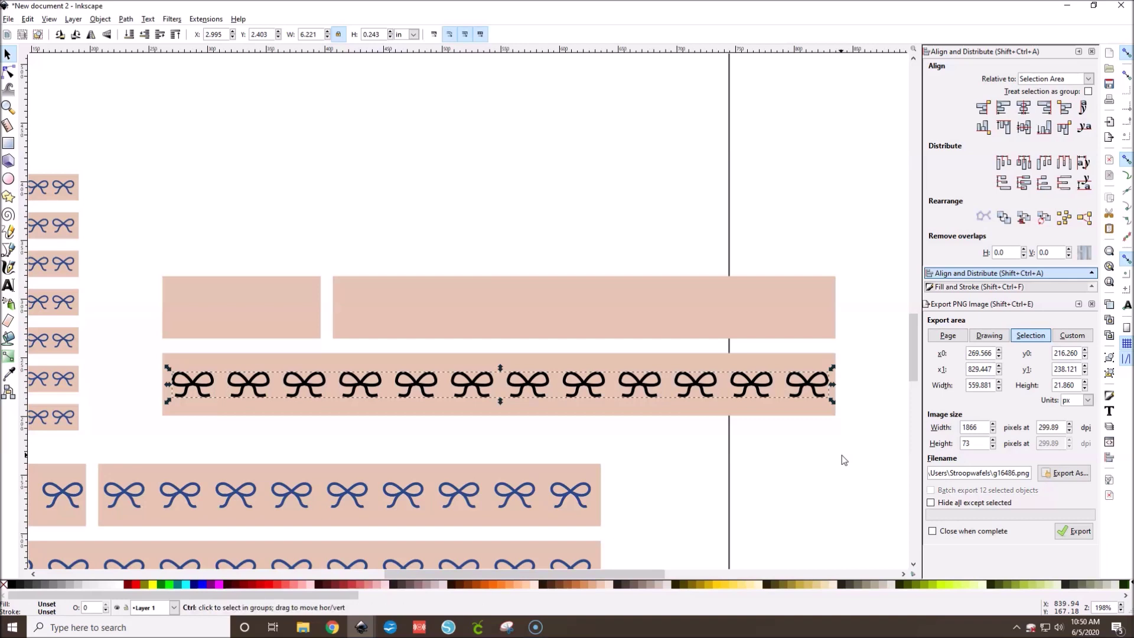
{"action": "key", "text": "ctrl+d"}
{"action": "key", "text": "Up"}
{"action": "key", "text": "Up"}
{"action": "key", "text": "Up"}
{"action": "key", "text": "Up"}
{"action": "key", "text": "Up"}
{"action": "key", "text": "Up"}
{"action": "key", "text": "Up"}
{"action": "key", "text": "Up"}
{"action": "key", "text": "Up"}
{"action": "key", "text": "Up"}
{"action": "key", "text": "Up"}
{"action": "key", "text": "Up"}
{"action": "key", "text": "Up"}
{"action": "key", "text": "Up"}
{"action": "key", "text": "Up"}
{"action": "key", "text": "Up"}
{"action": "key", "text": "Up"}
{"action": "key", "text": "Up"}
{"action": "key", "text": "Up"}
{"action": "key", "text": "Up"}
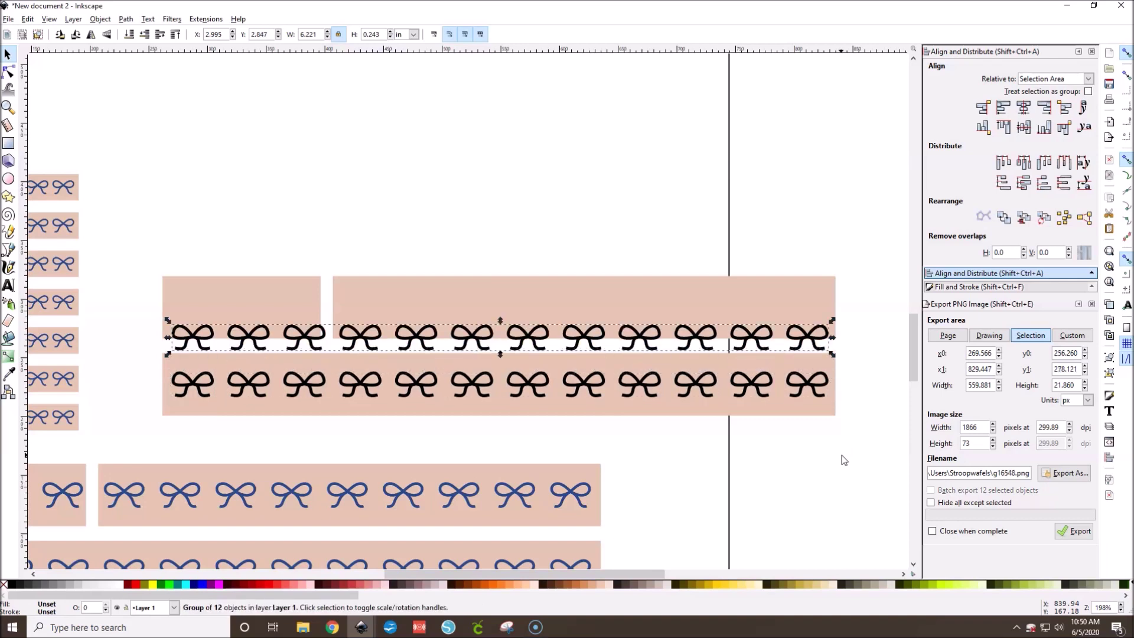
{"action": "key", "text": "Up"}
{"action": "key", "text": "Up"}
{"action": "key", "text": "Up"}
{"action": "key", "text": "Up"}
{"action": "key", "text": "Up"}
{"action": "key", "text": "Up"}
{"action": "key", "text": "Up"}
{"action": "key", "text": "Up"}
{"action": "key", "text": "Up"}
{"action": "key", "text": "Up"}
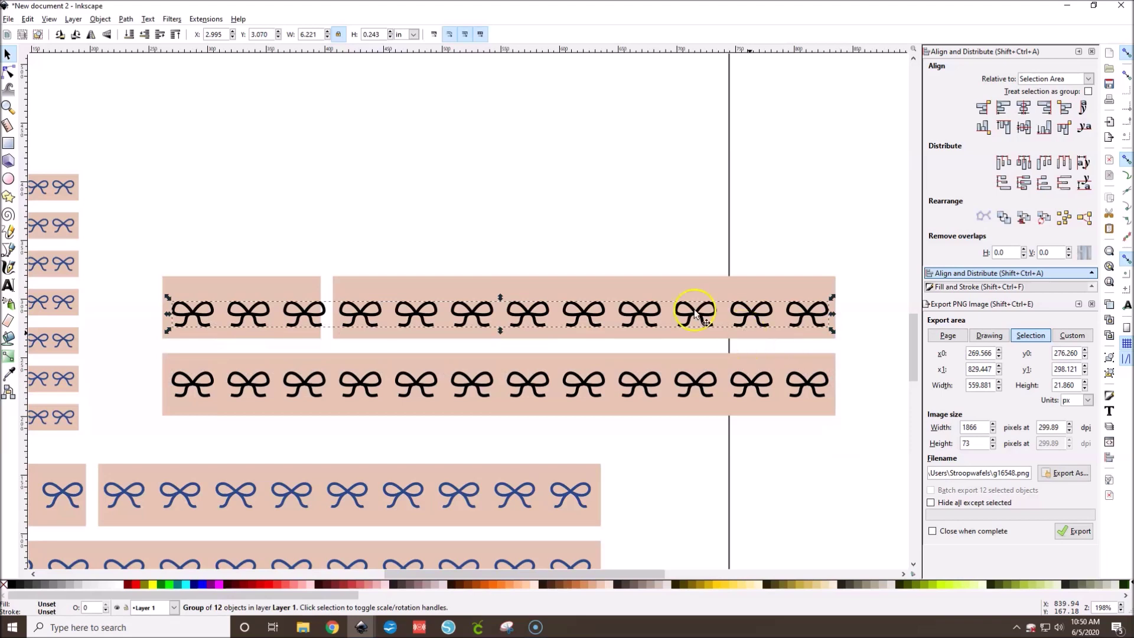
{"action": "left_click_drag", "start_coordinate": [632, 309], "coordinate": [625, 297]}
{"action": "key", "text": "Up"}
{"action": "key", "text": "Up"}
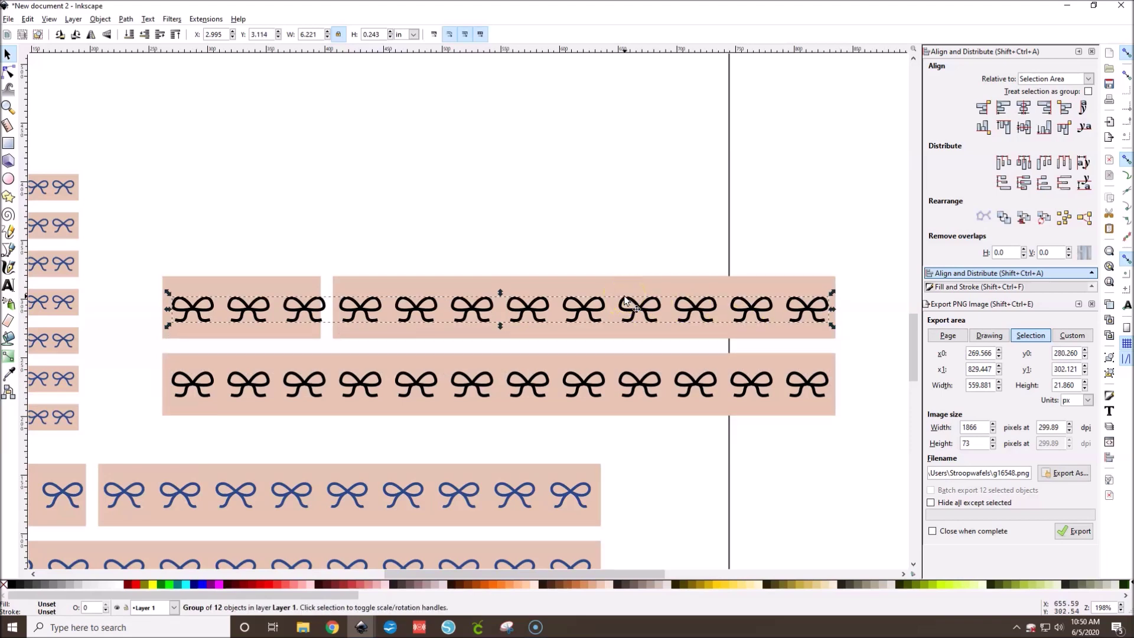
- Centre the copied row of bows and the longer upper strip on their shared horizontal axis
{"action": "left_click", "coordinate": [620, 282], "text": "shift"}
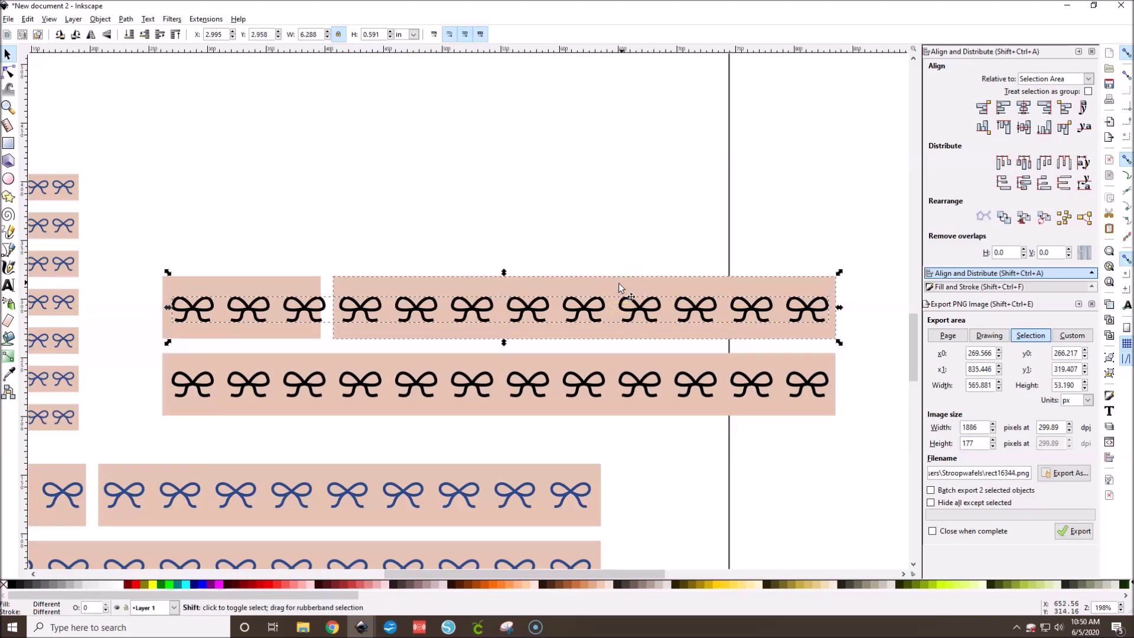
{"action": "left_click", "coordinate": [1023, 126]}
{"action": "left_click", "coordinate": [588, 220]}
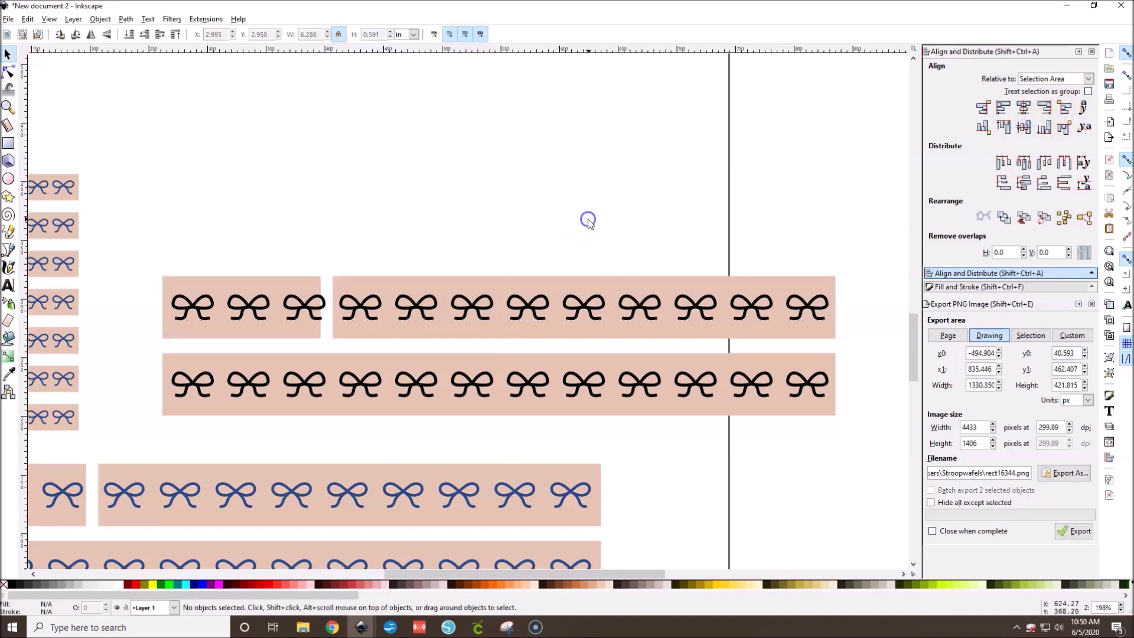
- Ungroup the upper row of bows and group its first three bows over the short strip
{"action": "left_click", "coordinate": [522, 313]}
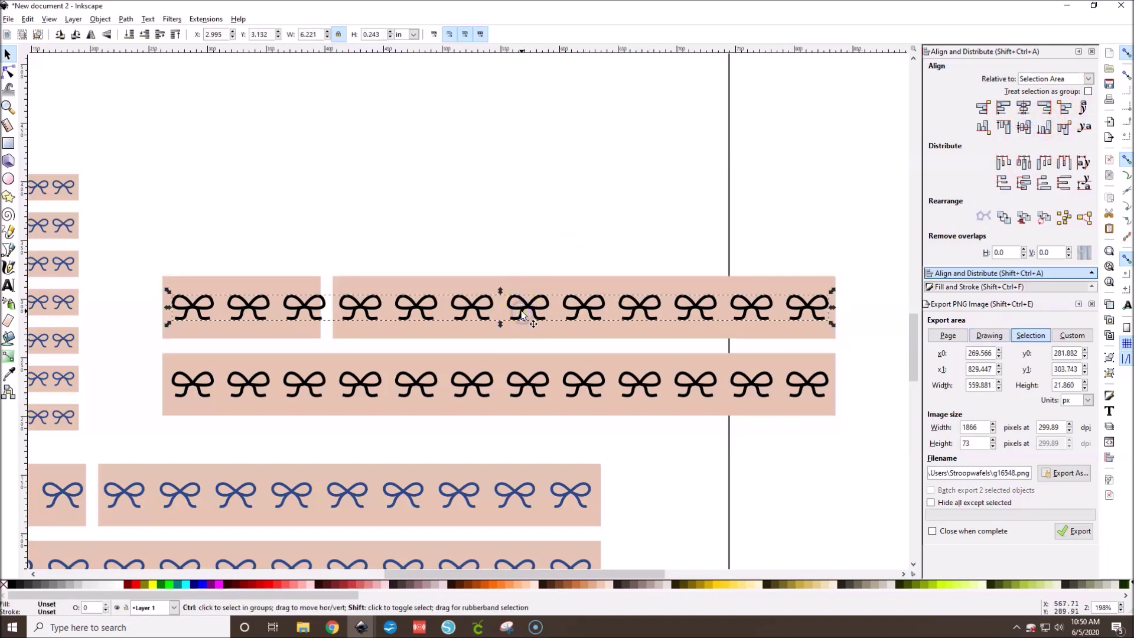
{"action": "left_click", "coordinate": [497, 192]}
{"action": "left_click_drag", "start_coordinate": [122, 238], "coordinate": [329, 331]}
{"action": "key", "text": "ctrl+g"}
- Centre the group of three bows on the short upper strip's vertical axis
{"action": "left_click", "coordinate": [300, 332], "text": "shift"}
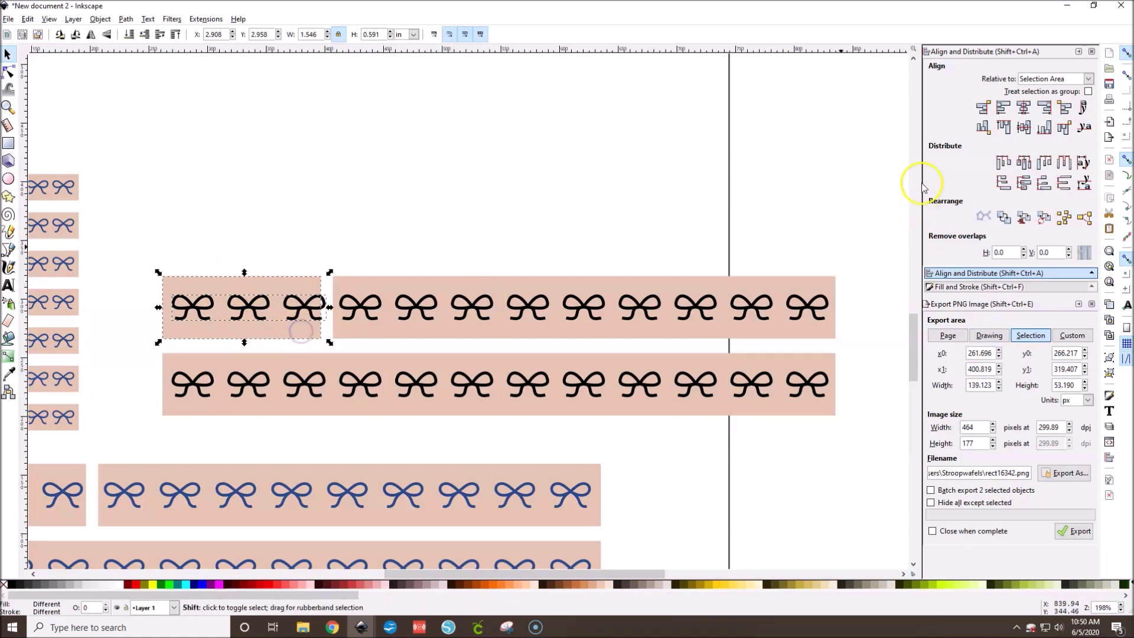
{"action": "left_click", "coordinate": [1002, 107]}
{"action": "left_click", "coordinate": [410, 207]}
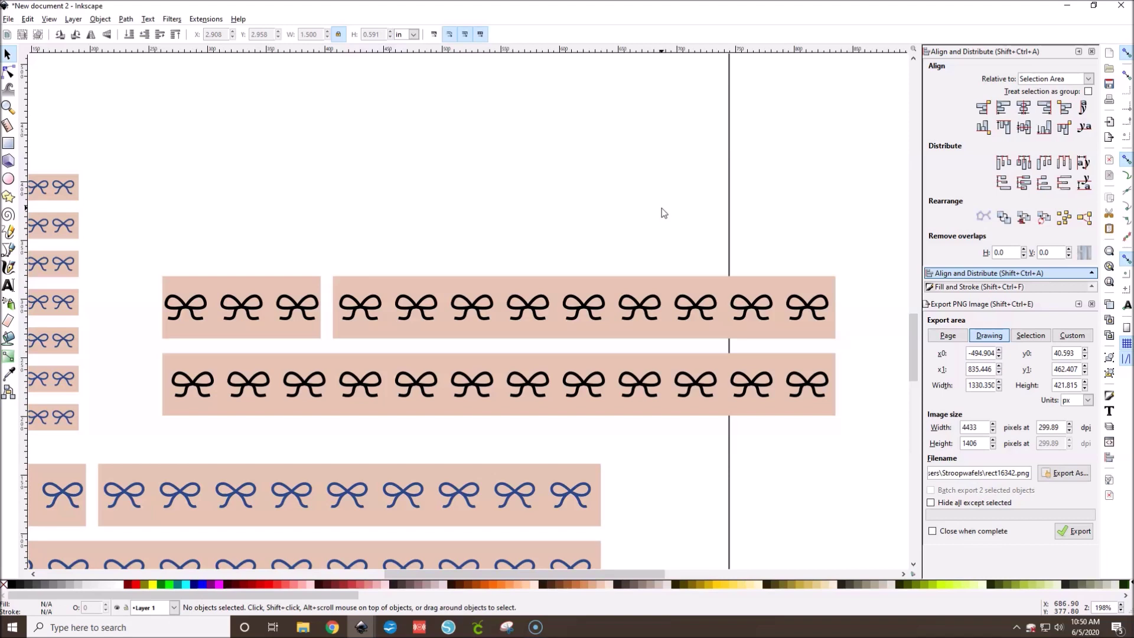
- Give the fourth bow on the longer upper strip a flat dark red stroke colour, 8b1717ff
{"action": "left_click", "coordinate": [527, 308]}
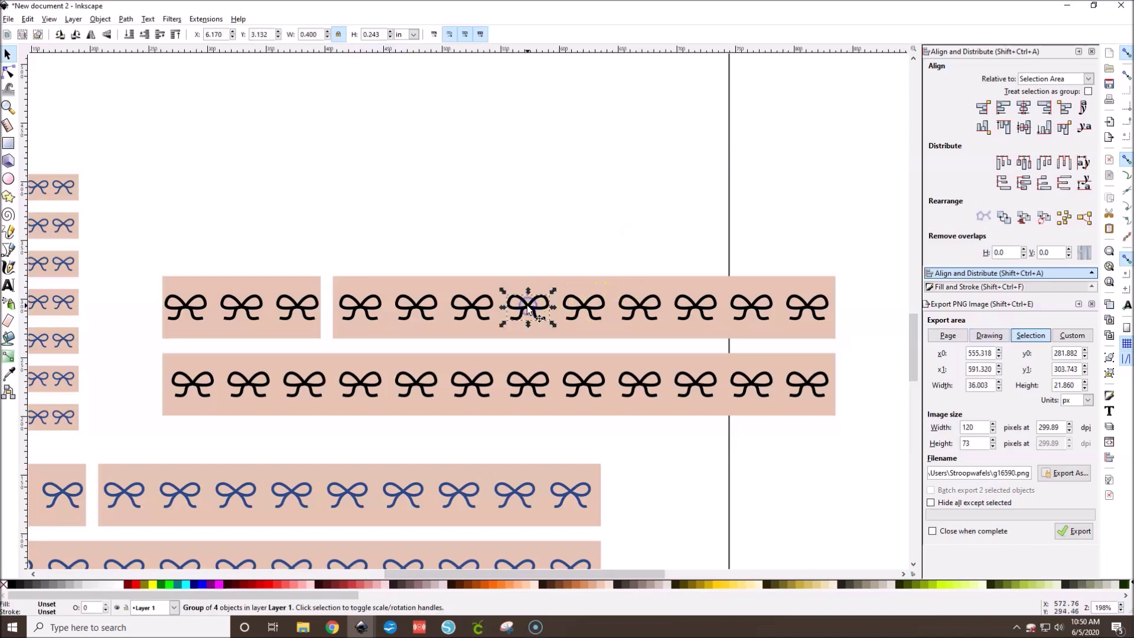
{"action": "left_click", "coordinate": [974, 287]}
{"action": "left_click", "coordinate": [977, 69]}
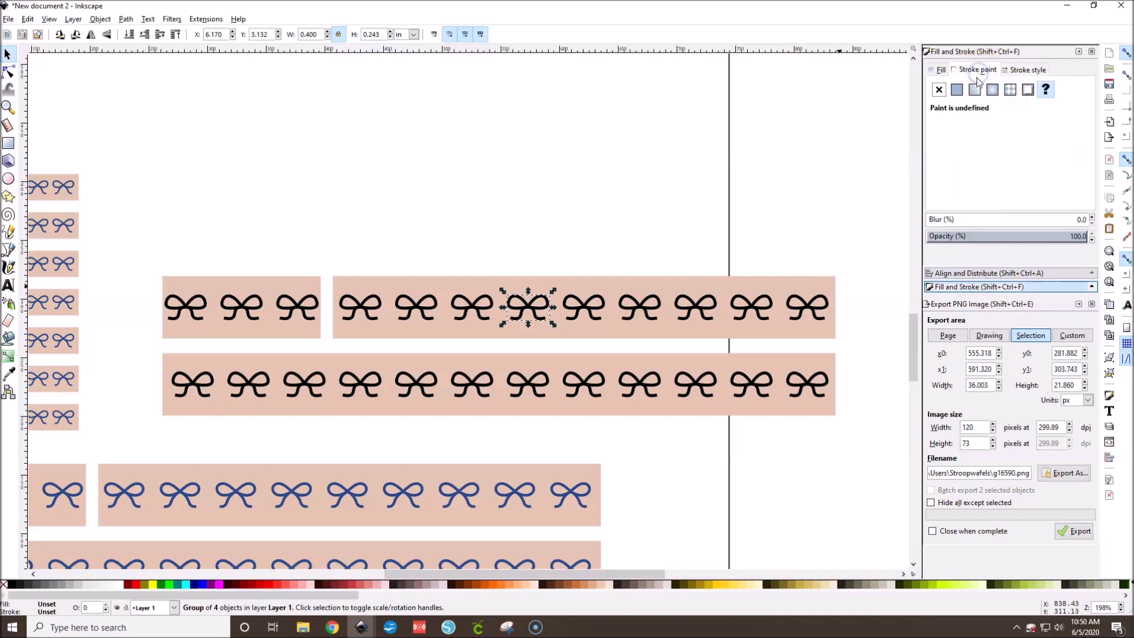
{"action": "left_click", "coordinate": [957, 89]}
{"action": "left_click", "coordinate": [1017, 164]}
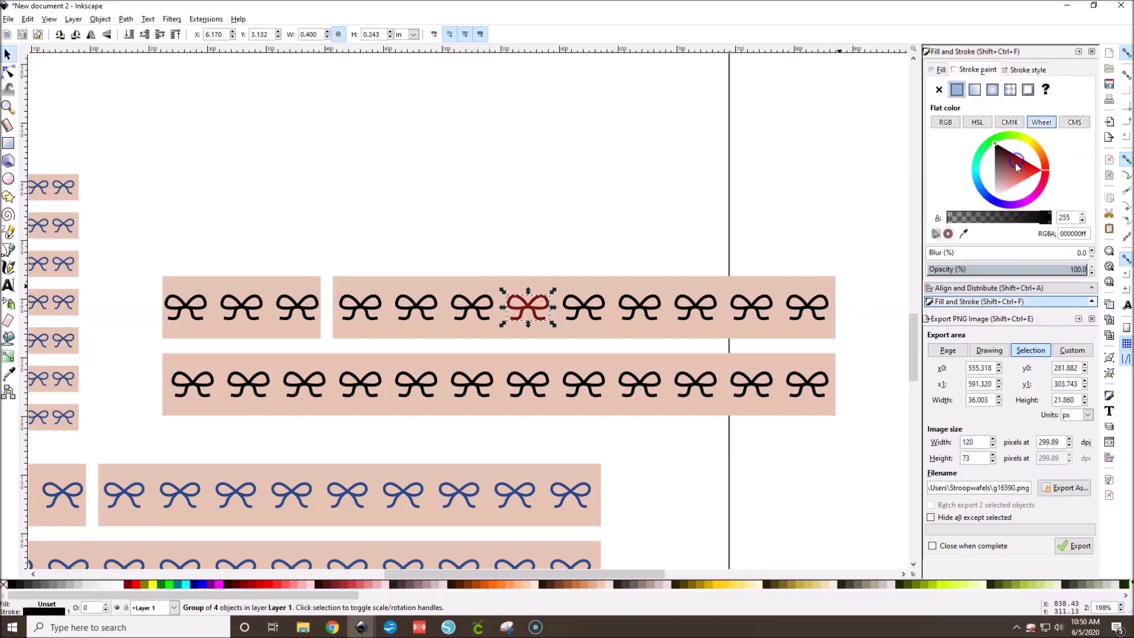
- Try a flat orange-brown fill on the red bow, undo it, and set the fill to no paint
{"action": "left_click", "coordinate": [937, 70]}
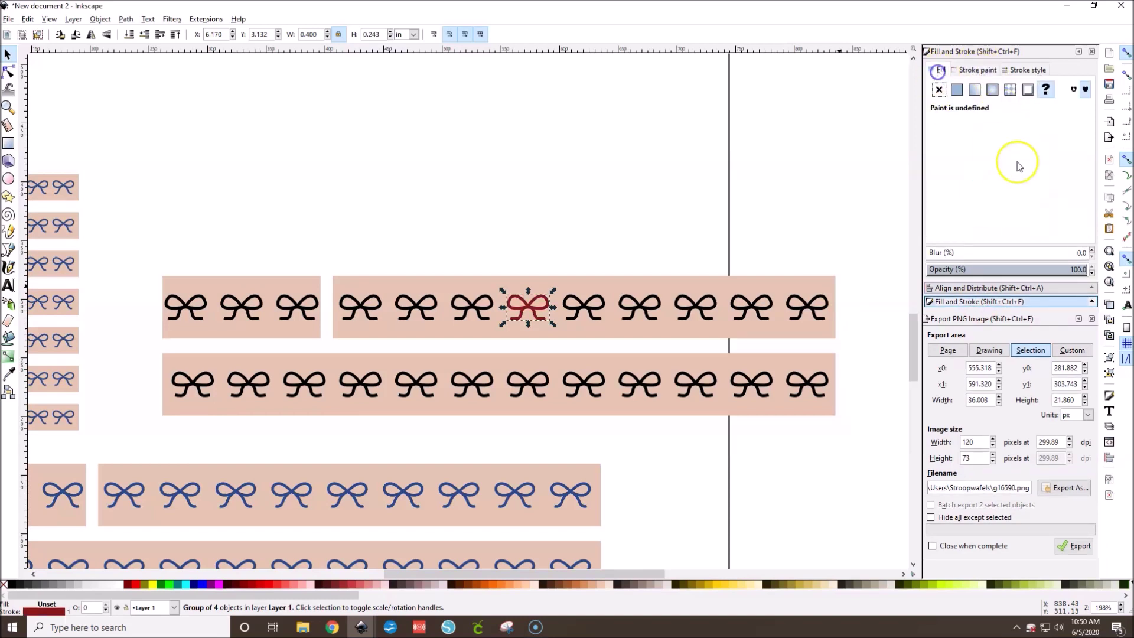
{"action": "left_click", "coordinate": [957, 89]}
{"action": "left_click_drag", "start_coordinate": [1014, 173], "coordinate": [1024, 164]}
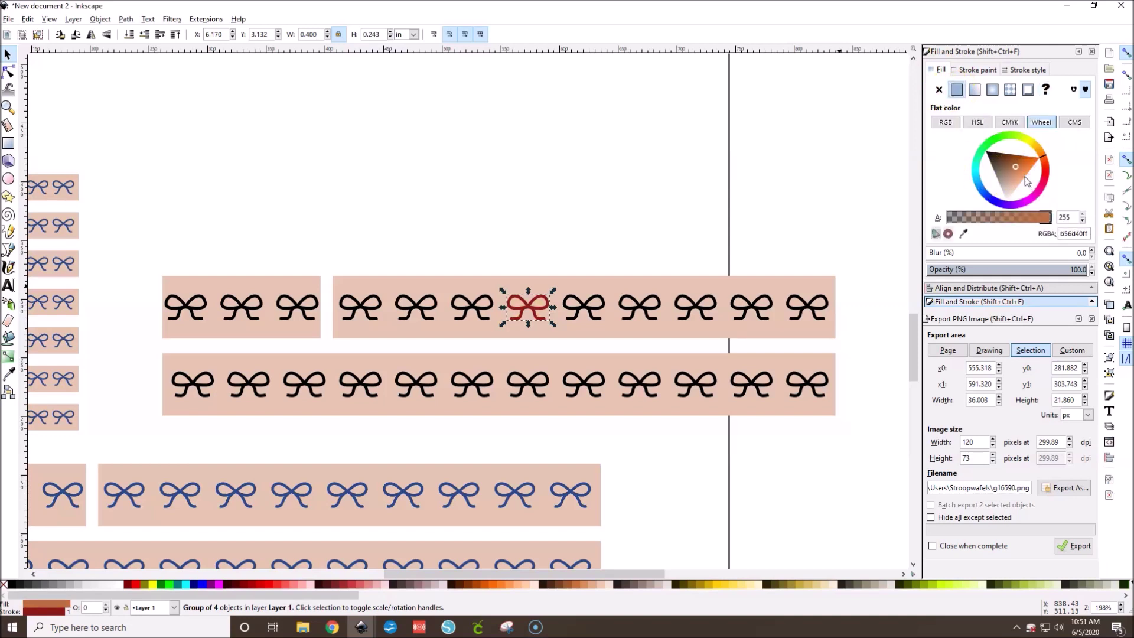
{"action": "key", "text": "ctrl+z"}
{"action": "left_click", "coordinate": [939, 90]}
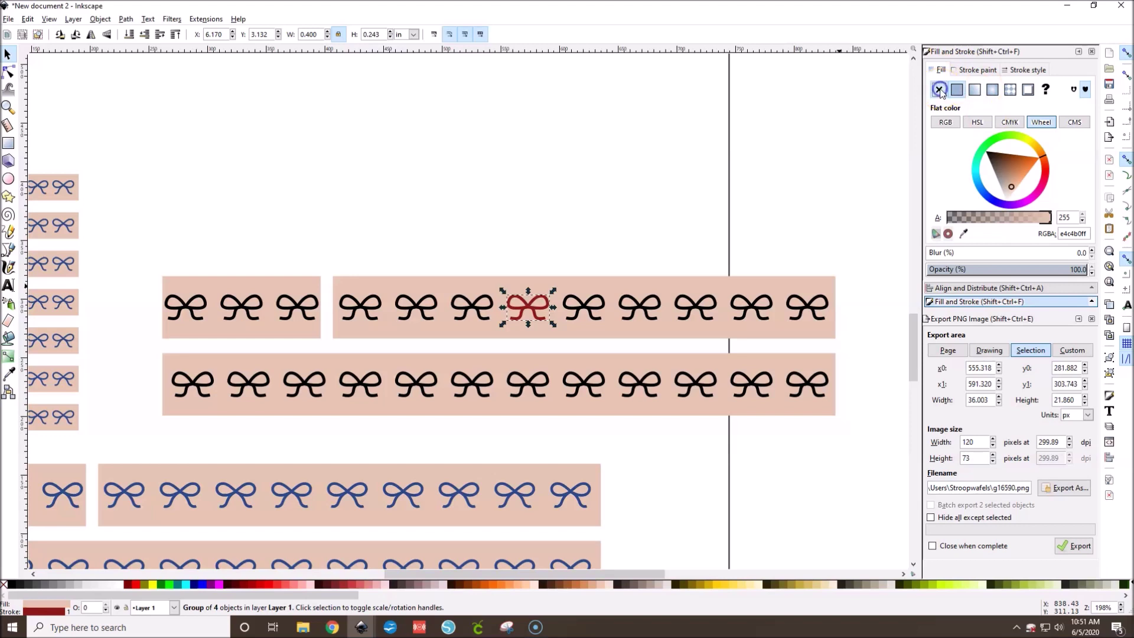
{"action": "left_click", "coordinate": [971, 69]}
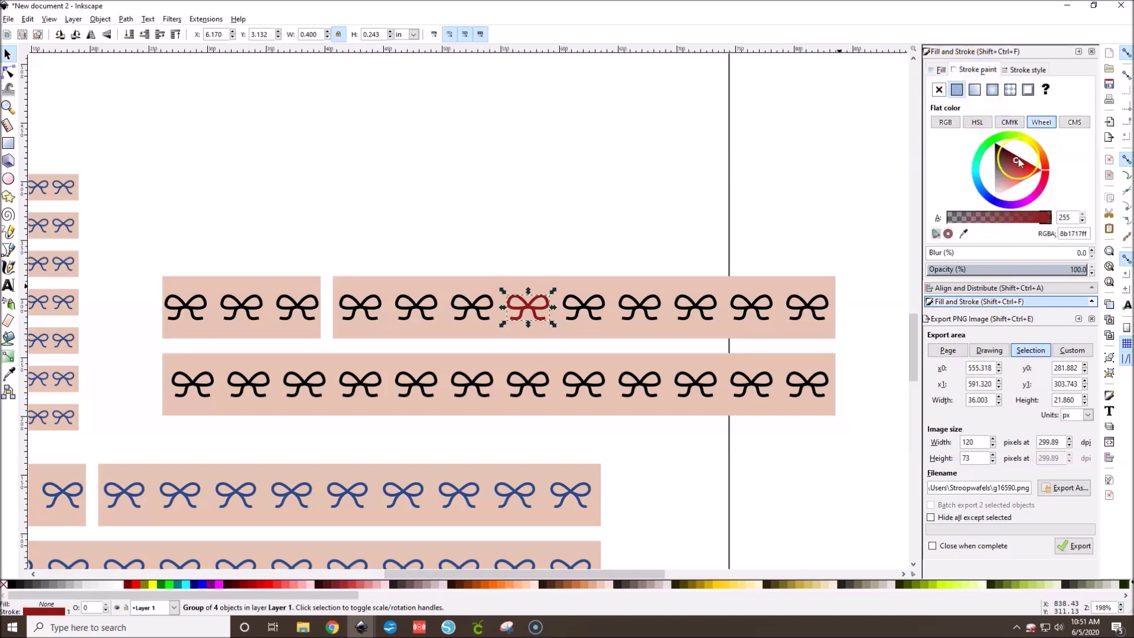
- Select all the bows on the two upper strips and give them a flat golden-brown stroke colour
{"action": "left_click", "coordinate": [584, 308], "text": "shift"}
{"action": "left_click", "coordinate": [281, 200]}
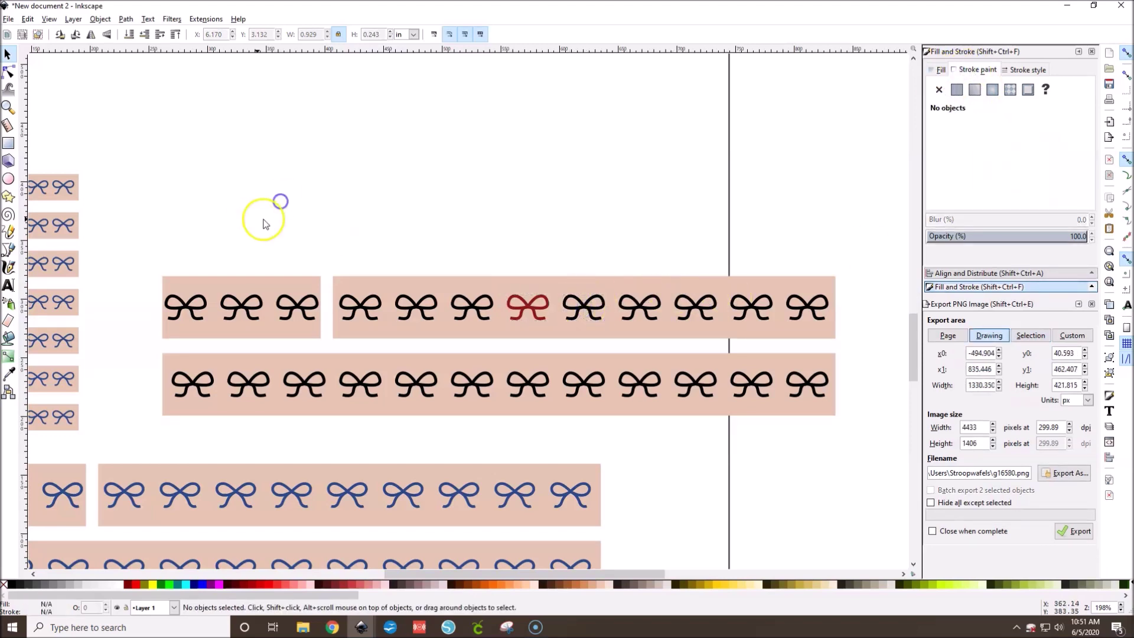
{"action": "left_click_drag", "start_coordinate": [142, 242], "coordinate": [893, 333]}
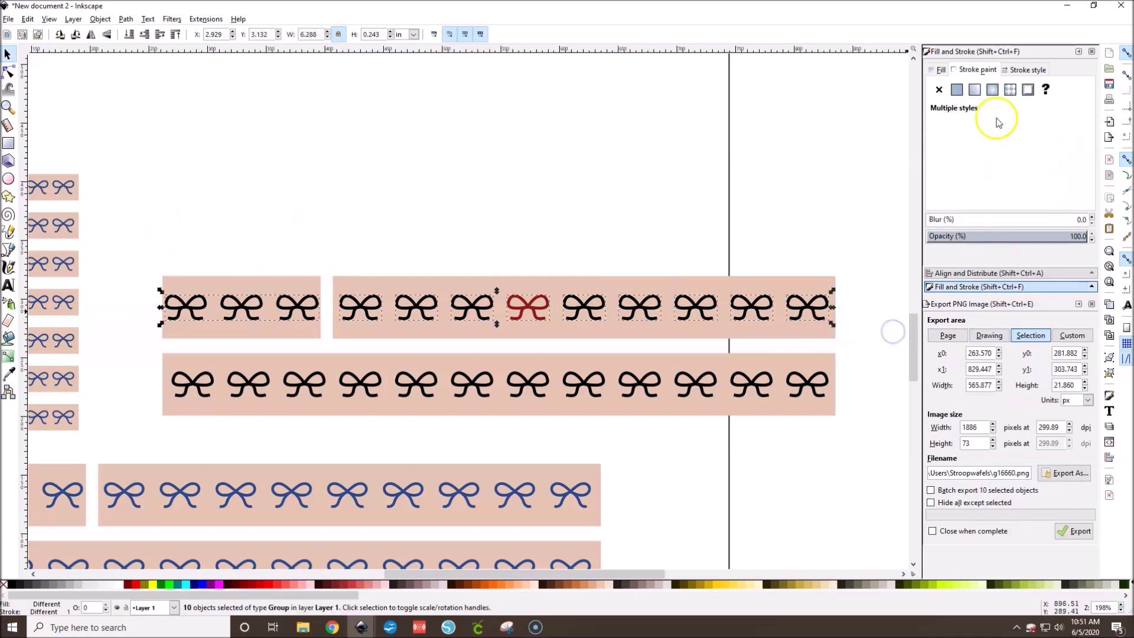
{"action": "left_click", "coordinate": [961, 91]}
{"action": "mouse_move", "coordinate": [1047, 171]}
{"action": "left_mouse_down"}
{"action": "mouse_move", "coordinate": [1030, 141]}
{"action": "mouse_move", "coordinate": [1024, 168]}
{"action": "mouse_move", "coordinate": [1003, 165]}
{"action": "left_mouse_up"}
{"action": "left_click", "coordinate": [561, 232]}
- Select the short and long upper strips and change their flat fill to light green
{"action": "left_click", "coordinate": [582, 285]}
{"action": "left_click", "coordinate": [244, 277], "text": "shift"}
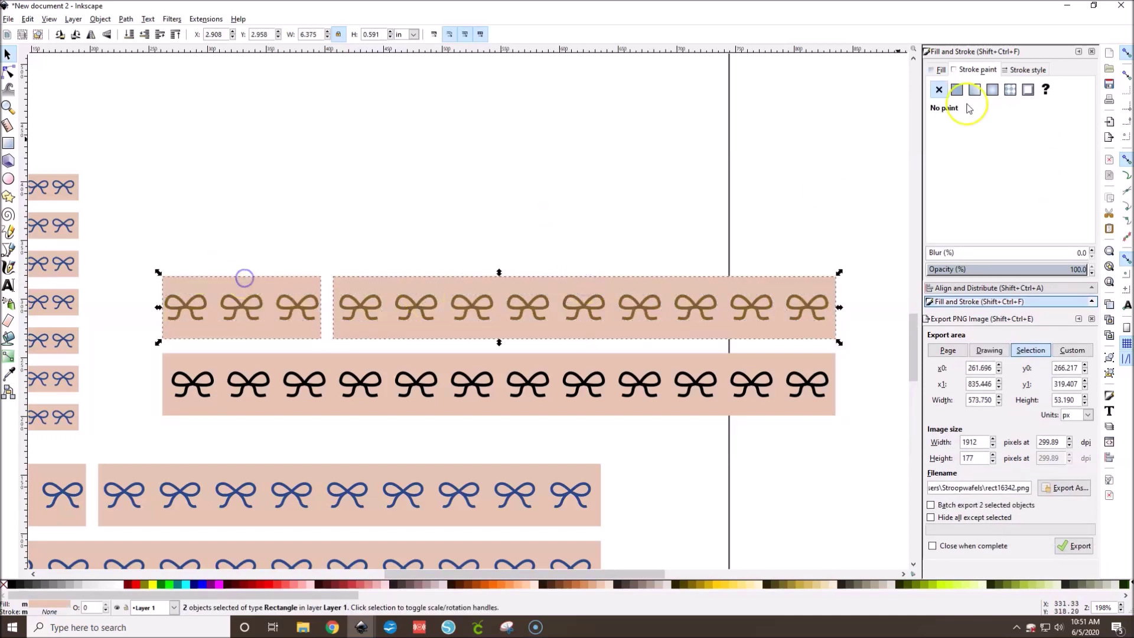
{"action": "left_click", "coordinate": [938, 70]}
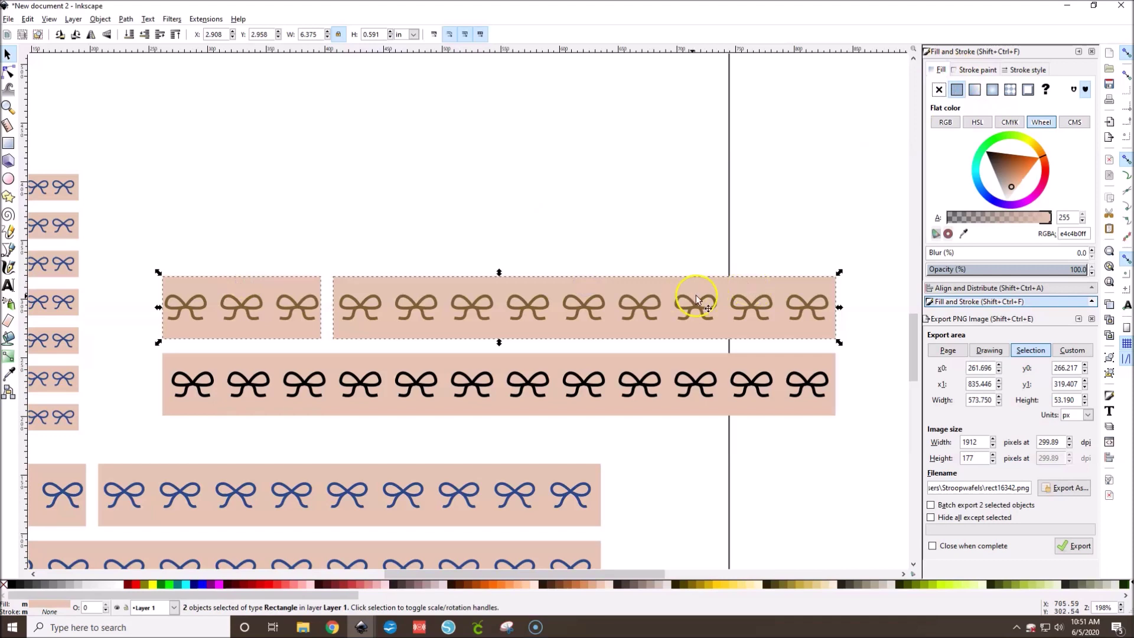
{"action": "left_click", "coordinate": [1007, 137]}
{"action": "left_click", "coordinate": [636, 198]}
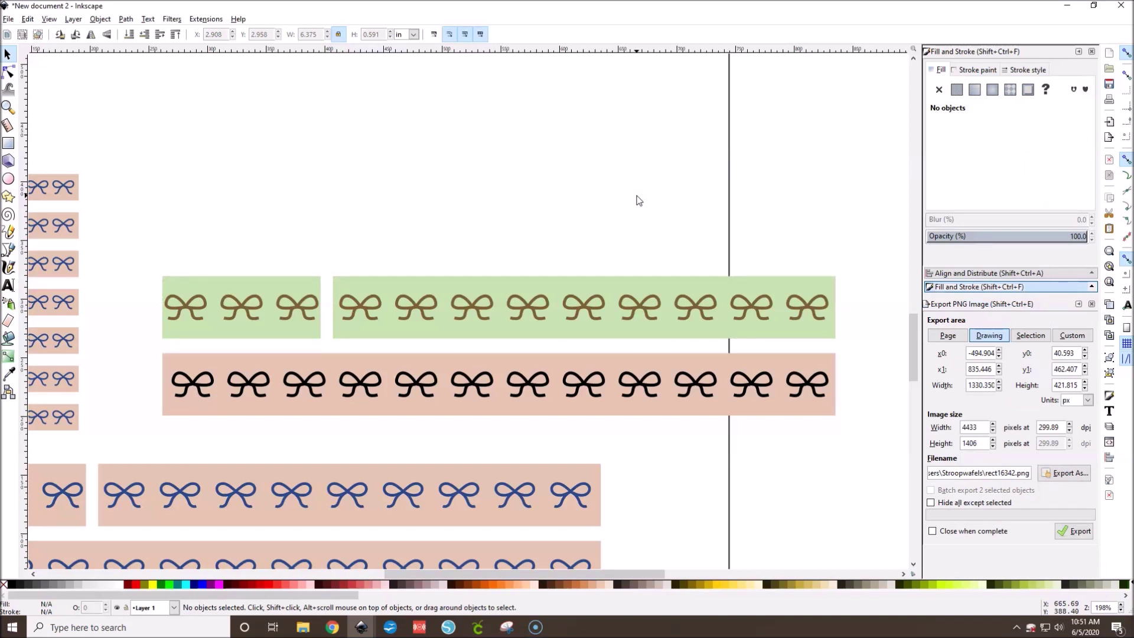
- Select all the bows on the two upper green strips and change their flat stroke colour to white
{"action": "left_click", "coordinate": [597, 296]}
{"action": "left_click", "coordinate": [329, 246]}
{"action": "left_click_drag", "start_coordinate": [141, 245], "coordinate": [848, 332]}
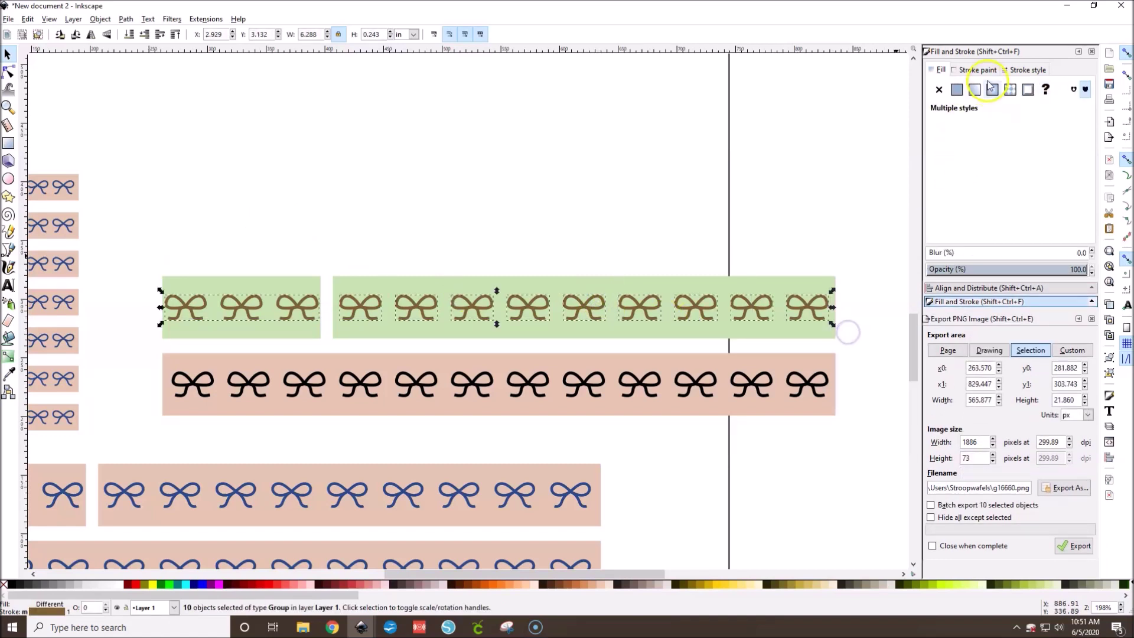
{"action": "left_click", "coordinate": [1015, 201]}
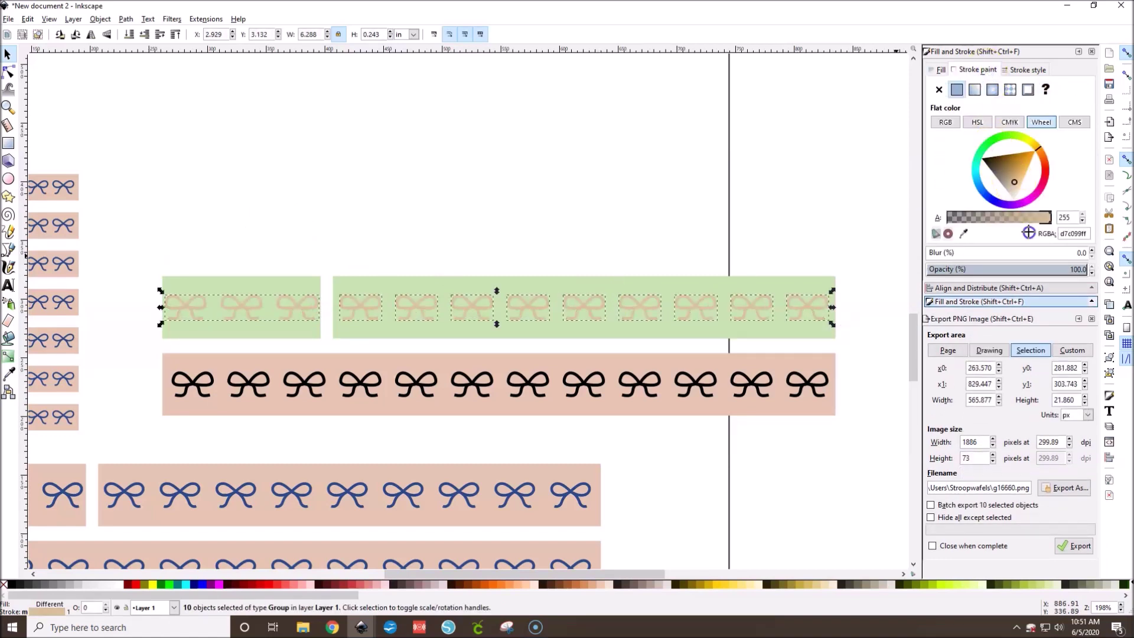
{"action": "left_click", "coordinate": [863, 169]}
- Select the short and long upper strips and change their flat fill from light green to a deeper green
{"action": "left_click", "coordinate": [658, 286]}
{"action": "left_click", "coordinate": [297, 277], "text": "shift"}
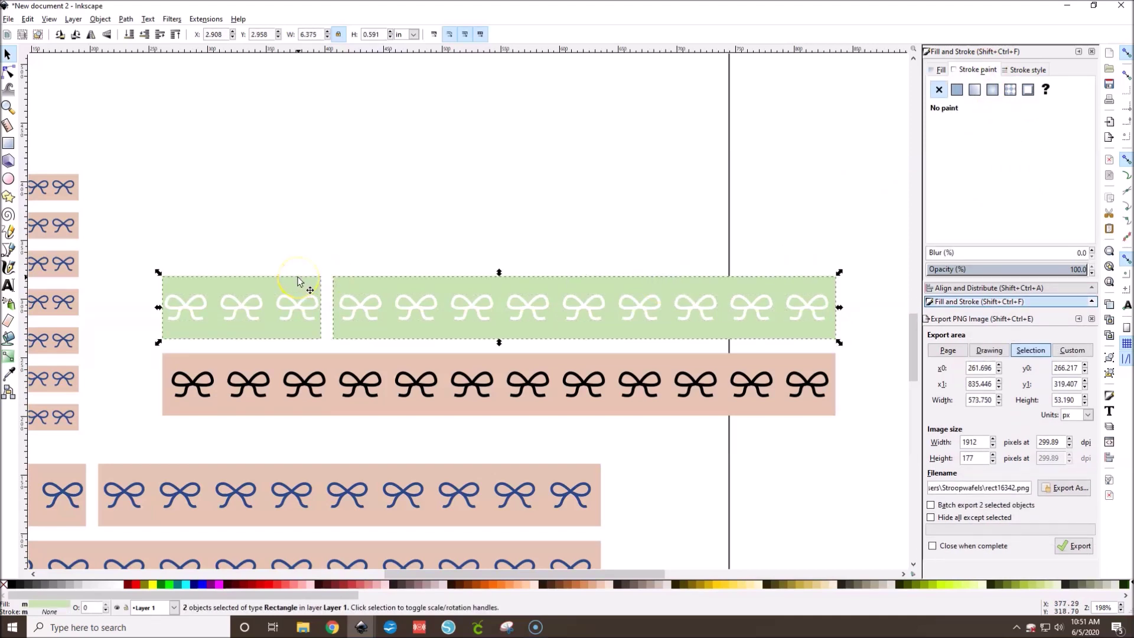
{"action": "left_click", "coordinate": [938, 71]}
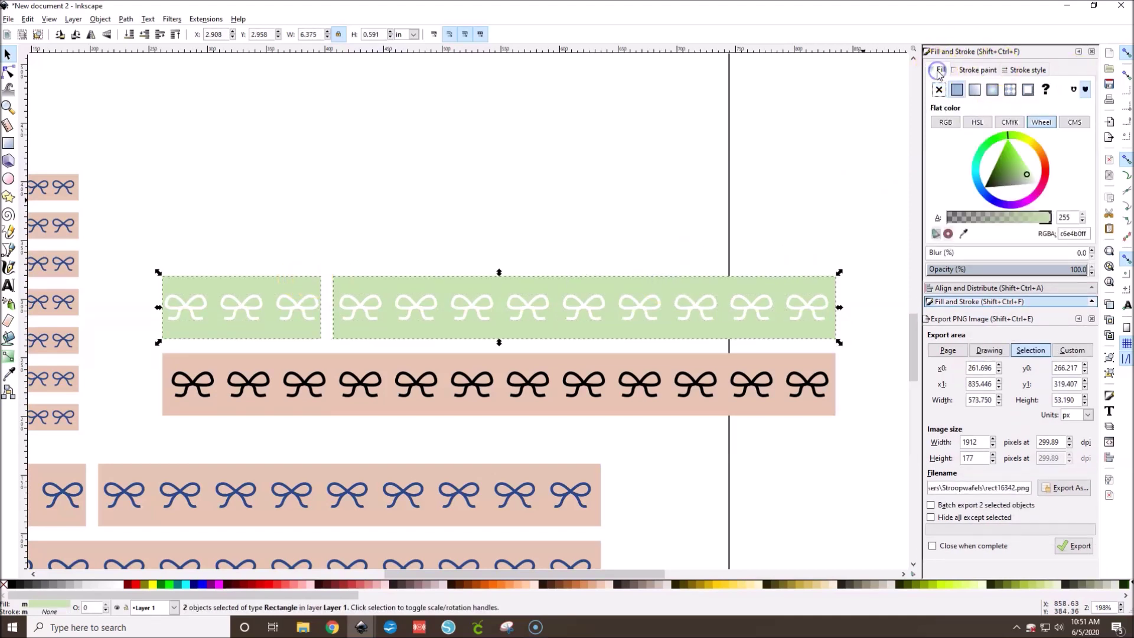
{"action": "left_click", "coordinate": [1004, 167]}
{"action": "left_click", "coordinate": [687, 170]}
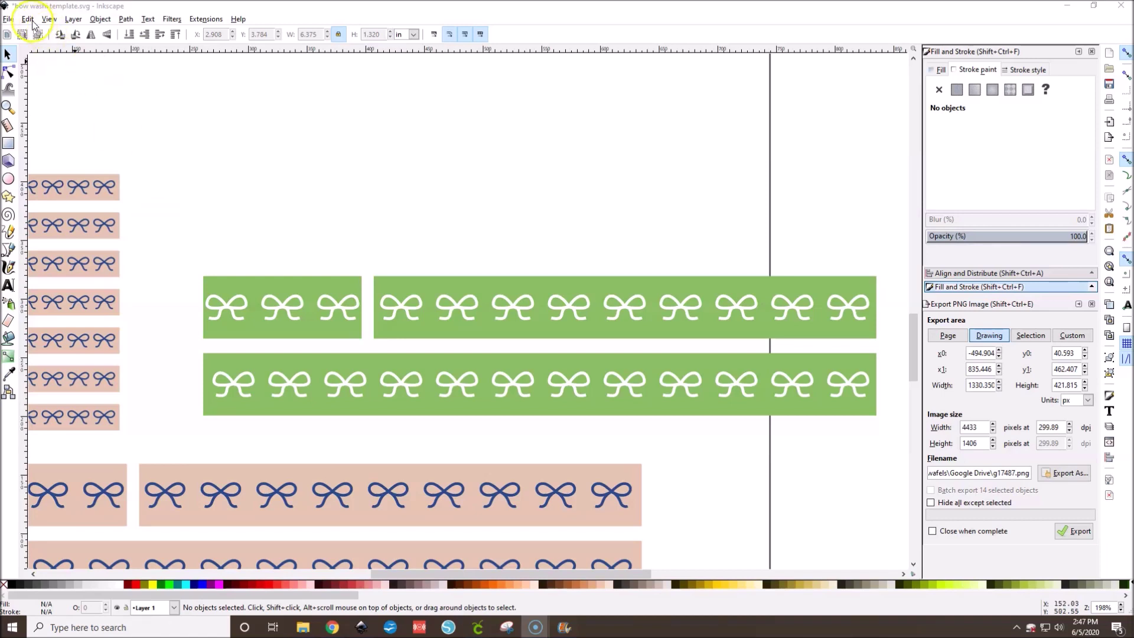
{"action": "left_click", "coordinate": [8, 20]}
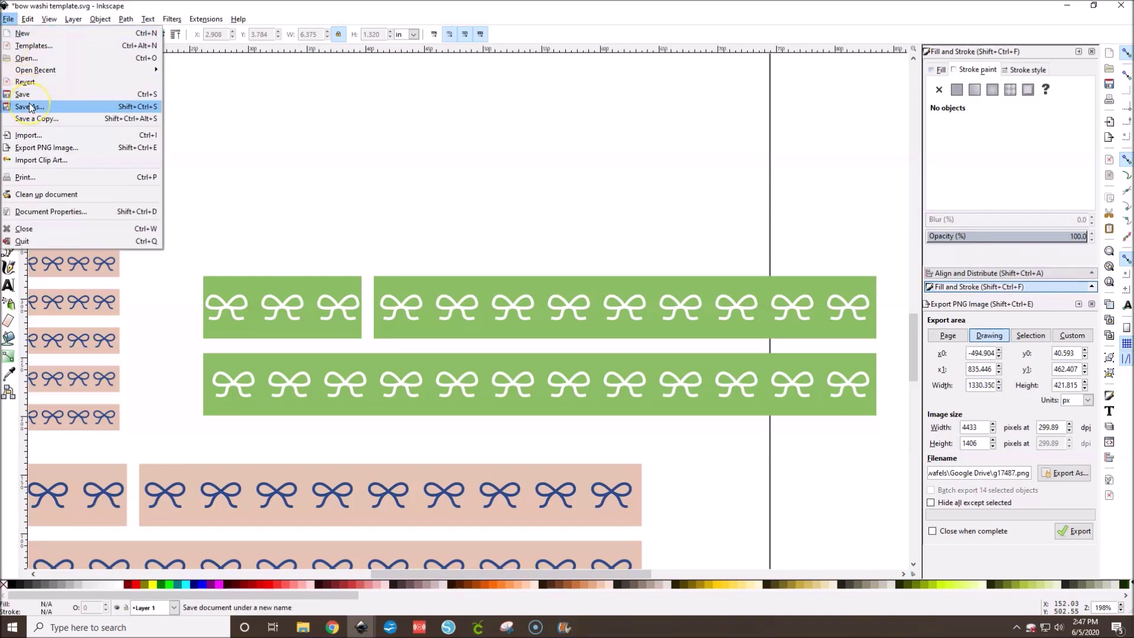
{"action": "left_click", "coordinate": [258, 120]}
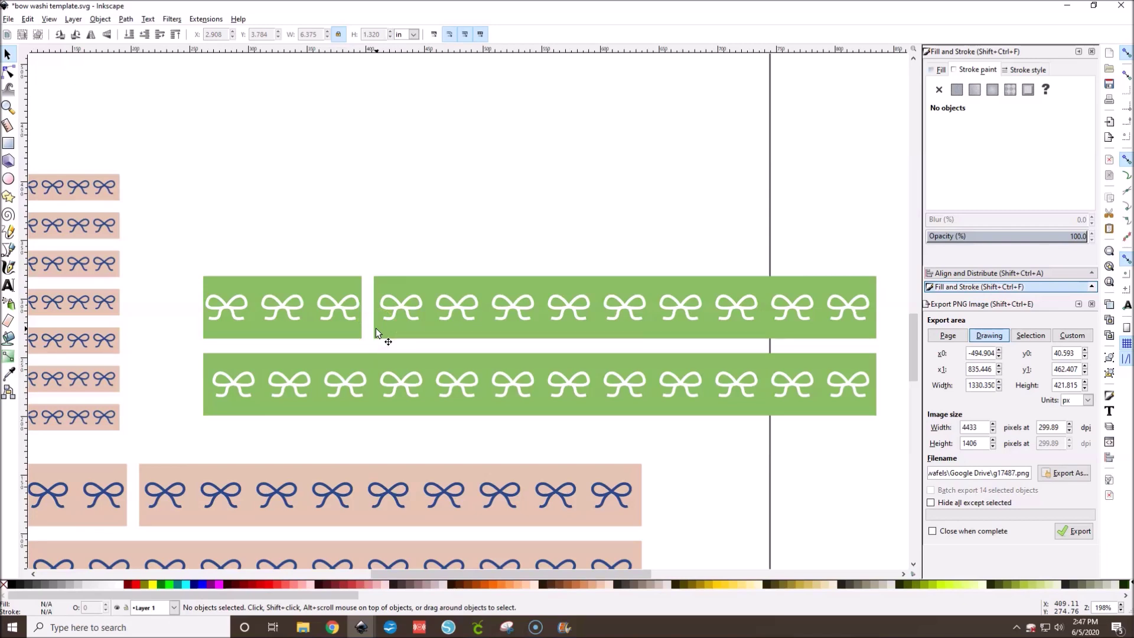
{"action": "left_click", "coordinate": [7, 20]}
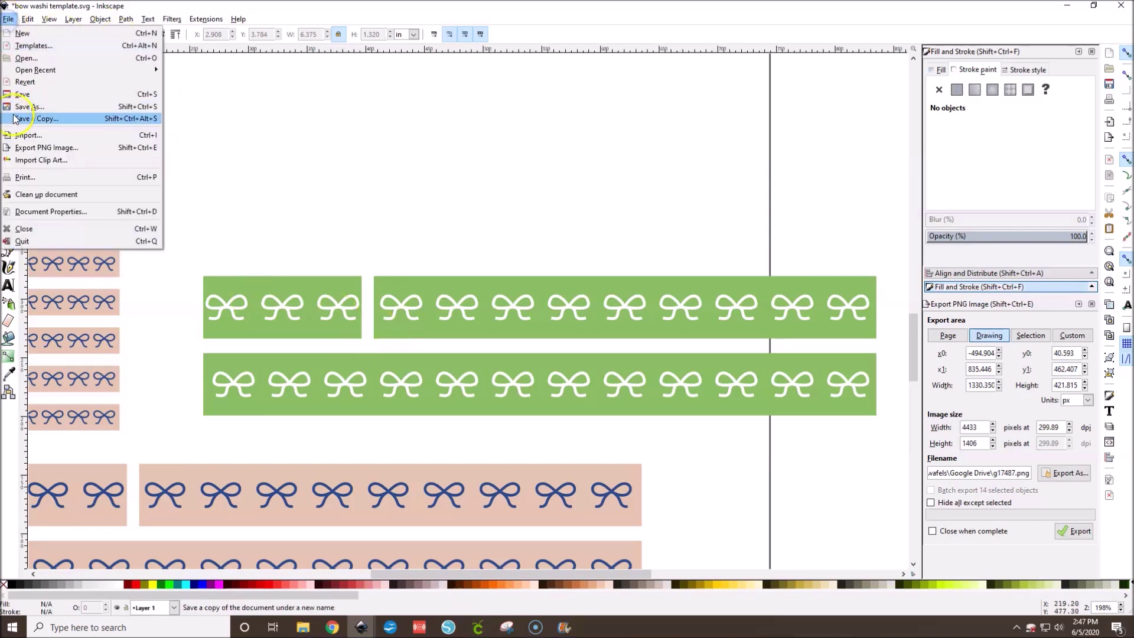
{"action": "left_click", "coordinate": [28, 107]}
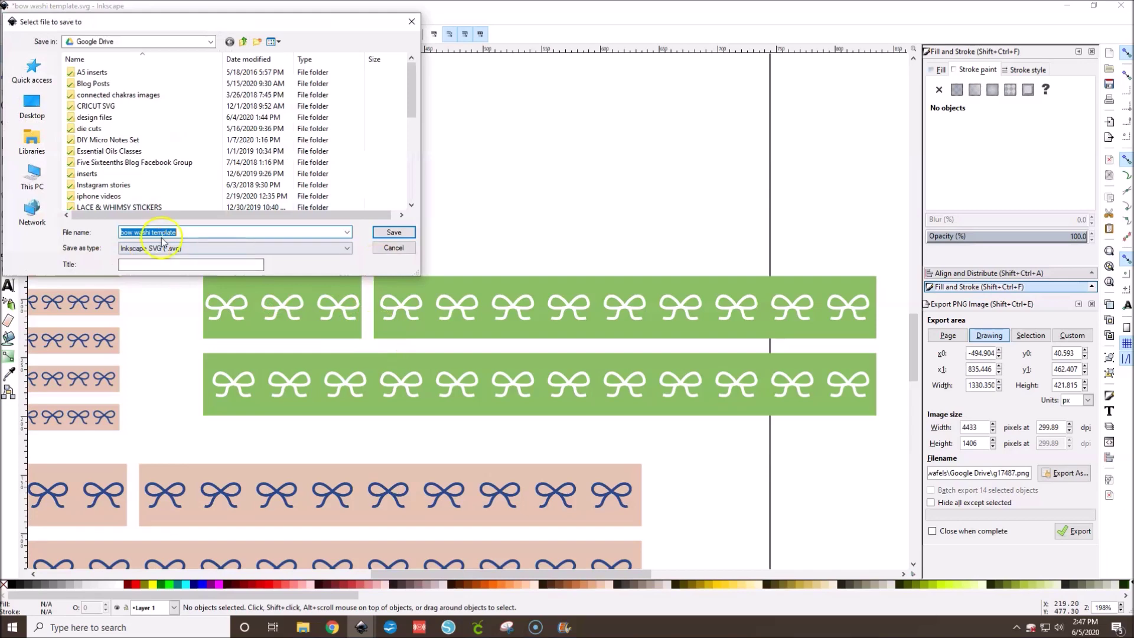
{"action": "left_click", "coordinate": [403, 247]}
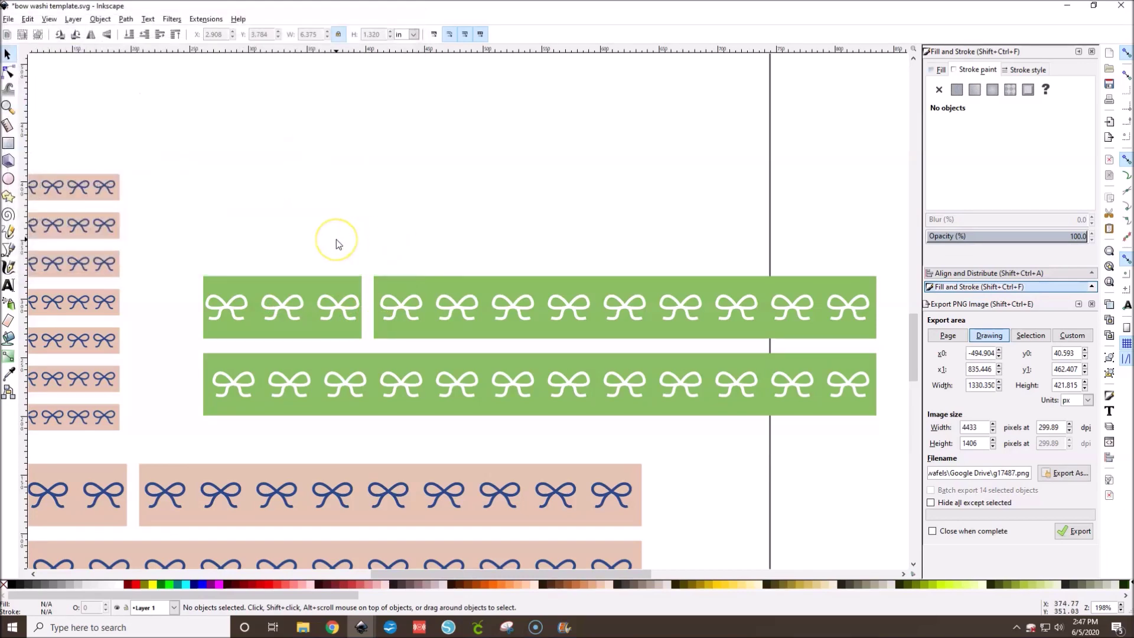
- Duplicate the whole set of green bow strips and move the copy up about 1.56 in, clear of the original set
{"action": "left_click_drag", "start_coordinate": [184, 231], "coordinate": [898, 461]}
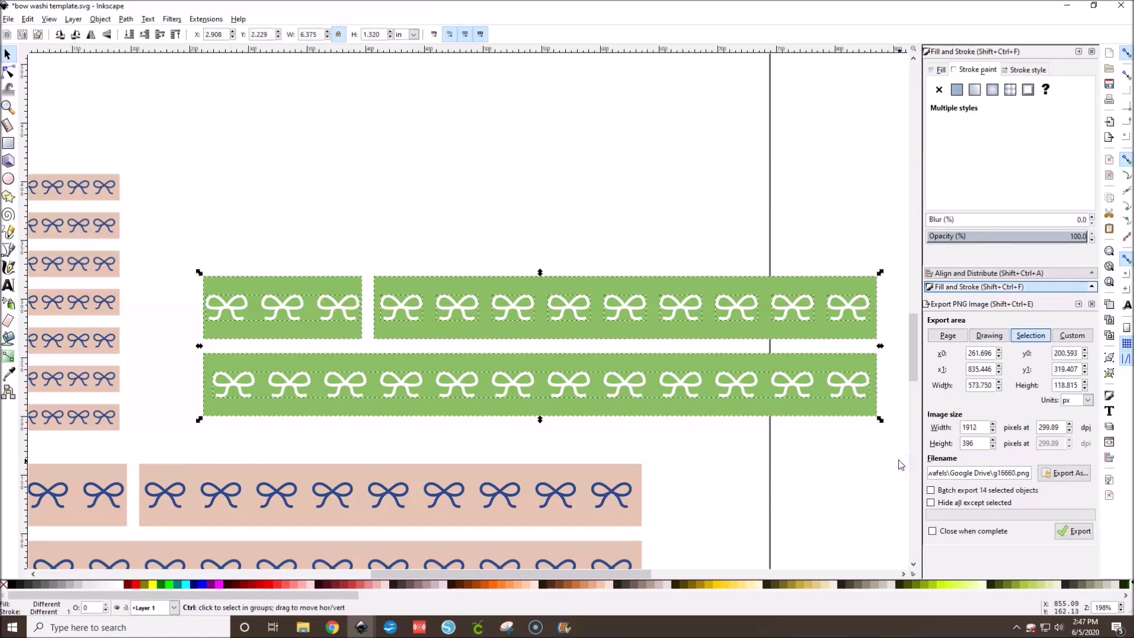
{"action": "key", "text": "ctrl+d"}
{"action": "key", "text": "shift+Up"}
{"action": "key", "text": "shift+Up"}
{"action": "key", "text": "shift+Up"}
{"action": "key", "text": "shift+Up"}
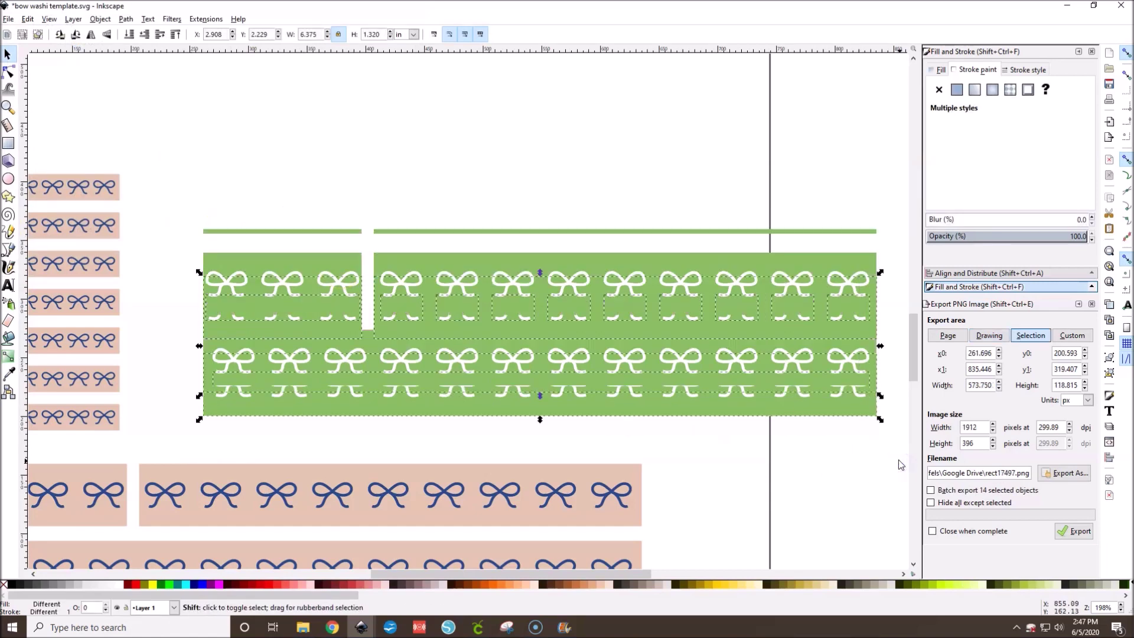
{"action": "key", "text": "shift+Up"}
{"action": "key", "text": "shift+Up"}
{"action": "key", "text": "shift+Up"}
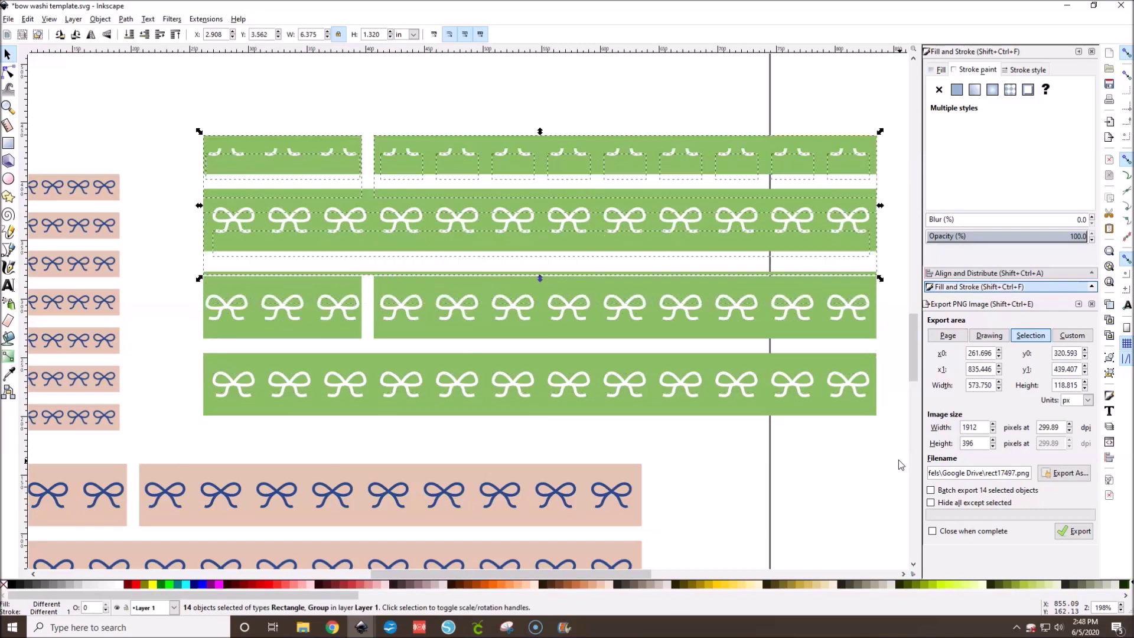
{"action": "left_click", "coordinate": [885, 401]}
- Select the three background strips of the duplicated set and change their flat fill to muted red, bf6e61ff
{"action": "left_click", "coordinate": [837, 250]}
{"action": "left_click", "coordinate": [797, 176], "text": "shift"}
{"action": "left_click", "coordinate": [314, 173], "text": "shift"}
{"action": "left_click", "coordinate": [939, 70]}
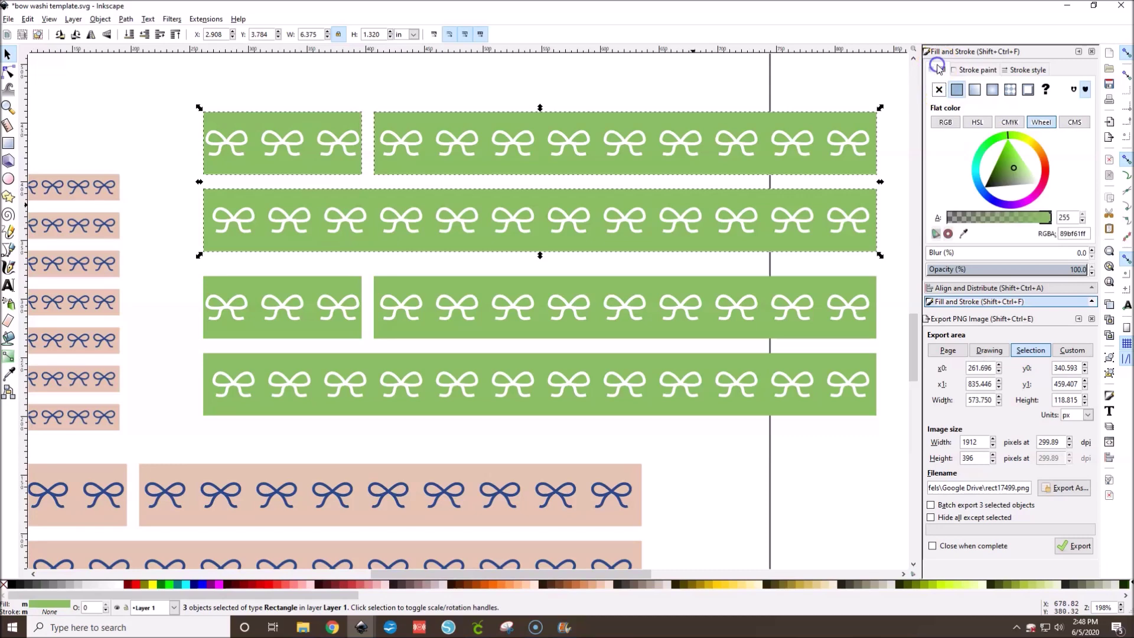
{"action": "left_click", "coordinate": [1045, 169]}
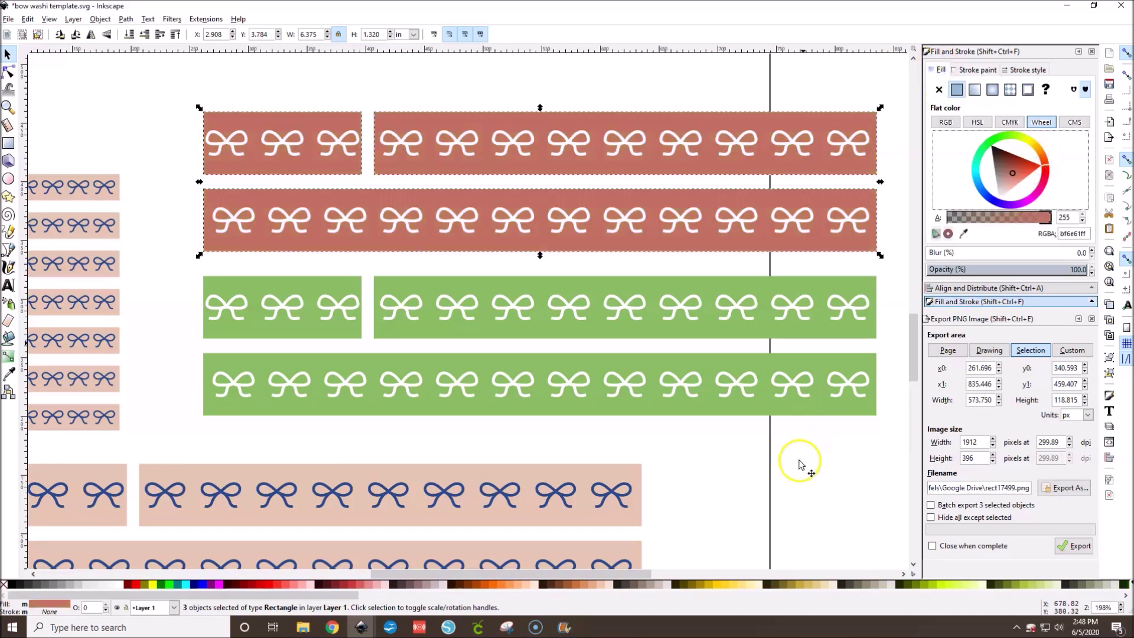
{"action": "left_click", "coordinate": [804, 483]}
- Select the green strips with their bows and export the selection as a PNG named green washi in the Google Drive folder
{"action": "scroll", "coordinate": [524, 270], "scroll_direction": "up", "scroll_amount": 3}
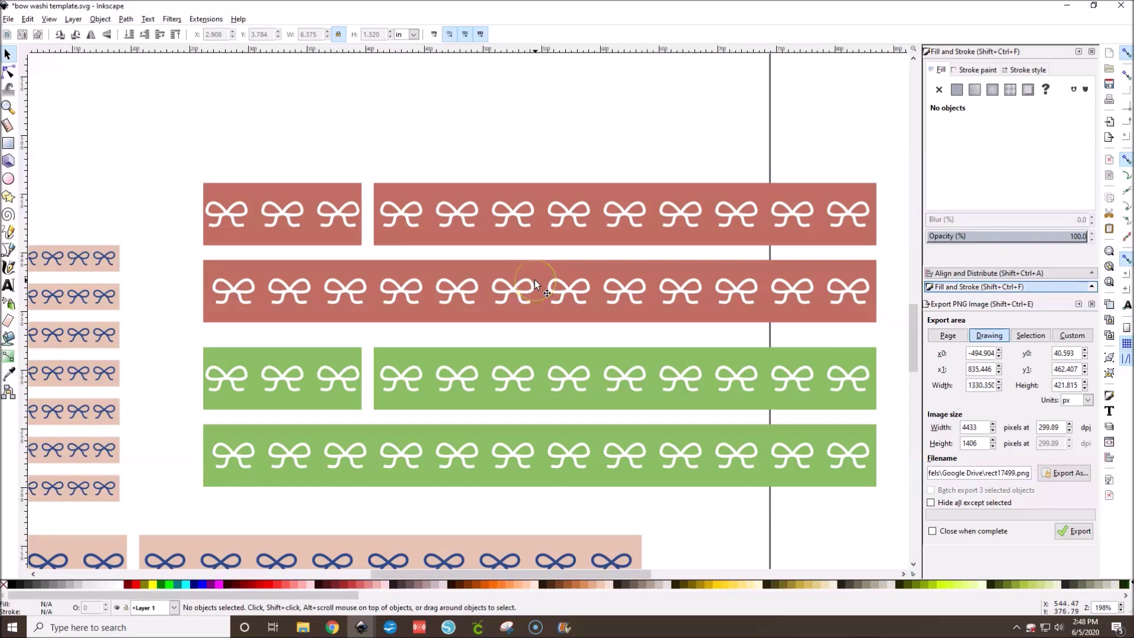
{"action": "left_click_drag", "start_coordinate": [179, 336], "coordinate": [895, 508]}
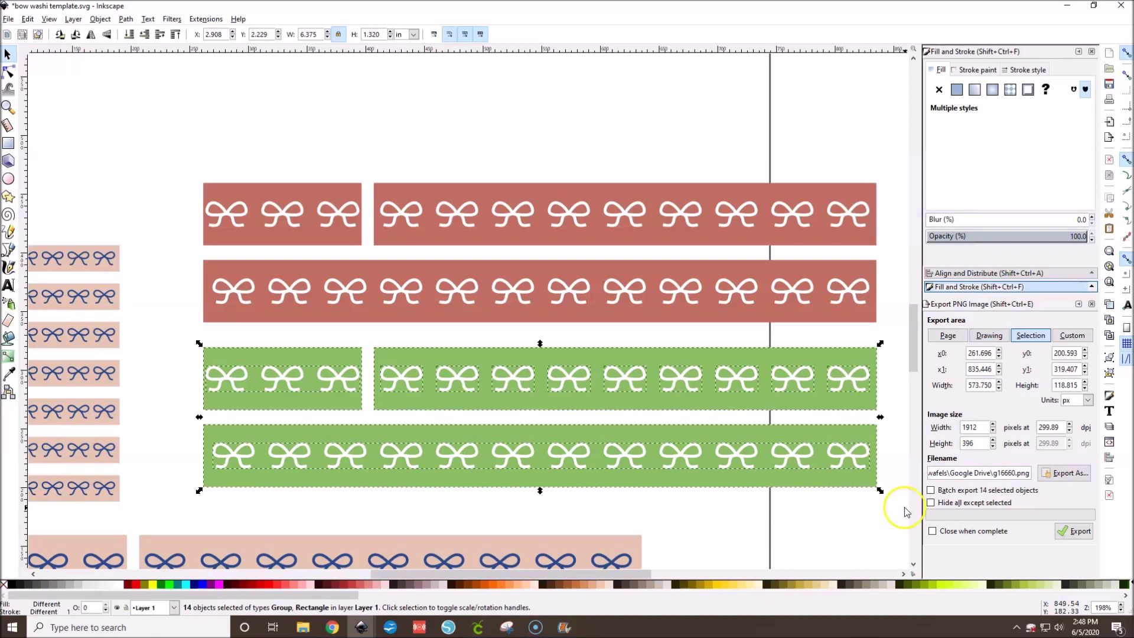
{"action": "left_click", "coordinate": [9, 20]}
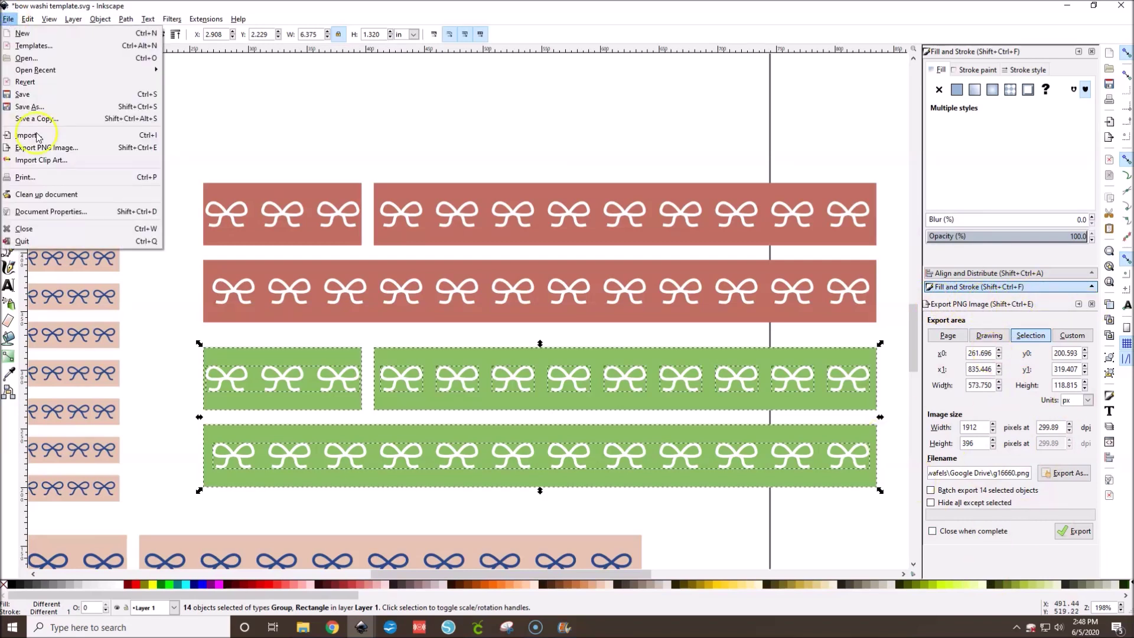
{"action": "left_click", "coordinate": [52, 147]}
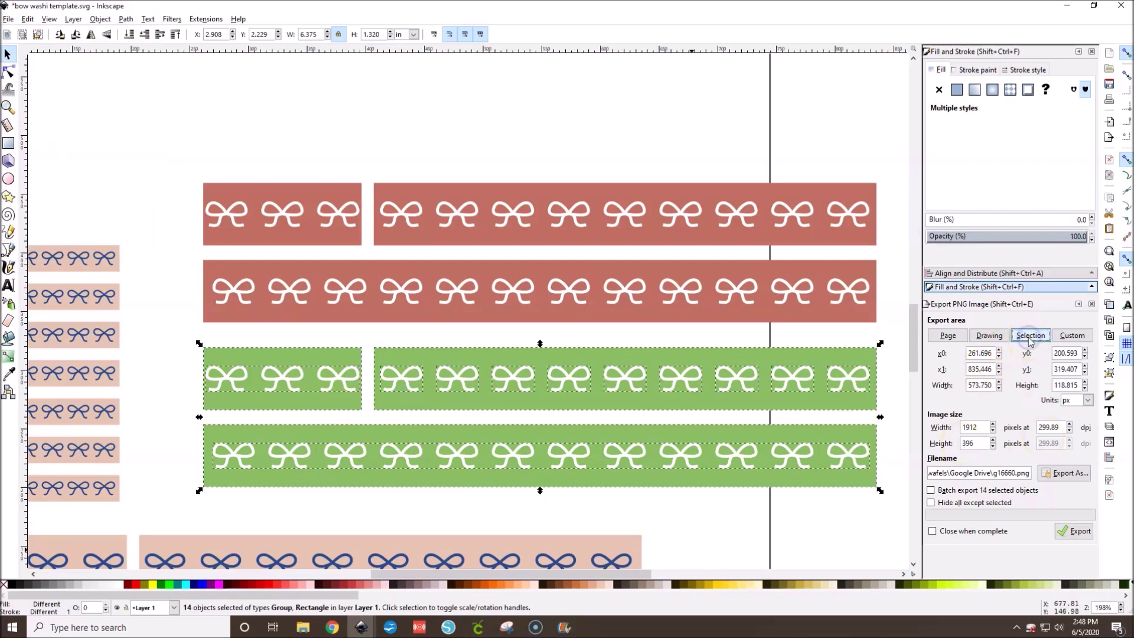
{"action": "left_click", "coordinate": [1049, 477]}
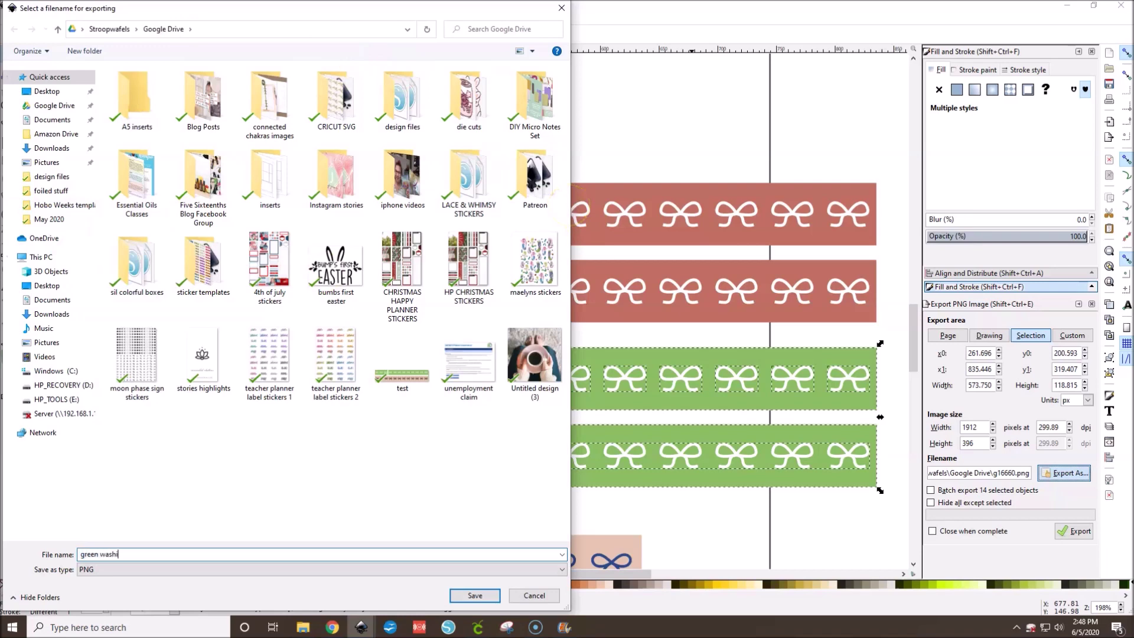
{"action": "key", "text": "Return"}
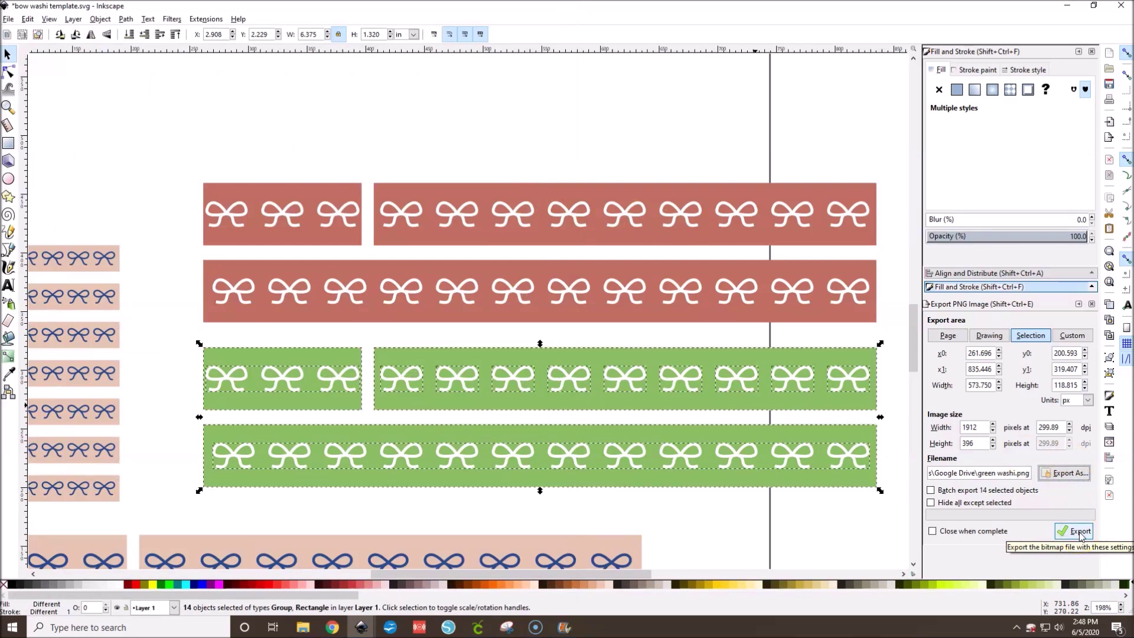
{"action": "left_click", "coordinate": [1079, 533]}
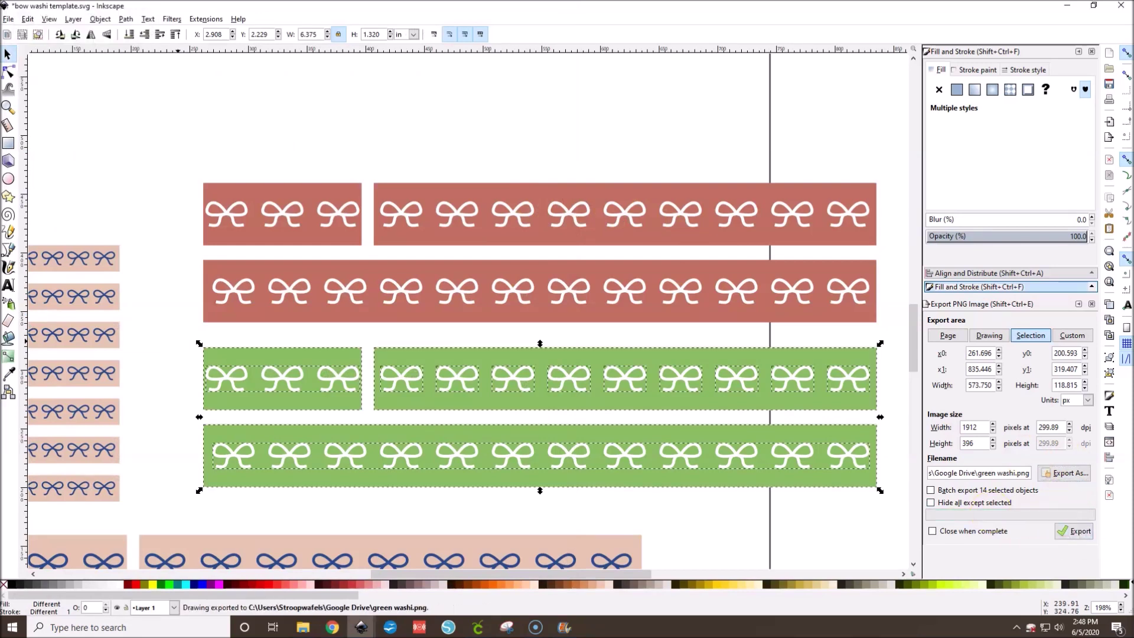
- Switch to Cricut Design Space and load the green washi PNG as a new image upload
{"action": "left_click", "coordinate": [478, 631]}
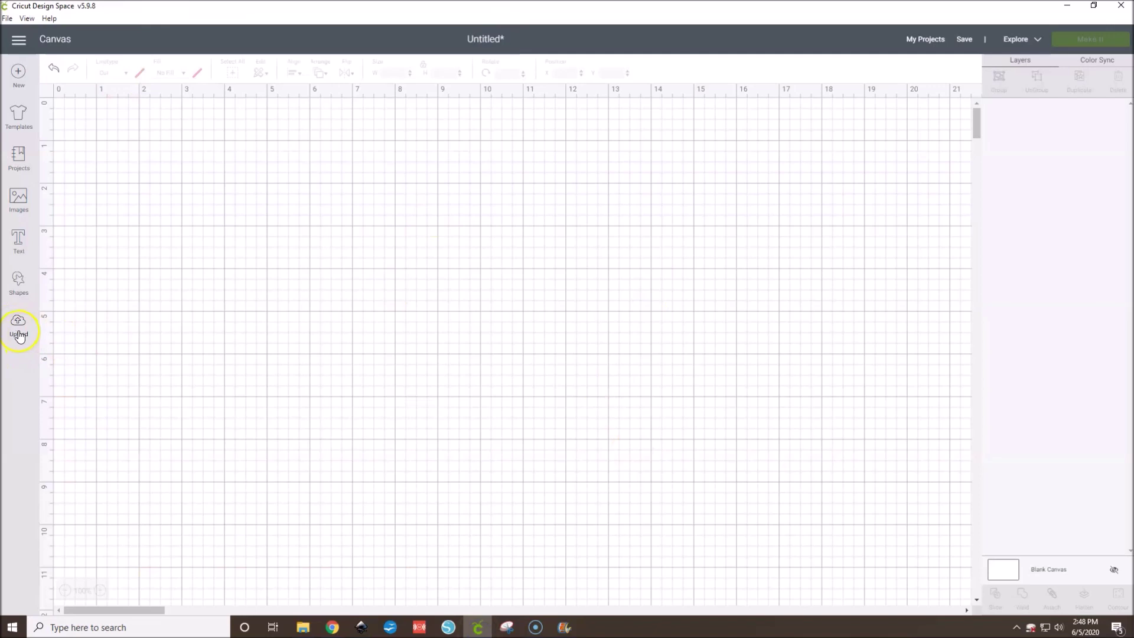
{"action": "left_click", "coordinate": [19, 334]}
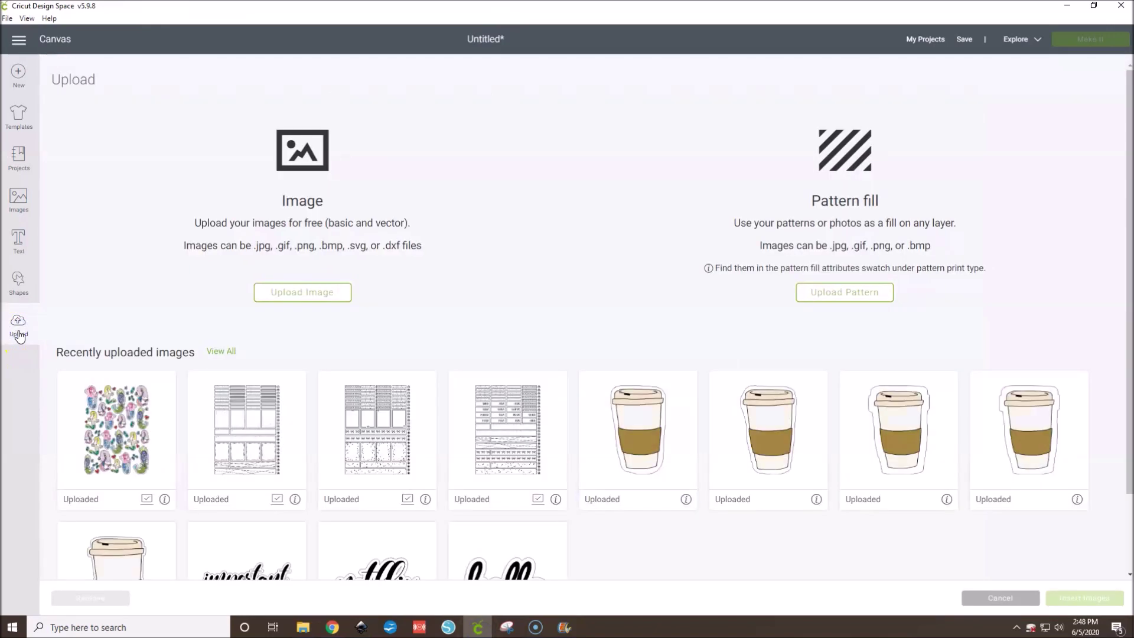
{"action": "left_click", "coordinate": [297, 297]}
{"action": "left_click", "coordinate": [604, 318]}
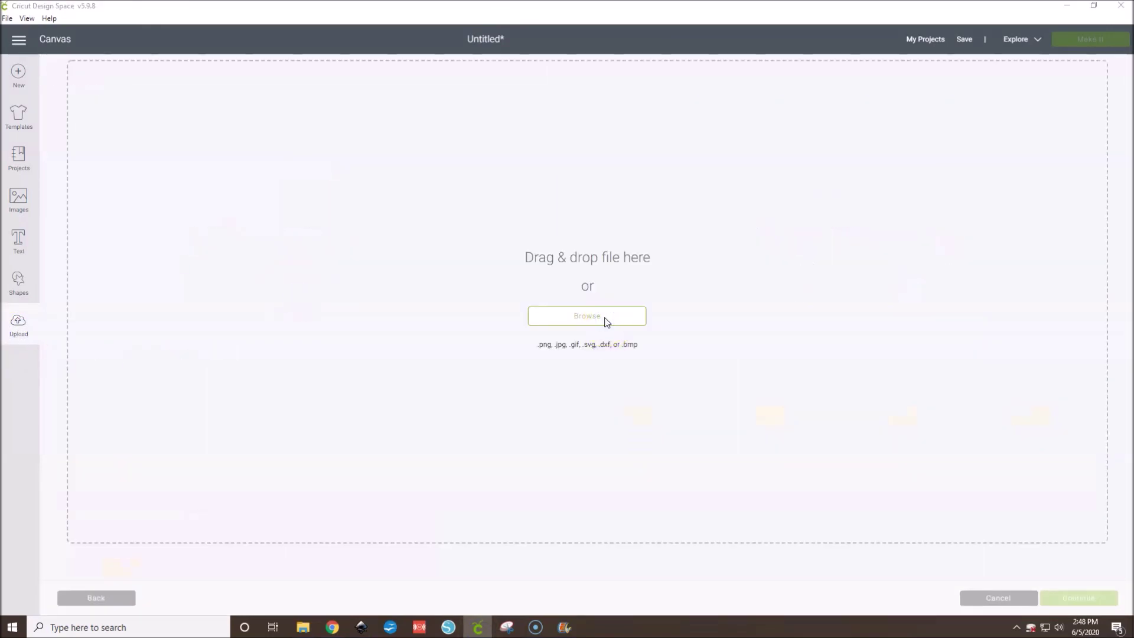
{"action": "left_click", "coordinate": [167, 295]}
{"action": "type", "text": "gren"}
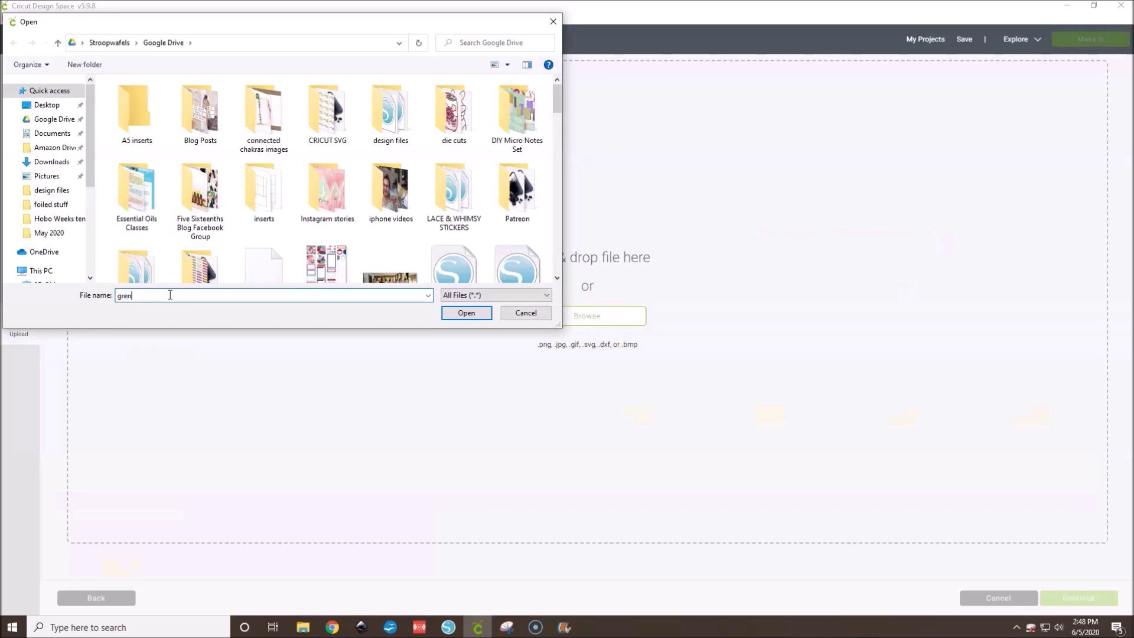
{"action": "key", "text": "Down"}
{"action": "key", "text": "Return"}
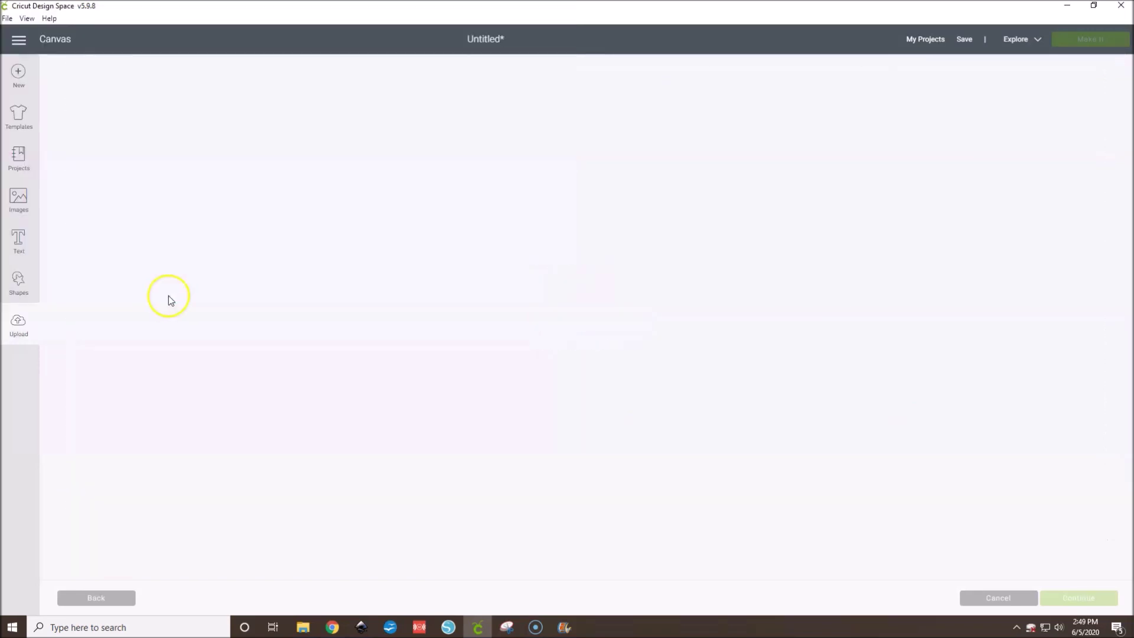
- Set the image type to Complex, erase nothing, and save the upload as a Print Then Cut image named green washi
{"action": "left_click", "coordinate": [792, 315]}
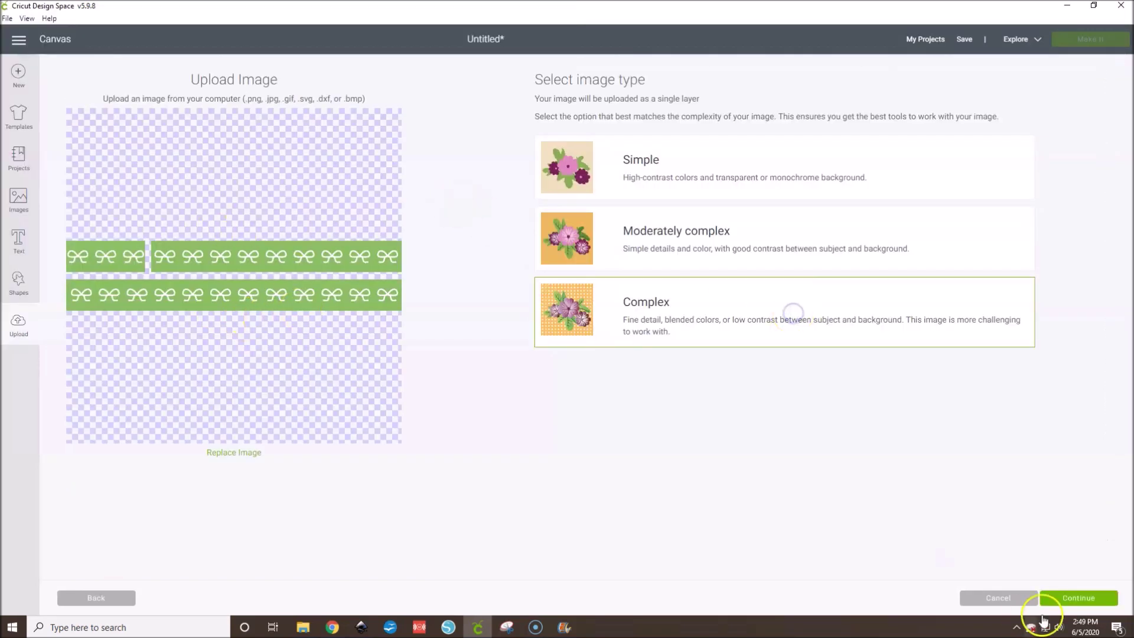
{"action": "left_click", "coordinate": [1063, 598]}
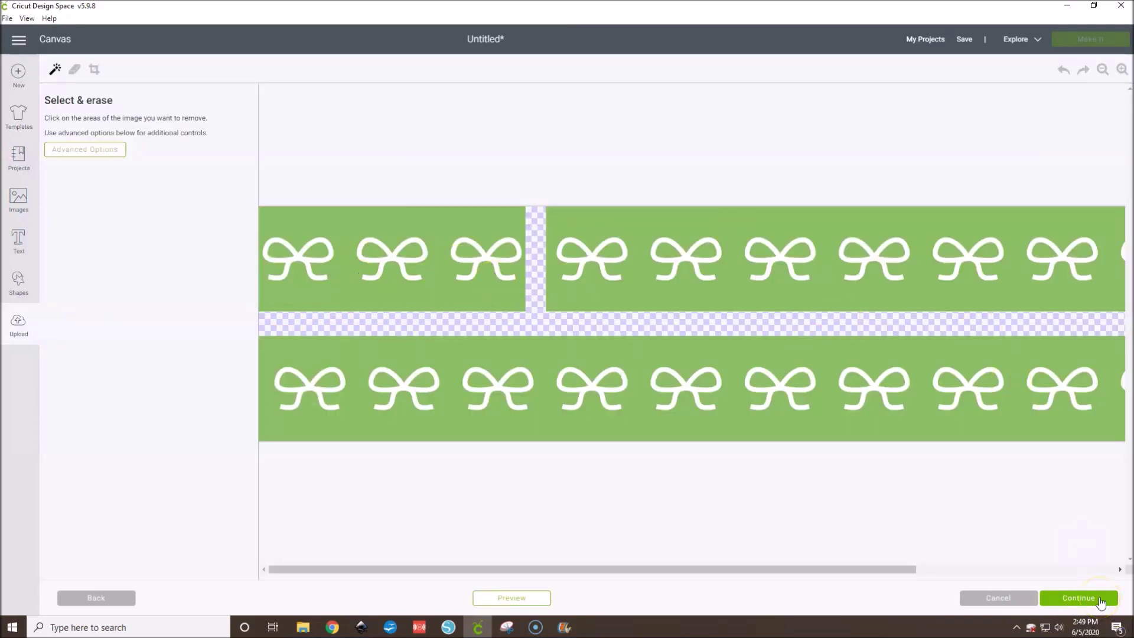
{"action": "left_click", "coordinate": [1078, 598]}
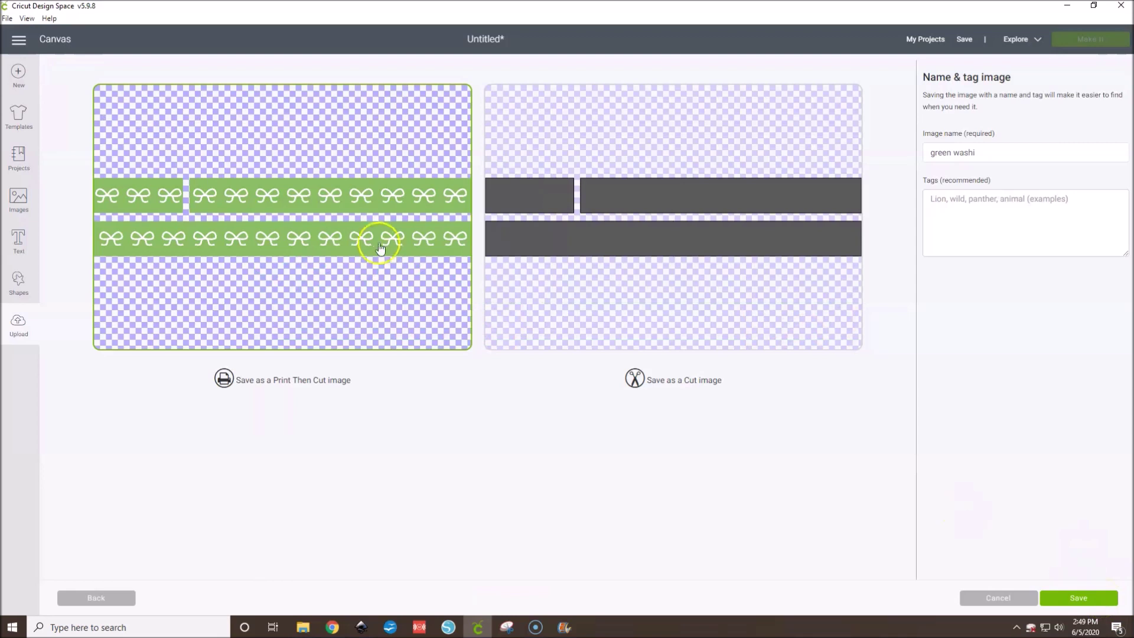
{"action": "left_click", "coordinate": [1078, 598]}
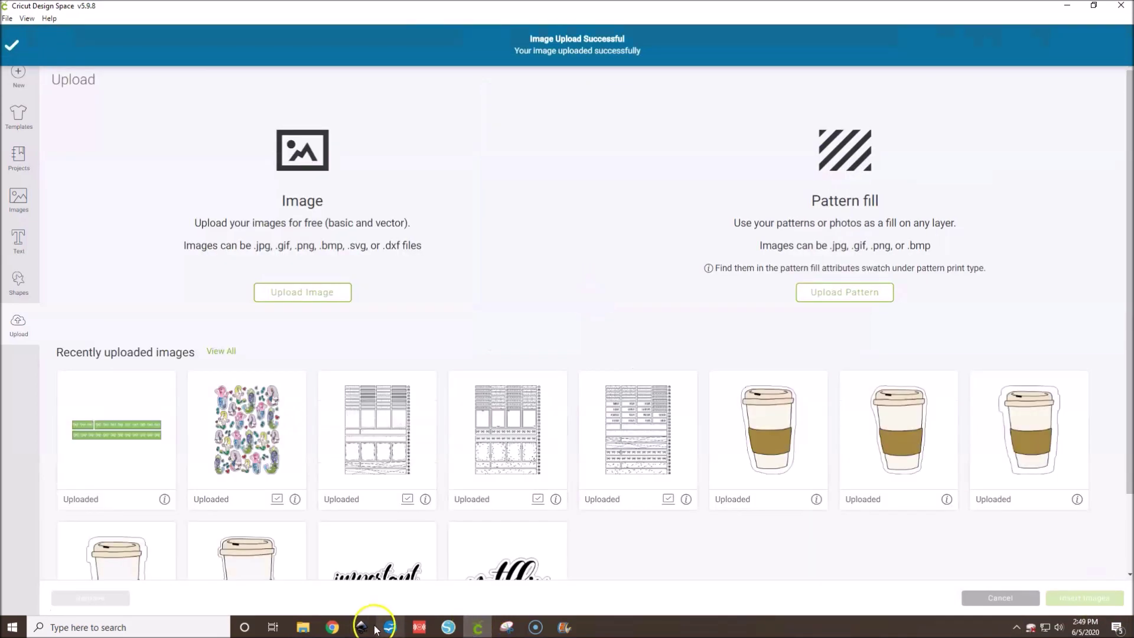
- Switch back to Inkscape and check the selected green strips' width and height in feet and in inches
{"action": "mouse_move", "coordinate": [362, 625]}
{"action": "left_click", "coordinate": [409, 583]}
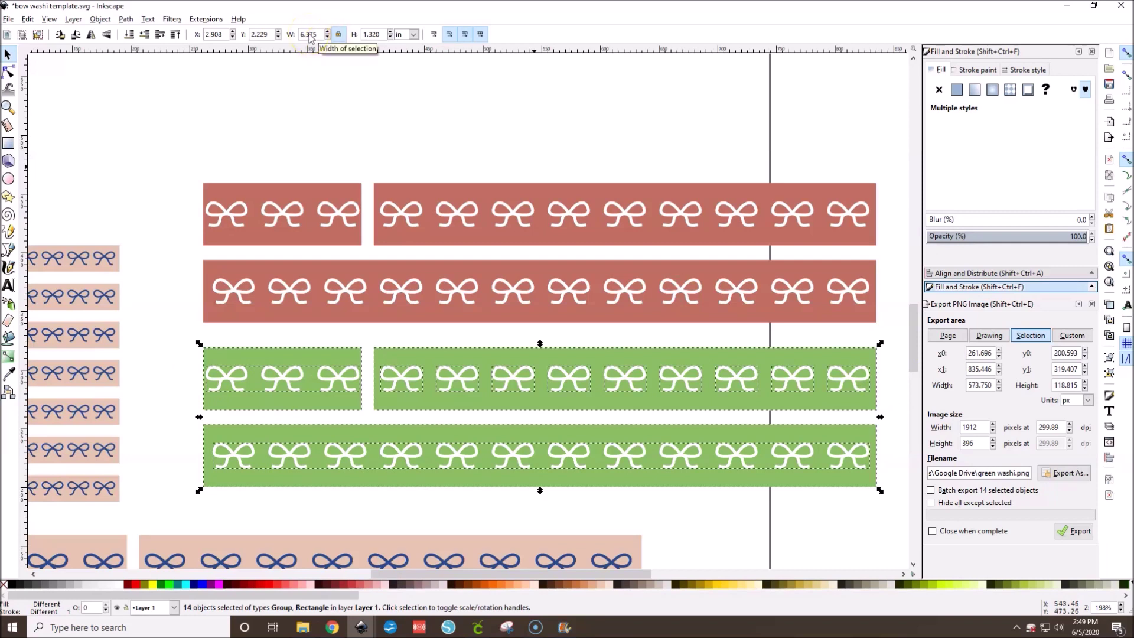
{"action": "left_click", "coordinate": [412, 35]}
{"action": "left_click", "coordinate": [411, 35]}
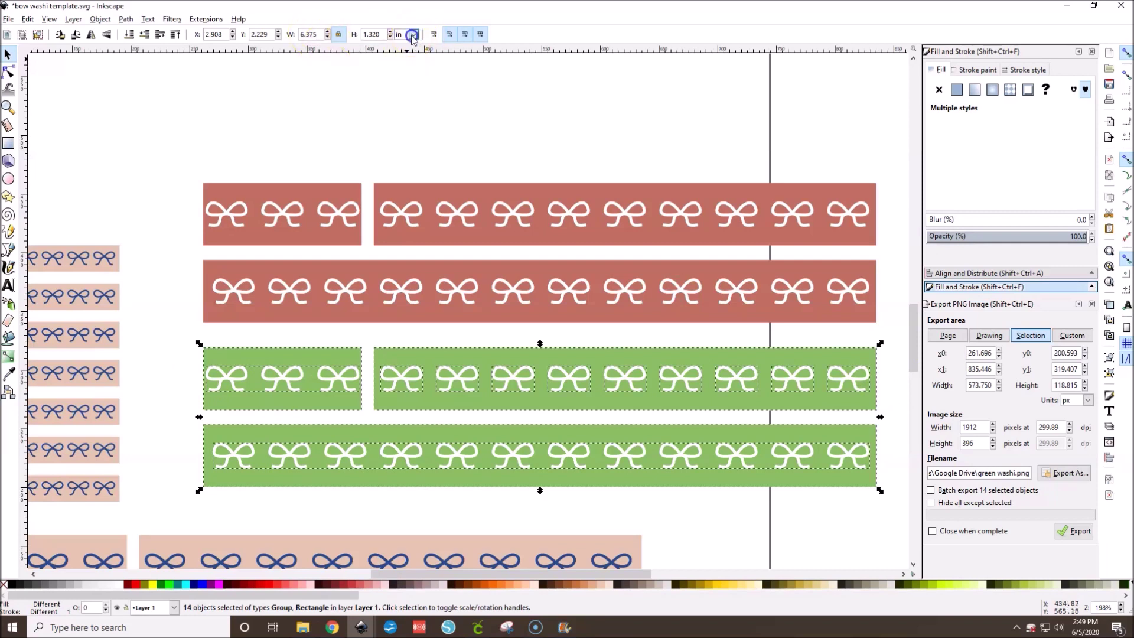
{"action": "left_click", "coordinate": [412, 35]}
{"action": "left_click", "coordinate": [401, 143]}
{"action": "left_click", "coordinate": [412, 35]}
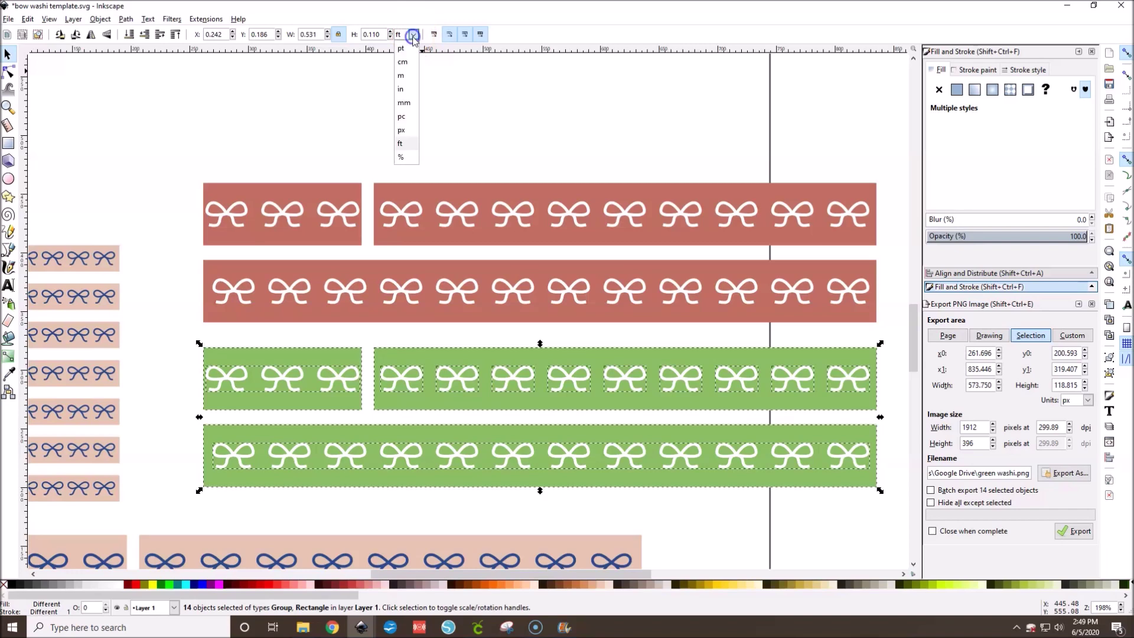
{"action": "left_click", "coordinate": [404, 89]}
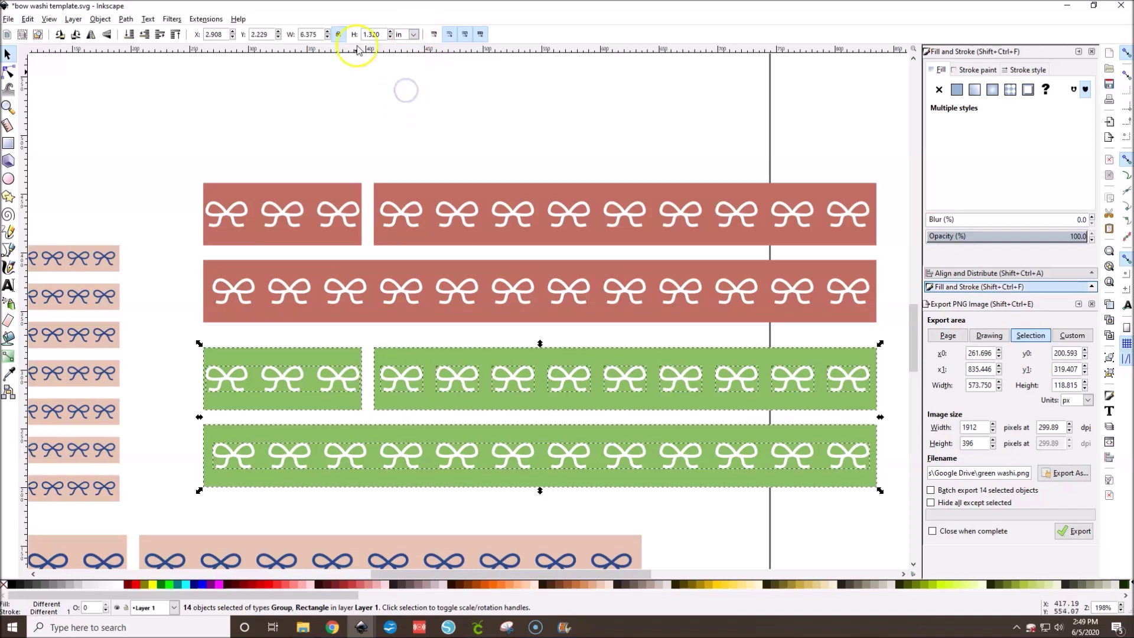
- Switch to Cricut Design Space, insert the uploaded green washi image on the canvas, and set its width to 6.375 in with proportions locked
{"action": "left_click", "coordinate": [1063, 9]}
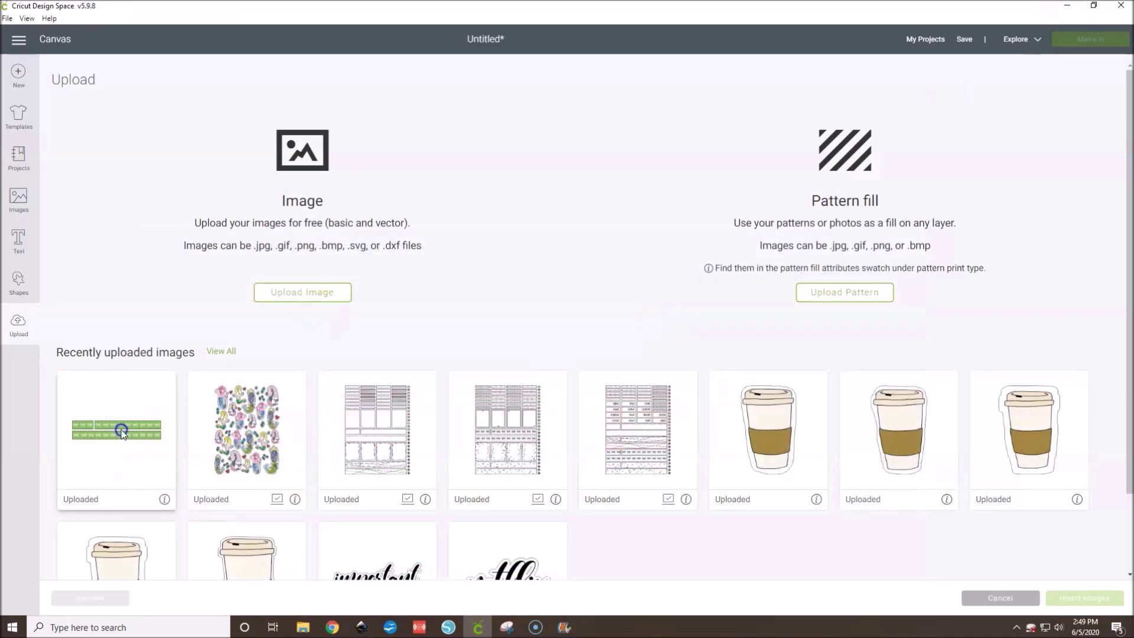
{"action": "left_click", "coordinate": [122, 433]}
{"action": "left_click", "coordinate": [1084, 598]}
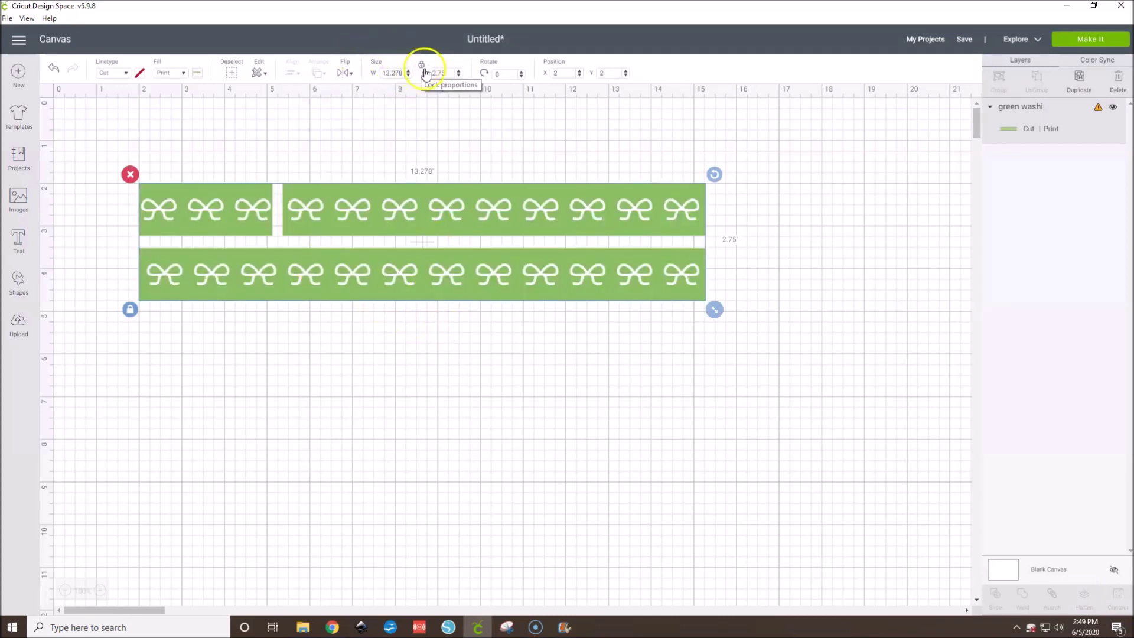
{"action": "left_click", "coordinate": [398, 73]}
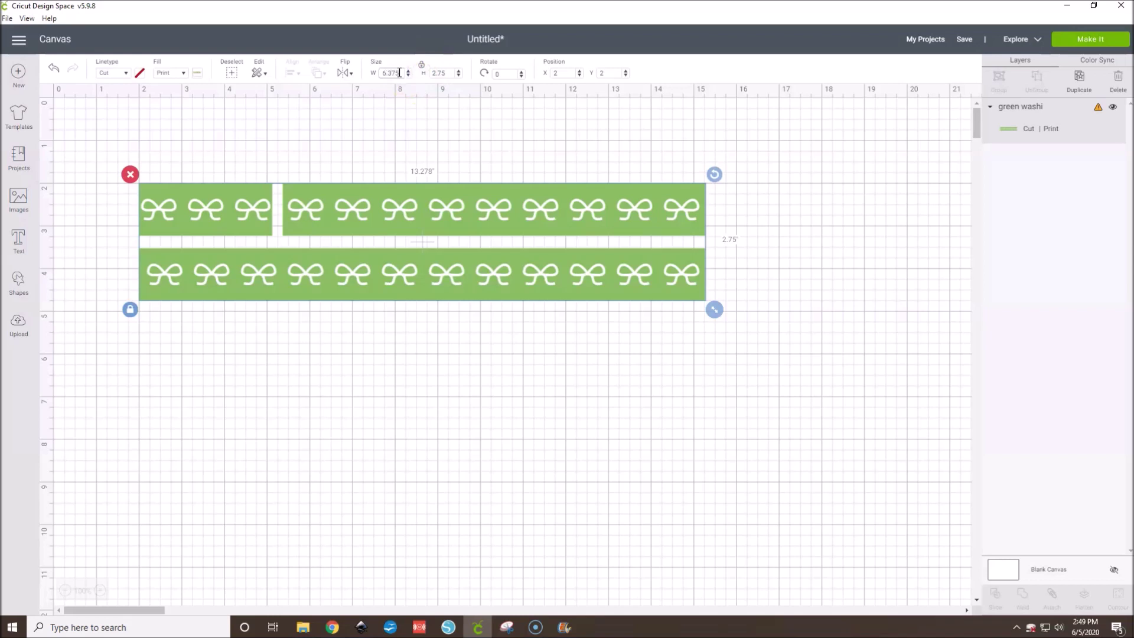
{"action": "key", "text": "Return"}
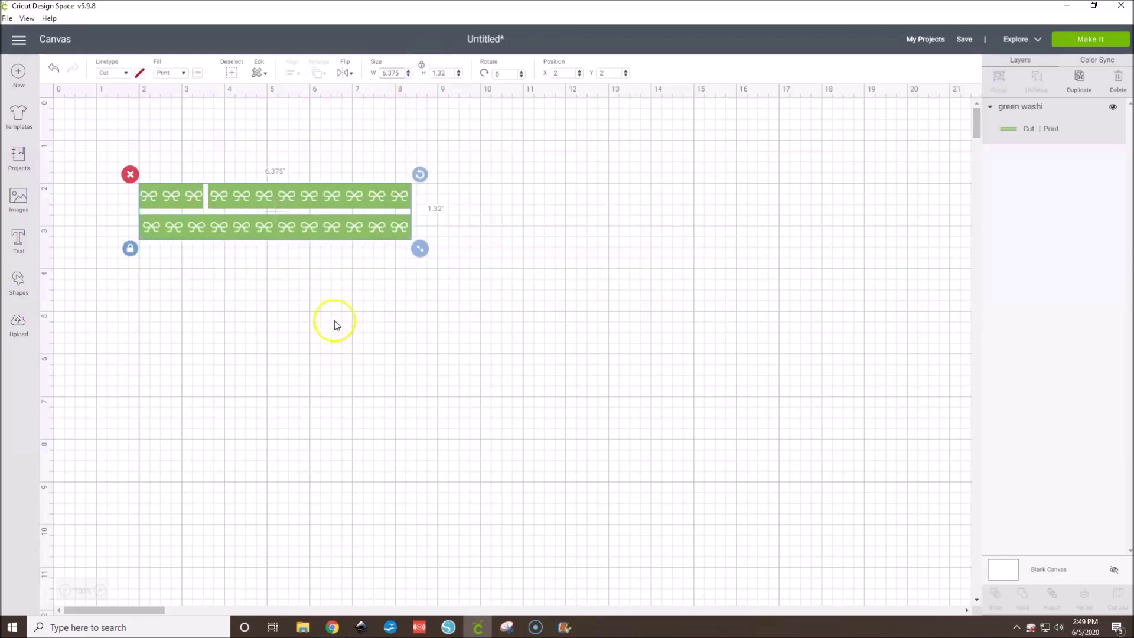
- Send the green washi project to mat preparation and apply 6 project copies
{"action": "left_click", "coordinate": [1110, 46]}
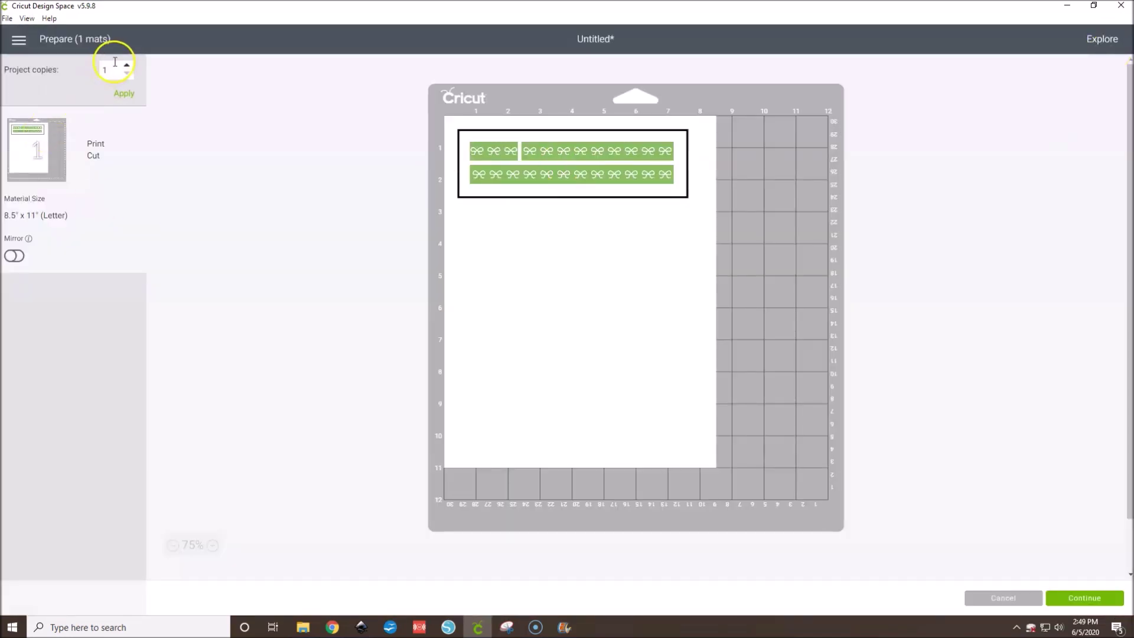
{"action": "left_click", "coordinate": [126, 66]}
{"action": "left_click", "coordinate": [124, 93]}
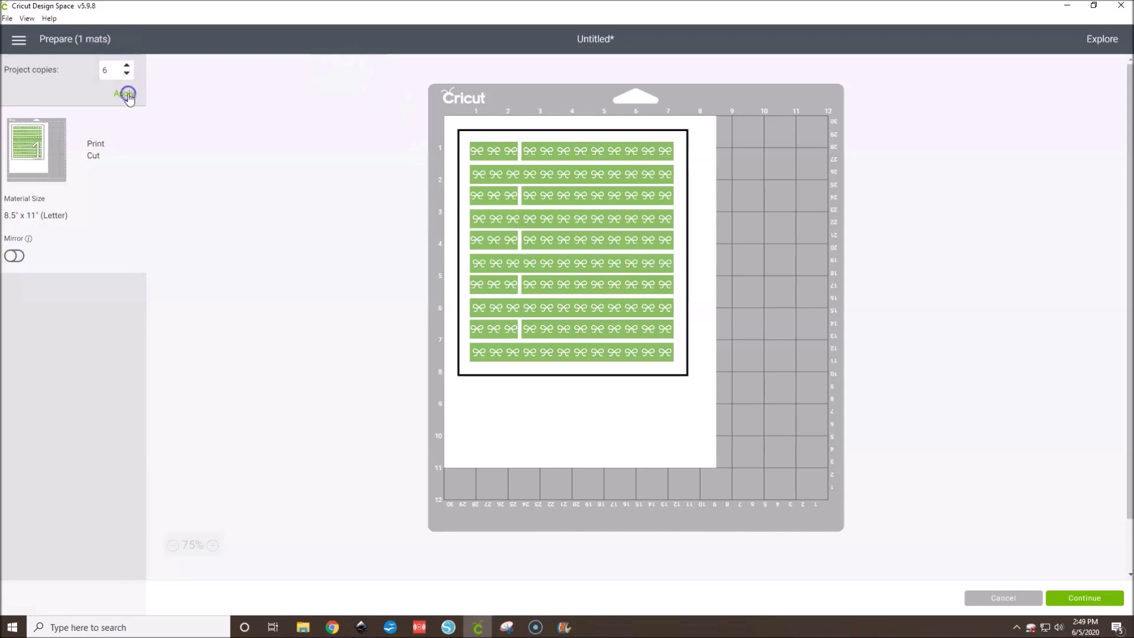
{"action": "left_click", "coordinate": [124, 93]}
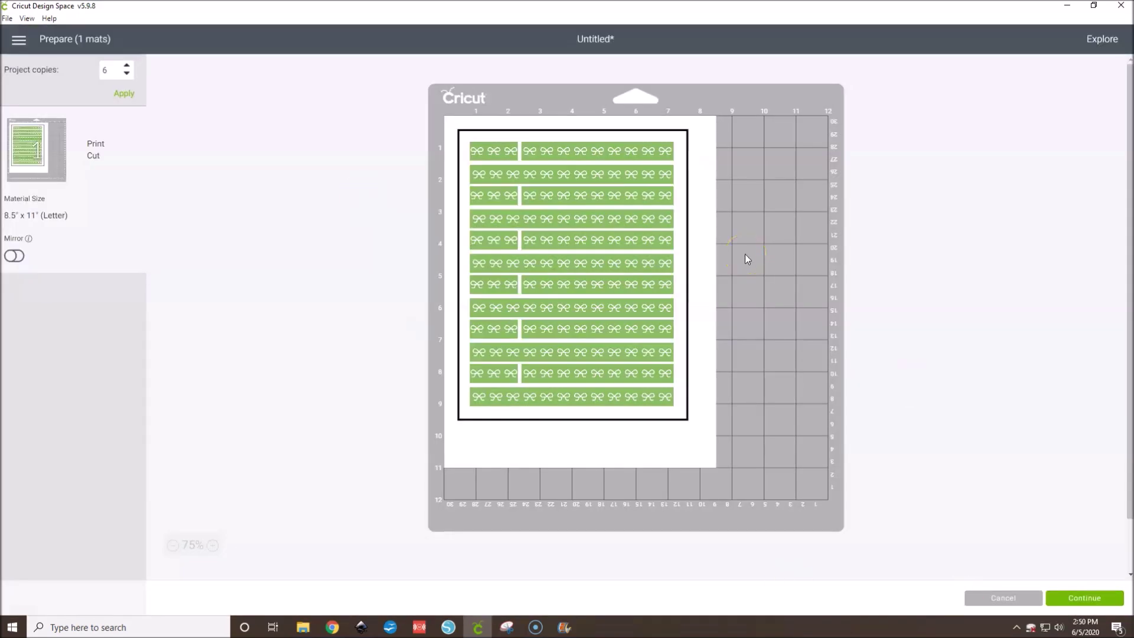
- Try 7 project copies in the mat preview, and return the number of copies to 6
{"action": "left_click", "coordinate": [126, 66]}
{"action": "left_click", "coordinate": [124, 93]}
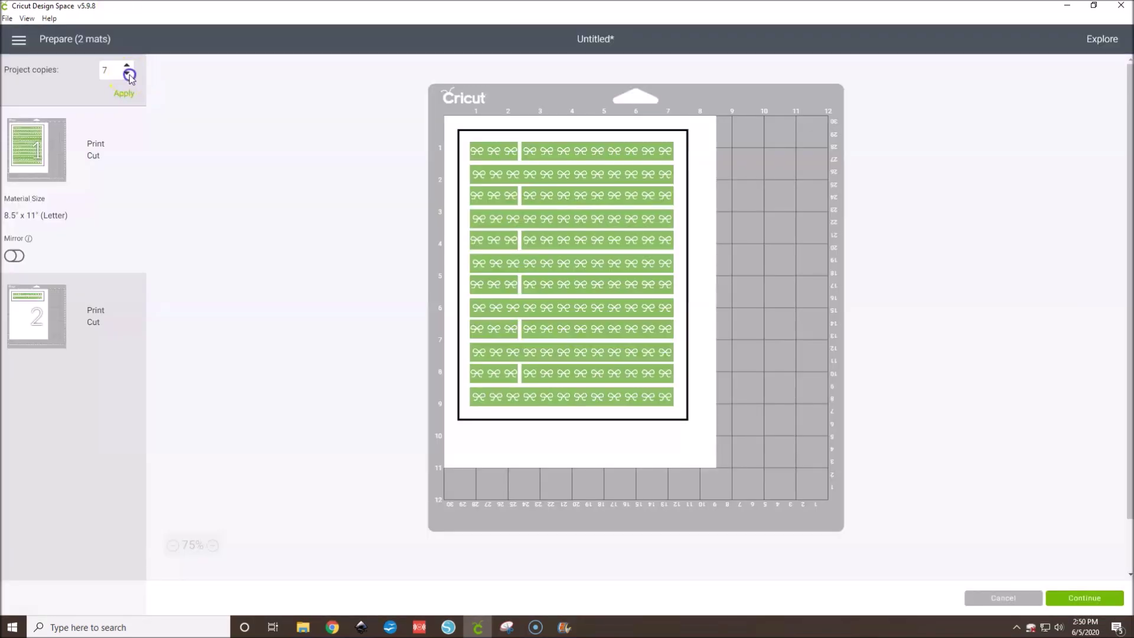
{"action": "left_click", "coordinate": [126, 74]}
{"action": "left_click", "coordinate": [125, 93]}
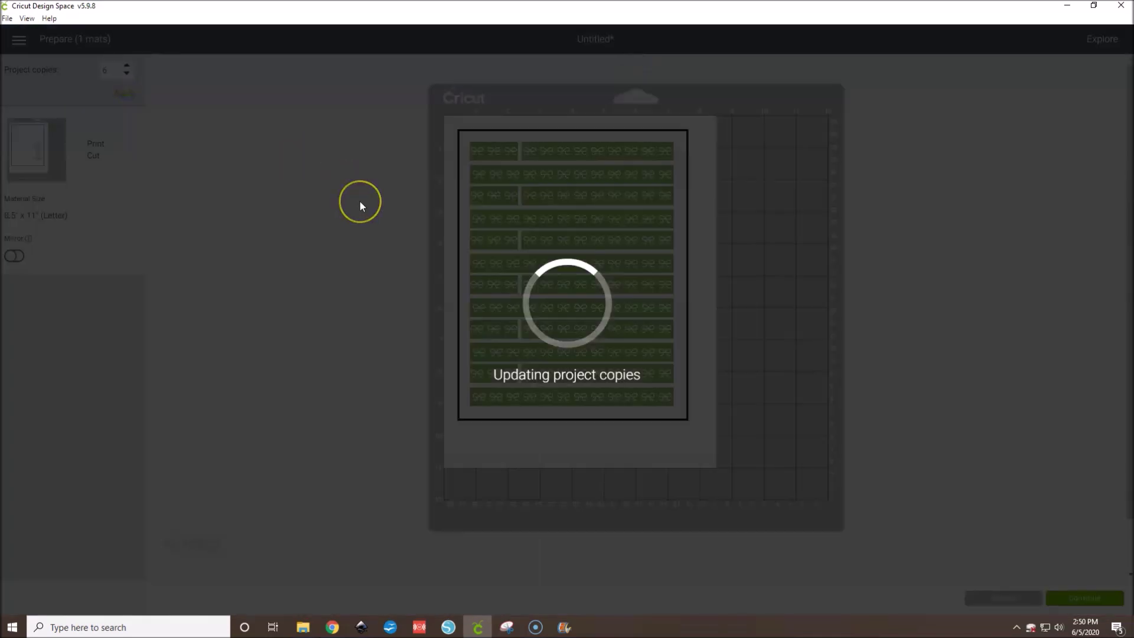